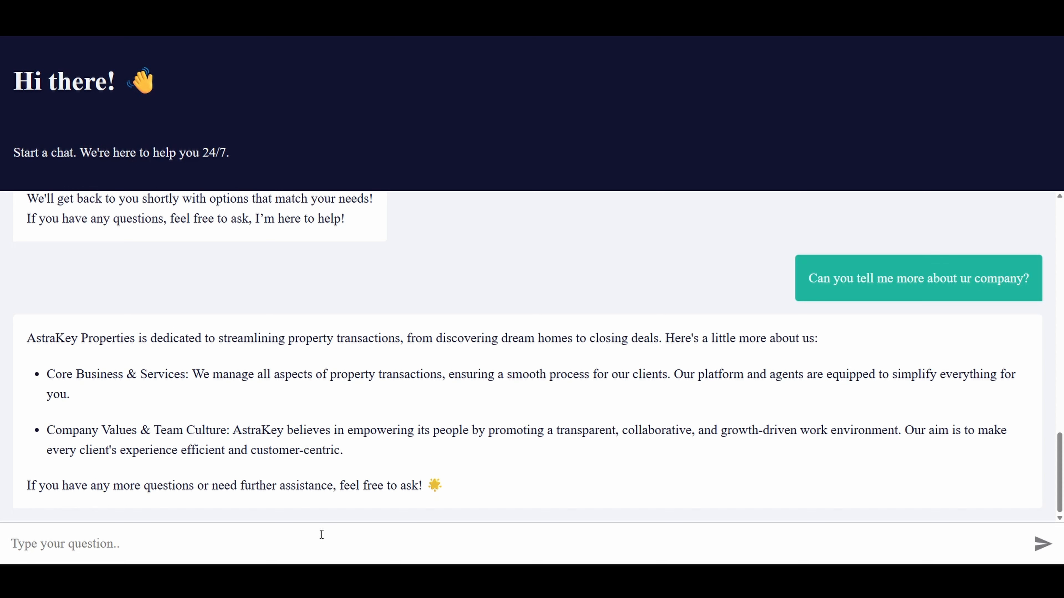
# Ask the real estate chatbot "Name all the areas you guys over in dubai"
pyautogui.write('Name all the a')
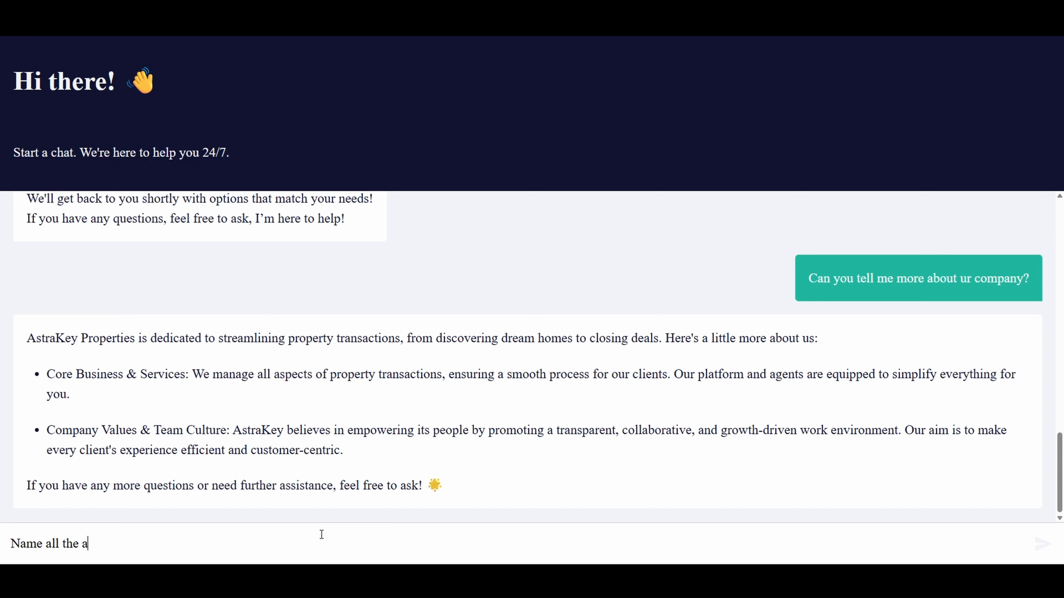
pyautogui.write('reas you guys over in dubai')
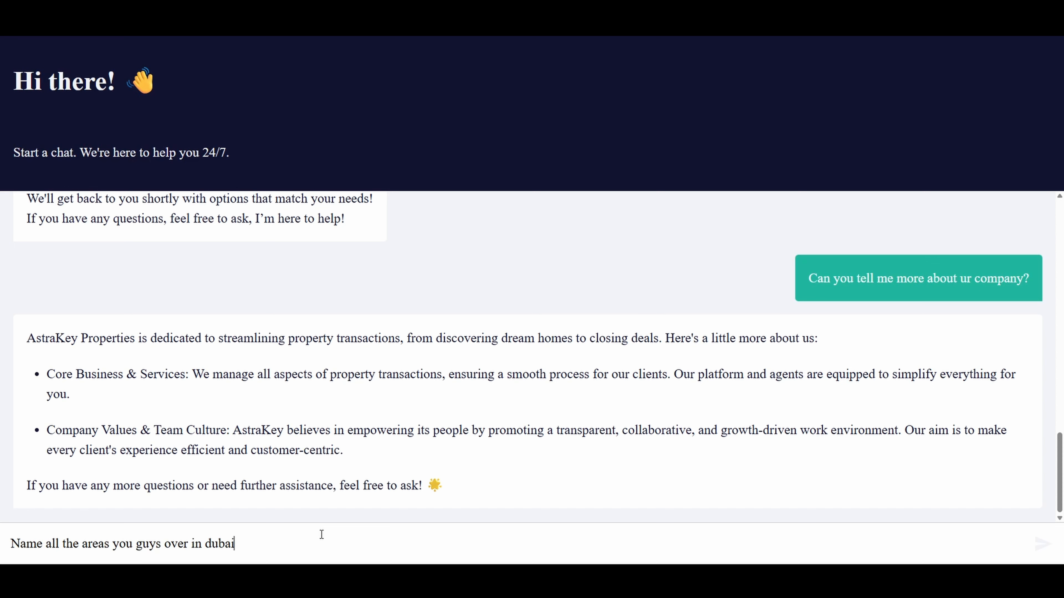
pyautogui.press('Return')
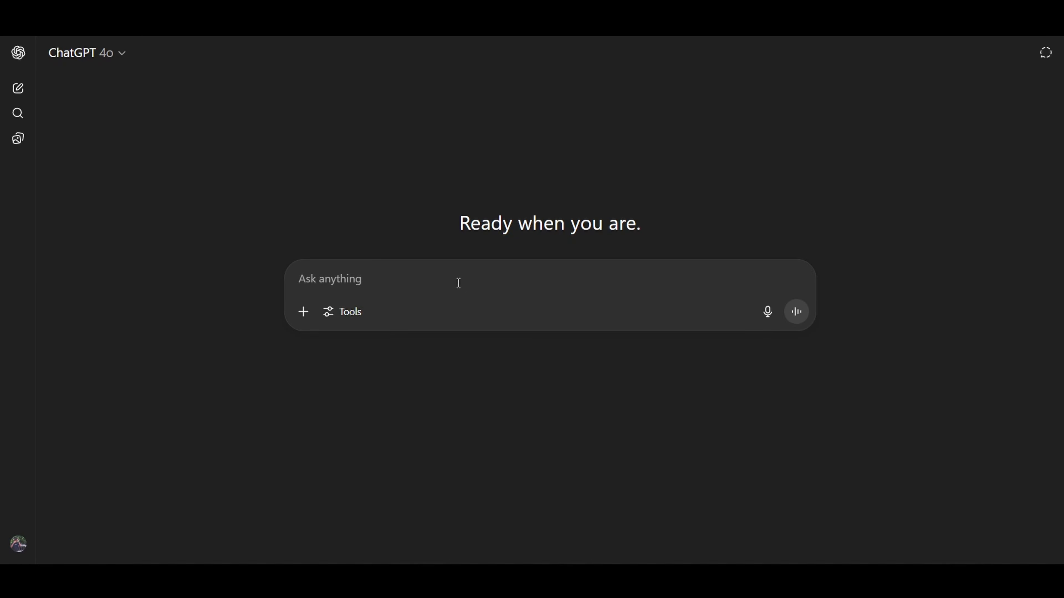
# Switch to ChatGPT and submit the prepared prompt requesting a full company profile for a fictional Dubai real estate company
pyautogui.hotkey('ctrl', 'v')
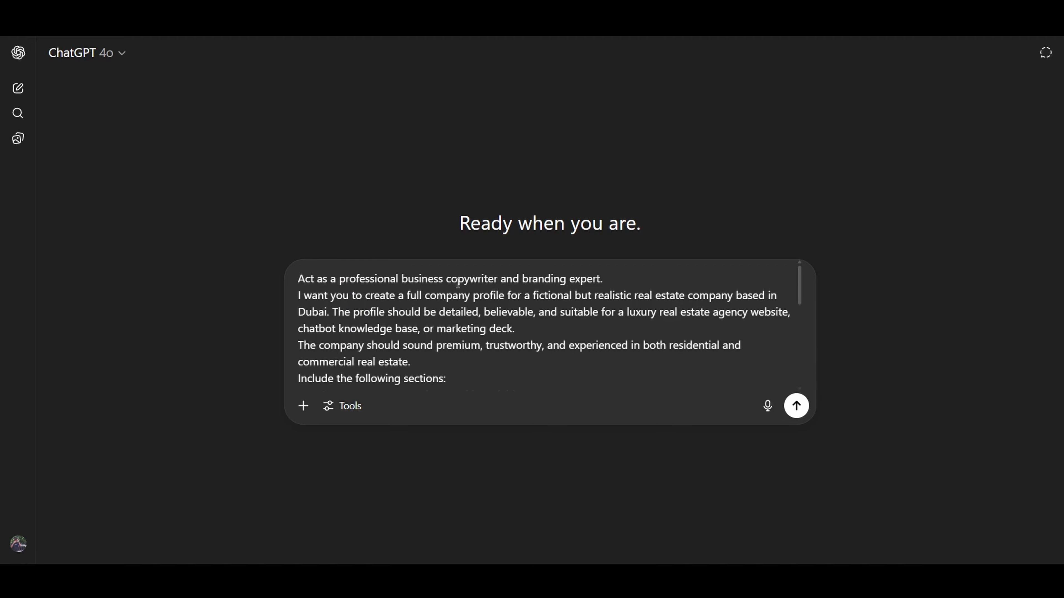
pyautogui.press('Return')
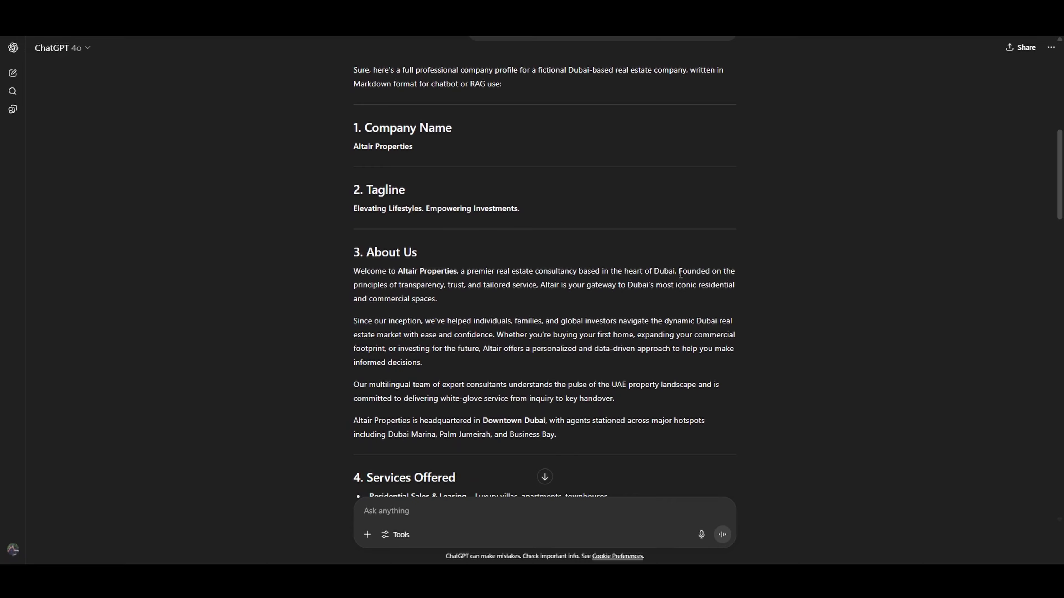
# Copy the generated company profile from section 1 onward into a blank Google Docs document and check the pasted sections
pyautogui.moveTo(353, 127); pyautogui.dragTo(581, 369)
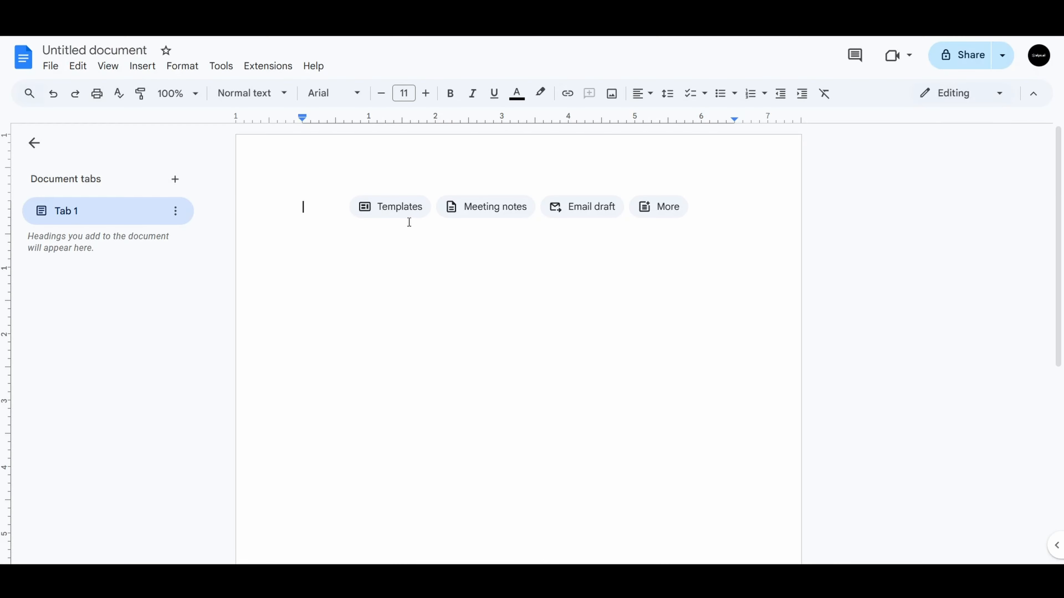
pyautogui.hotkey('ctrl', 'v')
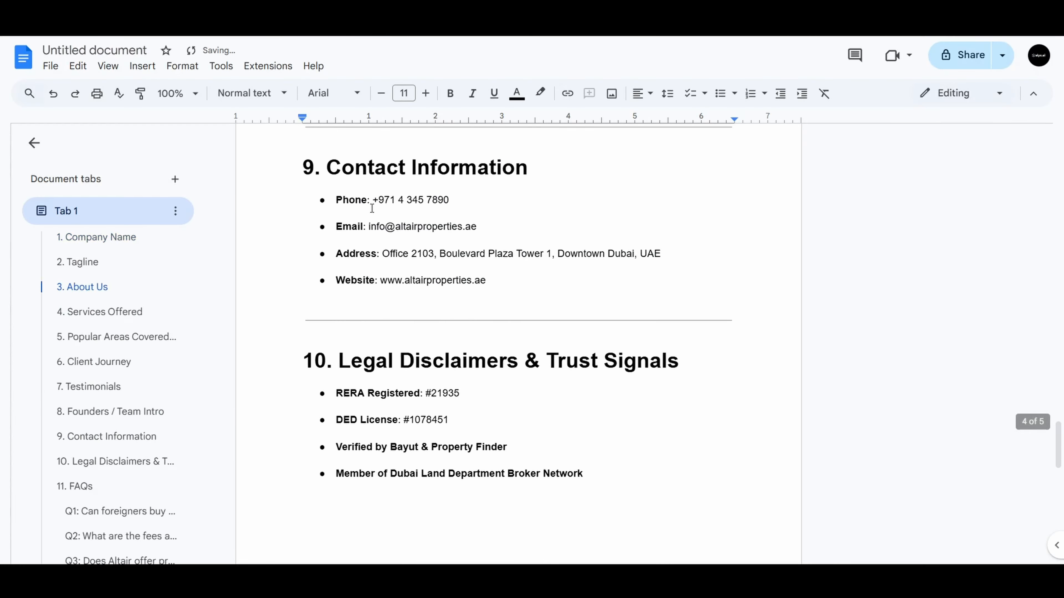
pyautogui.scroll(20, 486, 268)
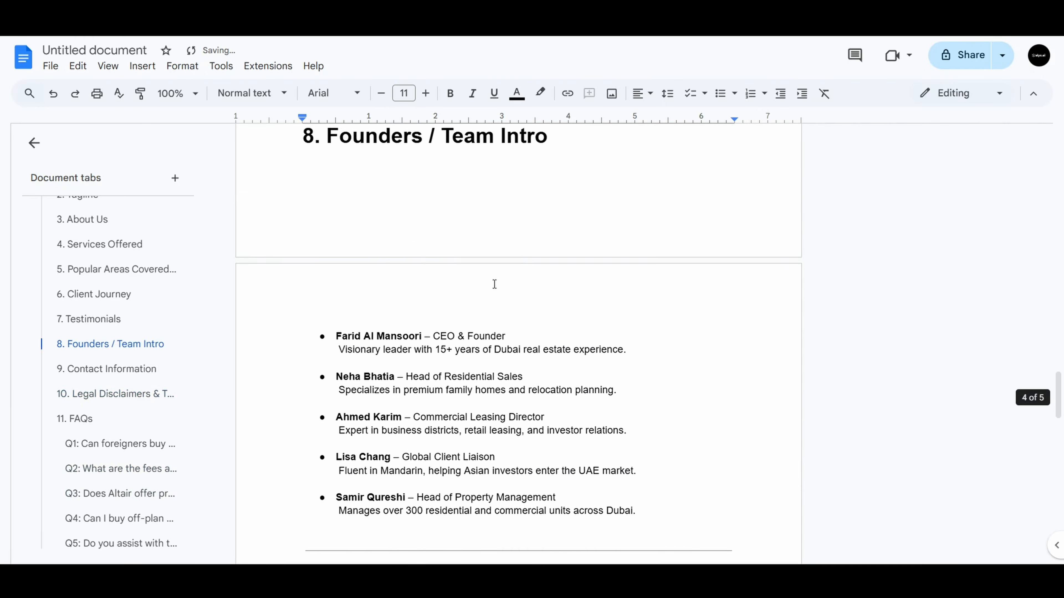
pyautogui.scroll(20, 507, 296)
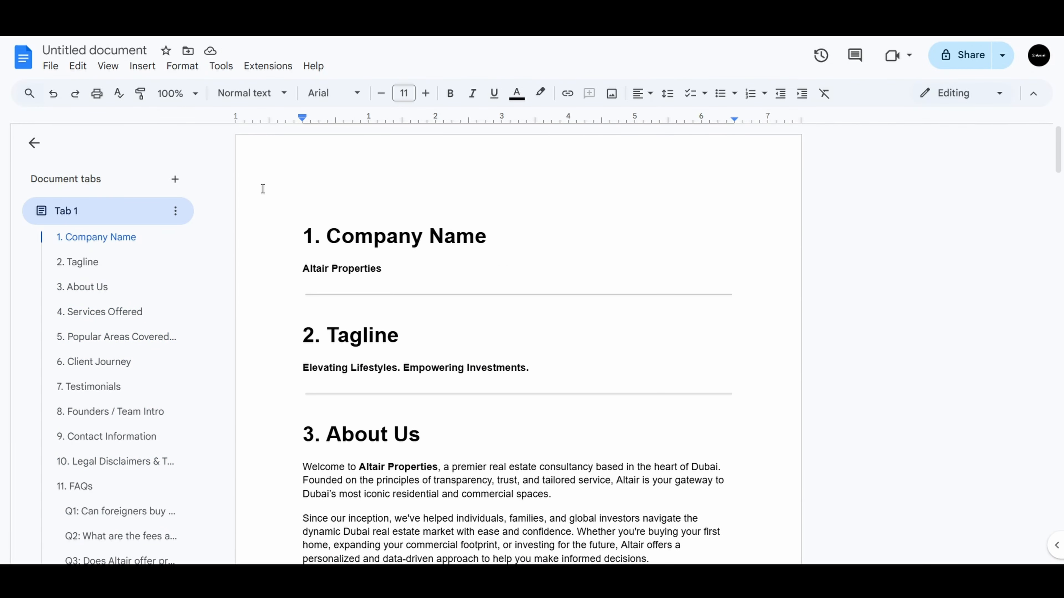
# Rename the untitled document with the company name from section 1, Altair Properties
pyautogui.moveTo(380, 275); pyautogui.dragTo(303, 272)
pyautogui.hotkey('ctrl', 'c')
pyautogui.click(135, 51)
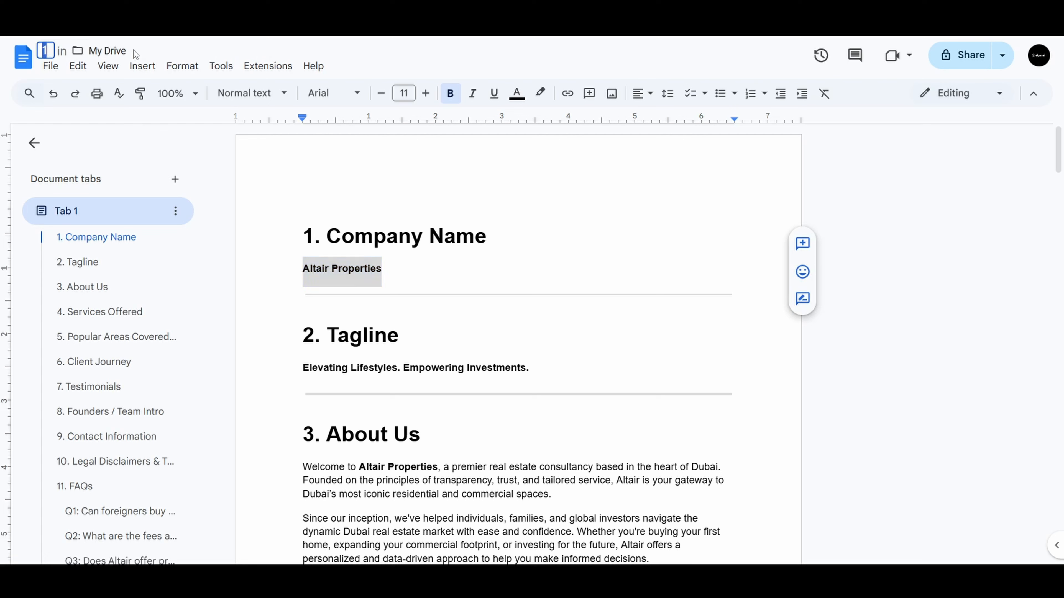
pyautogui.hotkey('ctrl', 'v')
pyautogui.click(484, 200)
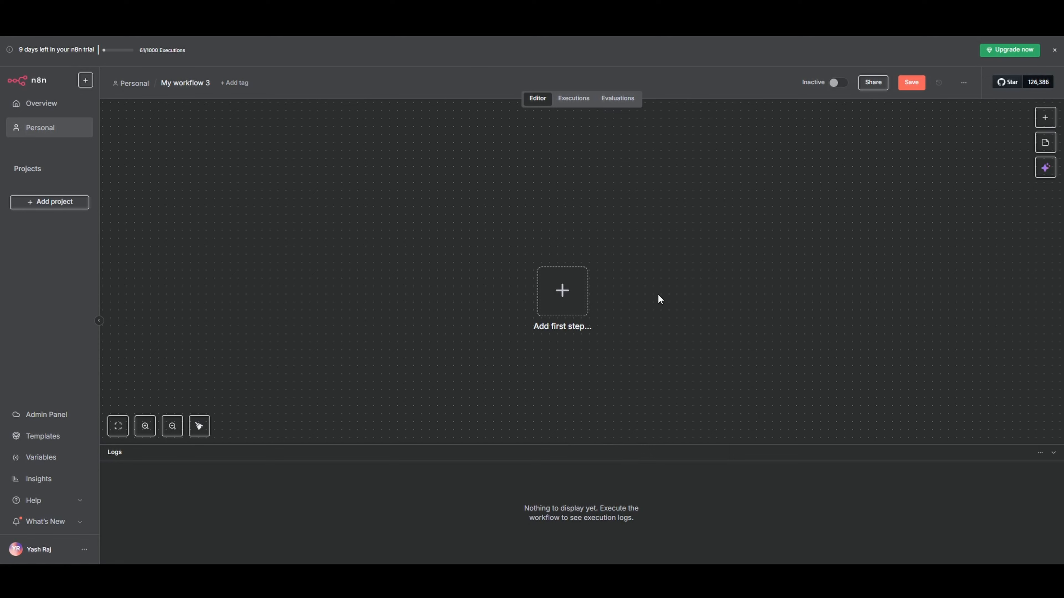
# Switch to n8n, add a manual trigger to the empty workflow and rename the workflow Data Upload RAG
pyautogui.click(562, 292)
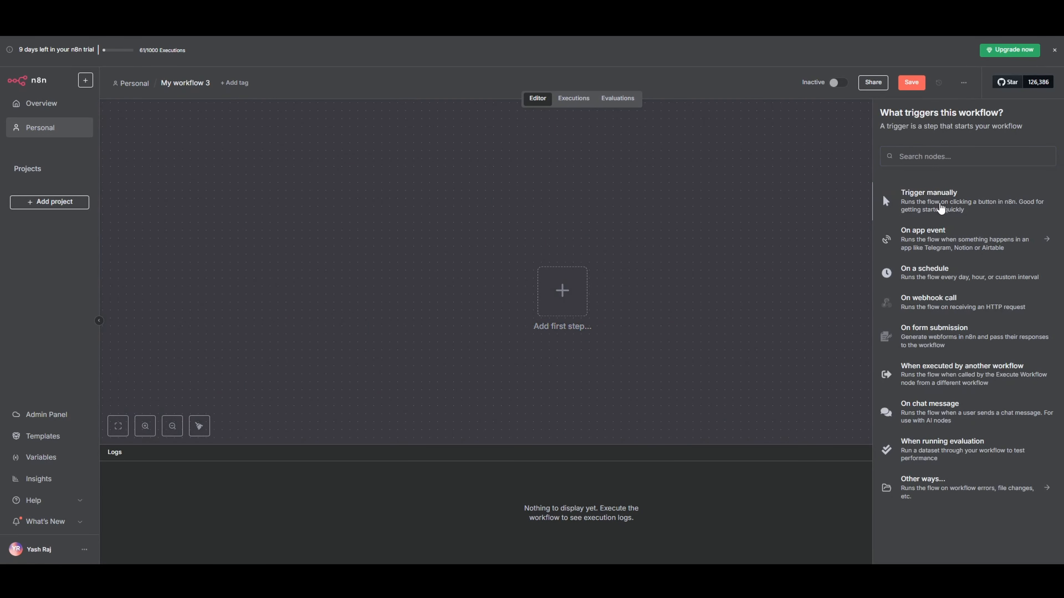
pyautogui.click(934, 205)
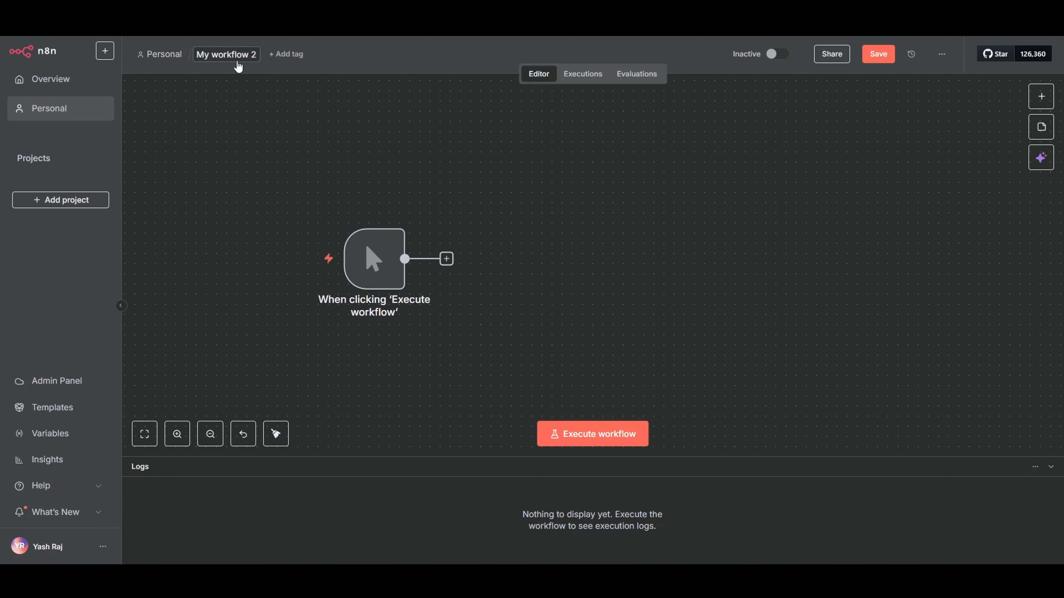
pyautogui.click(235, 56)
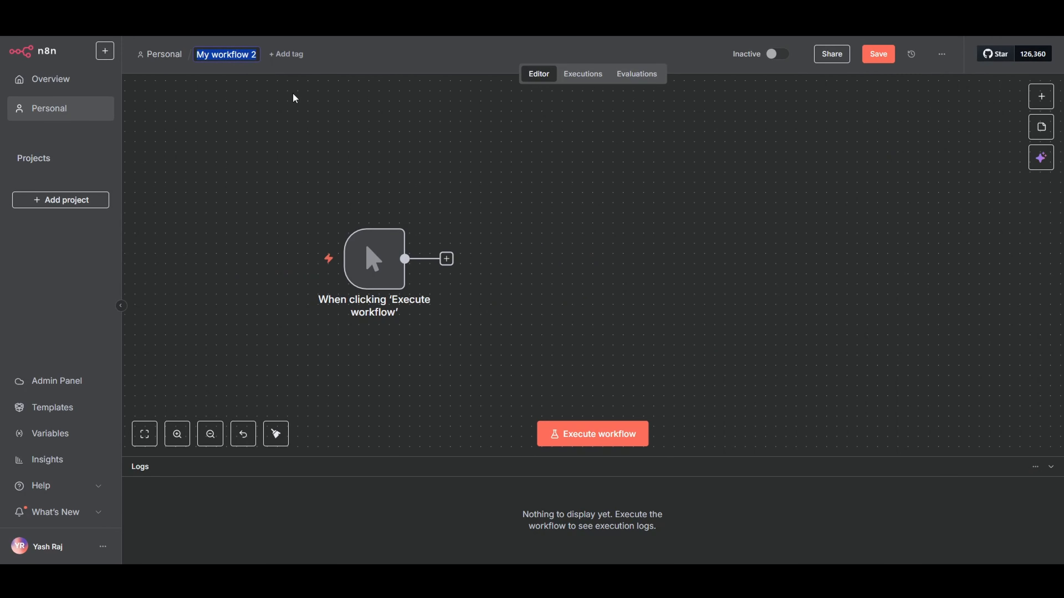
pyautogui.press('BackSpace')
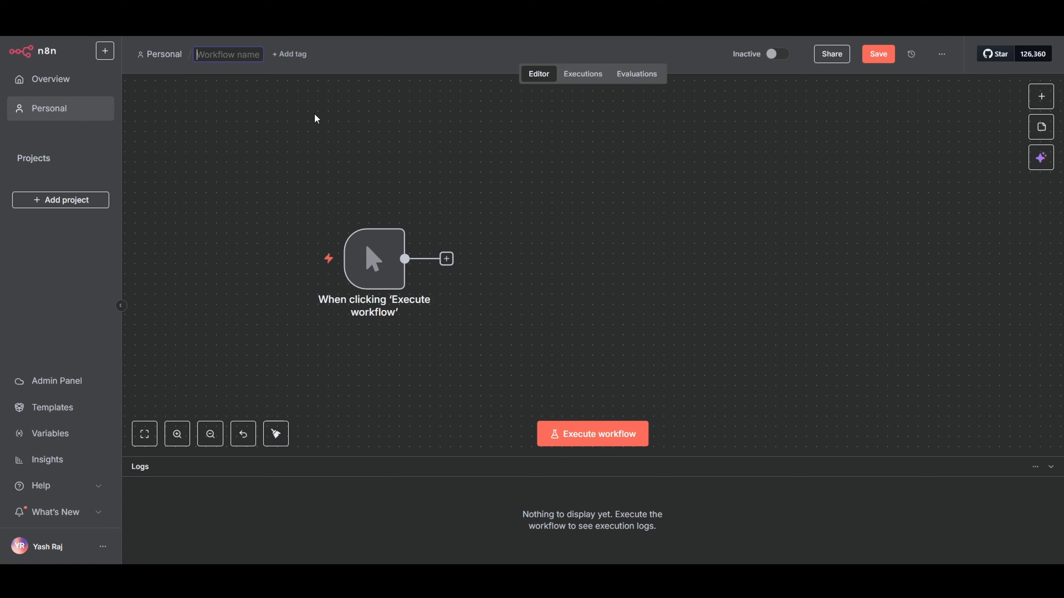
pyautogui.write('Data Upload RAG')
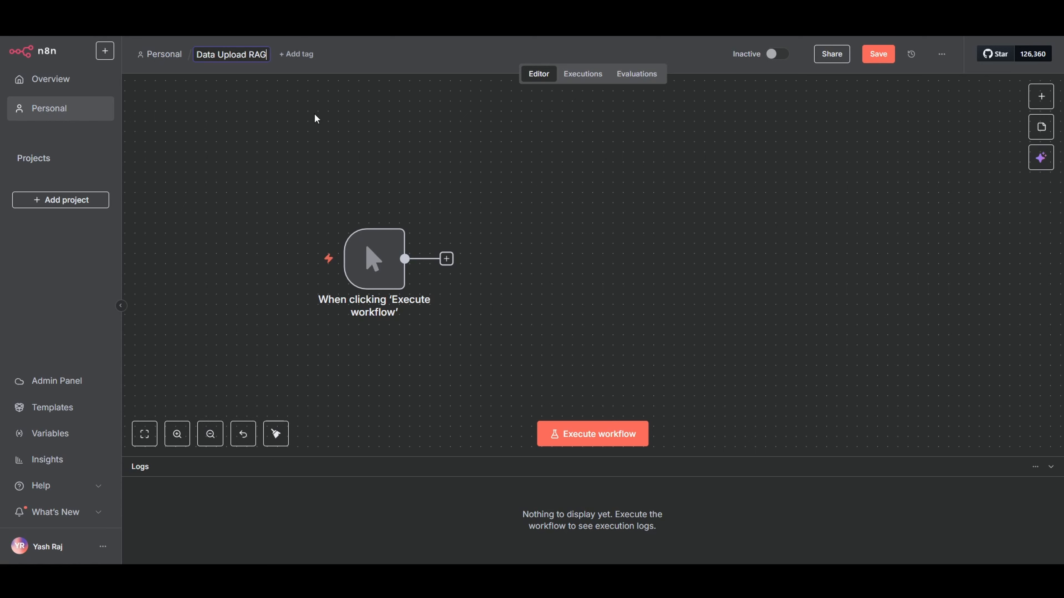
pyautogui.press('Return')
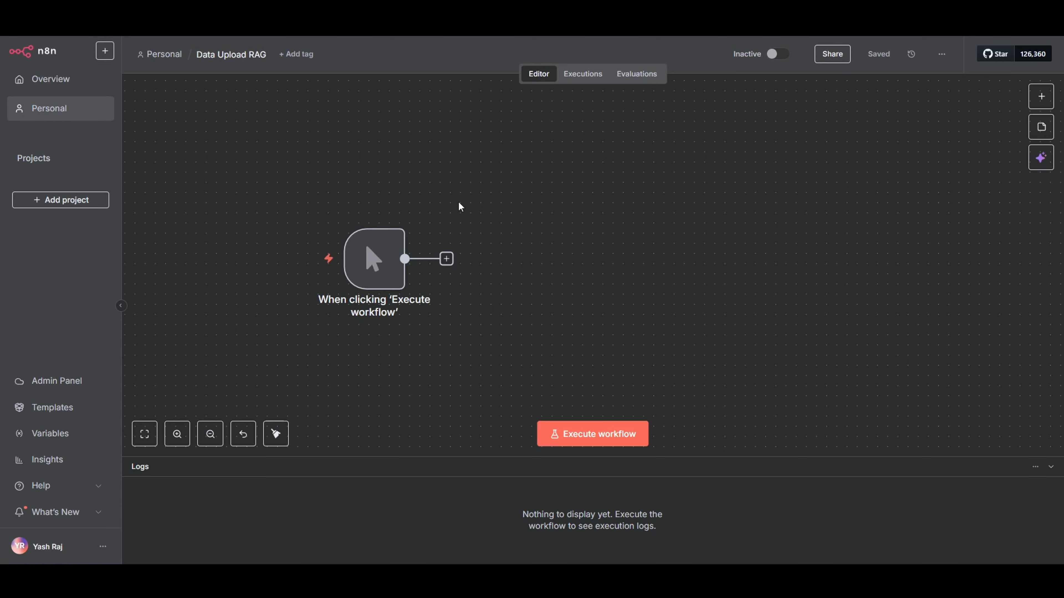
# Add a Google Docs "Get a document" node after the manual trigger and start creating a new credential for it
pyautogui.moveTo(290, 164); pyautogui.dragTo(511, 340)
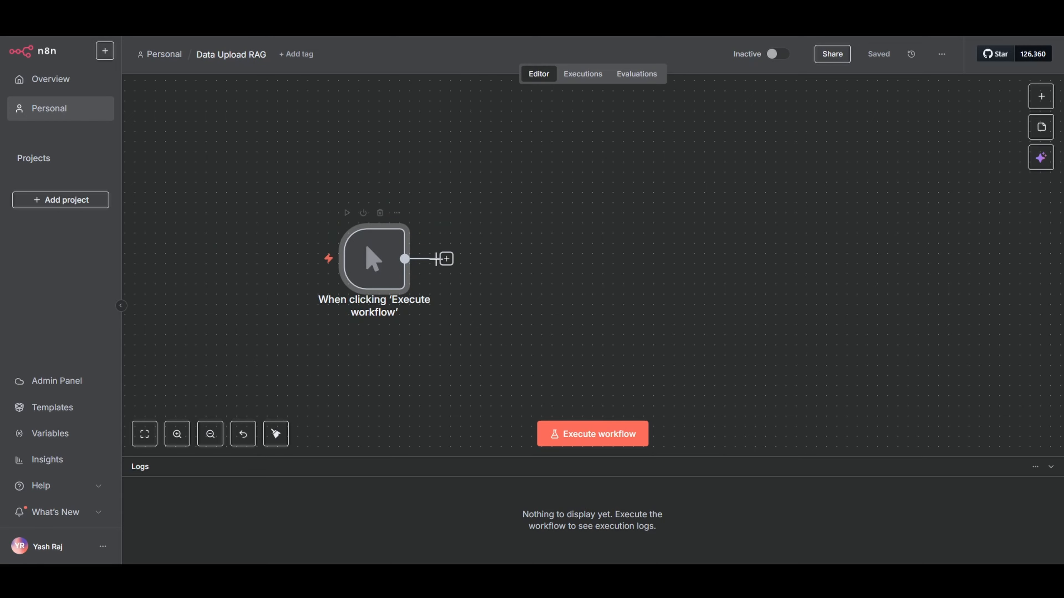
pyautogui.click(447, 259)
pyautogui.write('Docs')
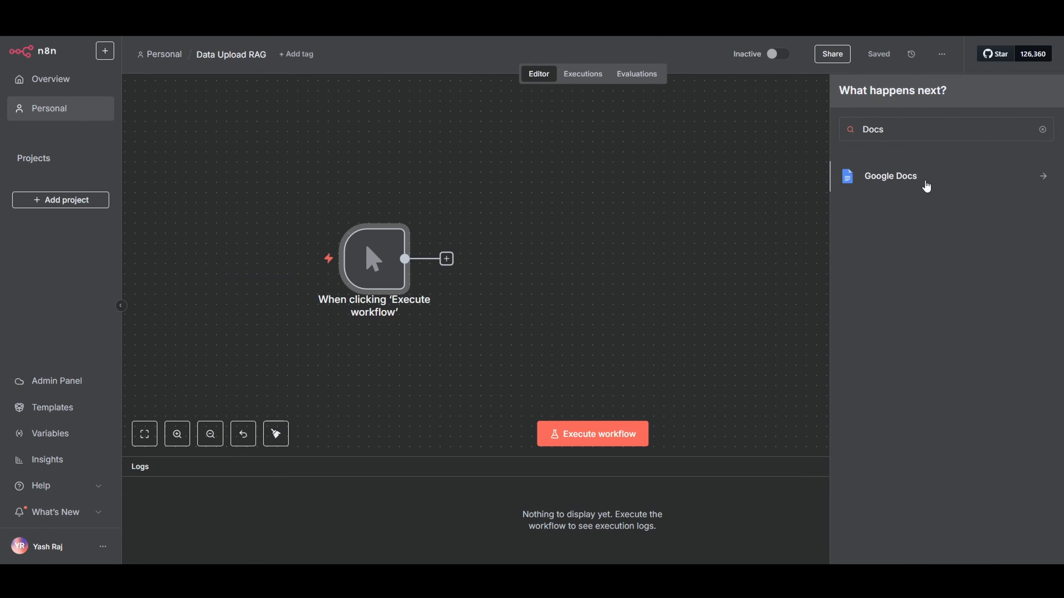
pyautogui.click(924, 185)
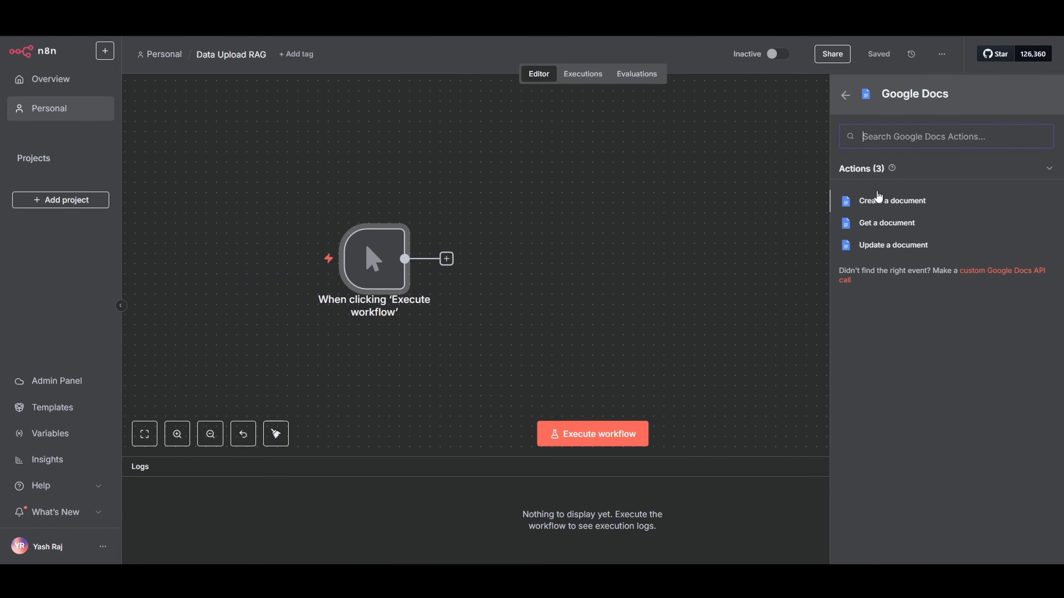
pyautogui.click(880, 228)
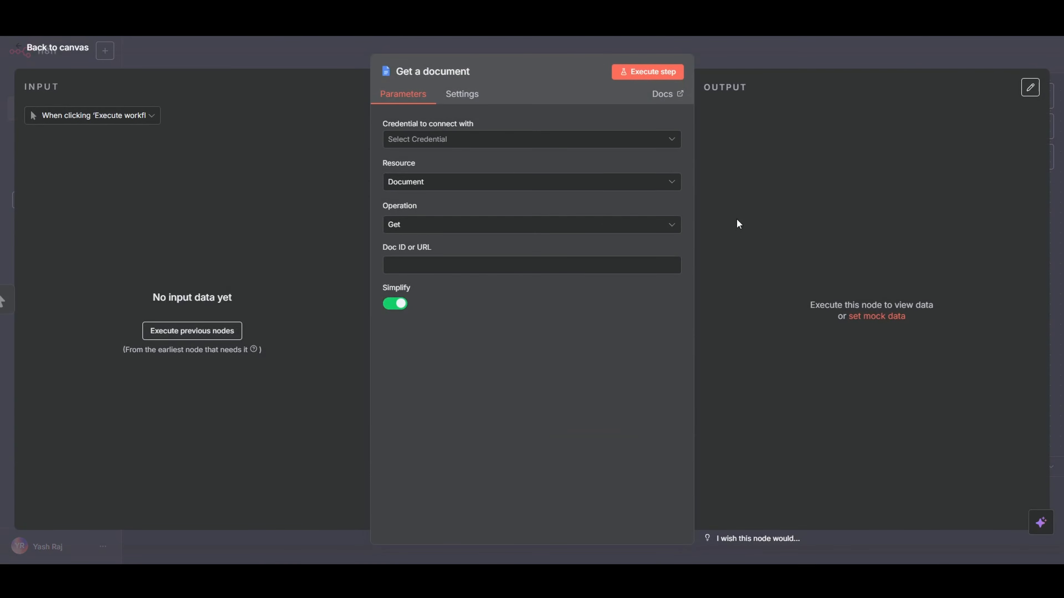
pyautogui.click(443, 142)
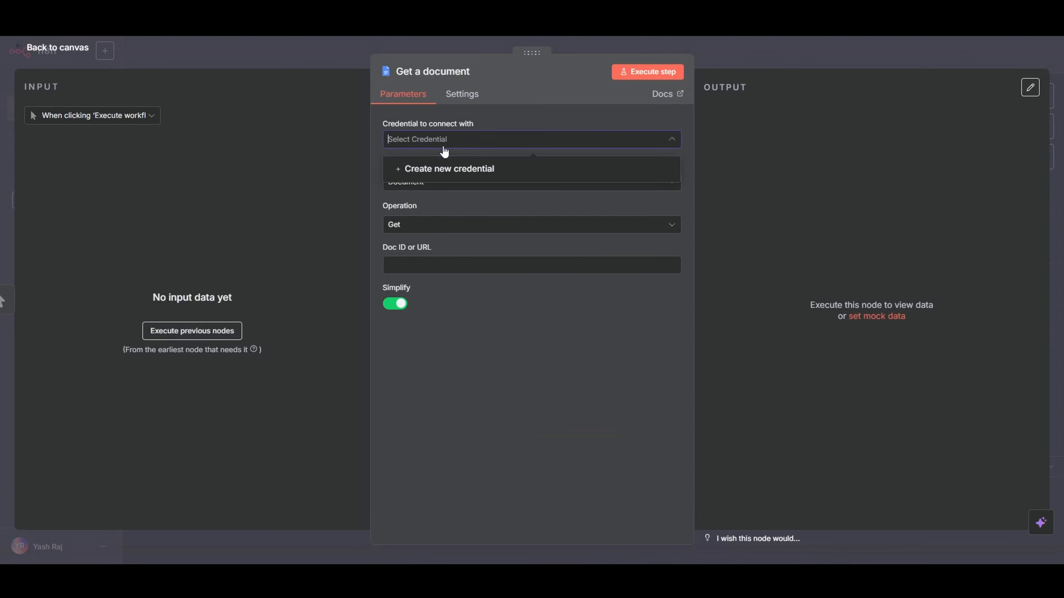
pyautogui.click(449, 169)
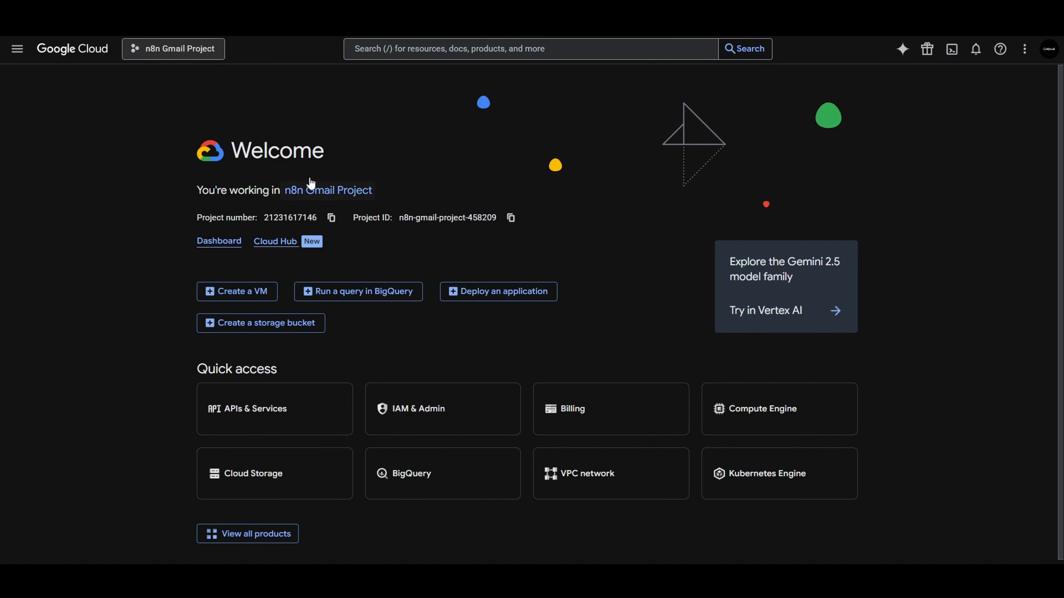
# Switch to Google Cloud, create a new project named RAG youtube and make it the active project
pyautogui.click(200, 48)
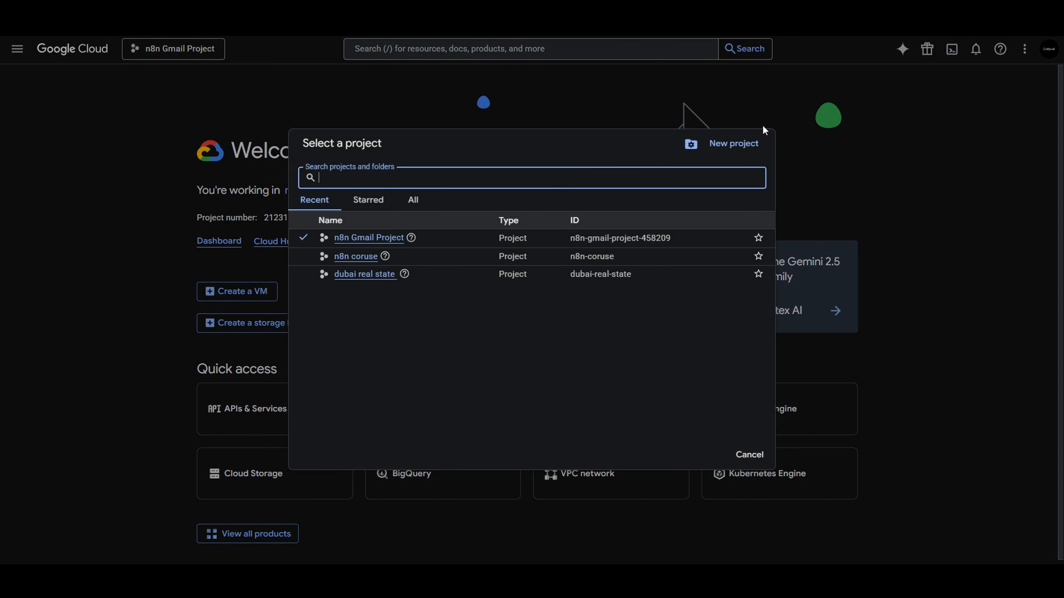
pyautogui.click(732, 151)
pyautogui.click(164, 192)
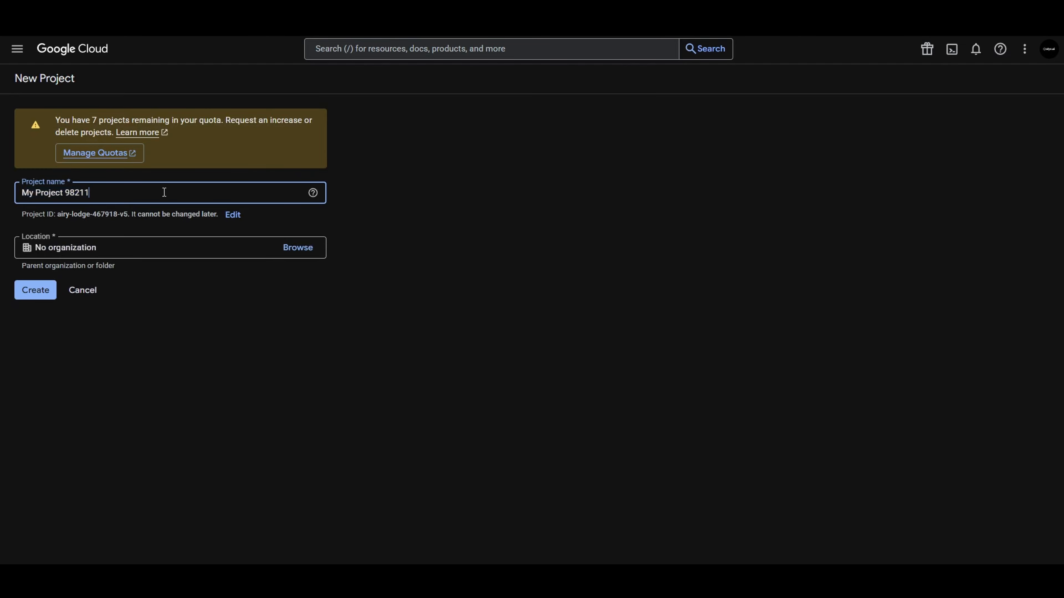
pyautogui.hotkey('ctrl', 'a')
pyautogui.press('BackSpace')
pyautogui.write('RAG youtube')
pyautogui.click(41, 292)
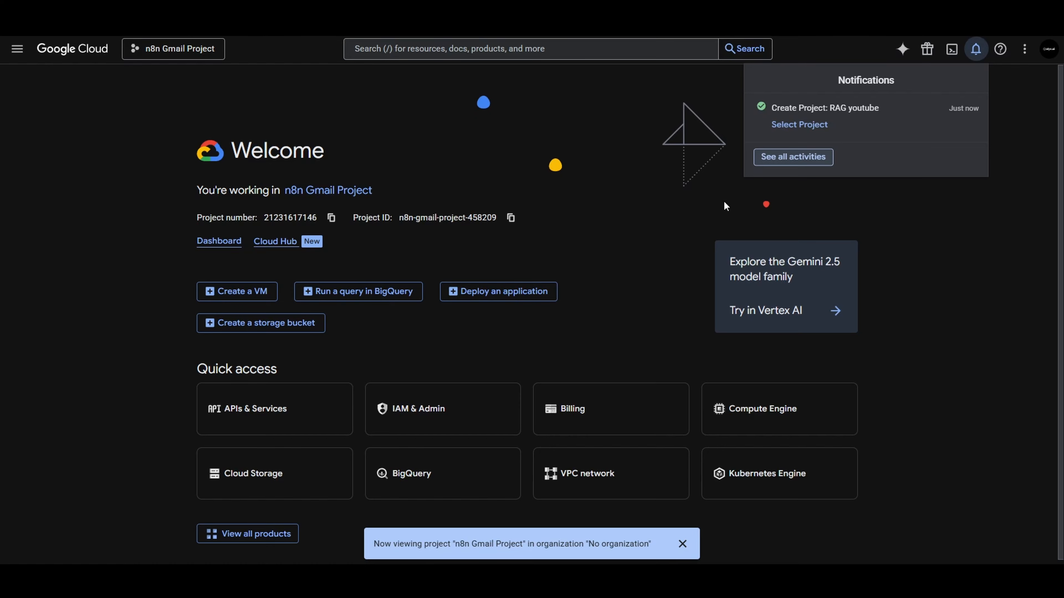
pyautogui.click(799, 124)
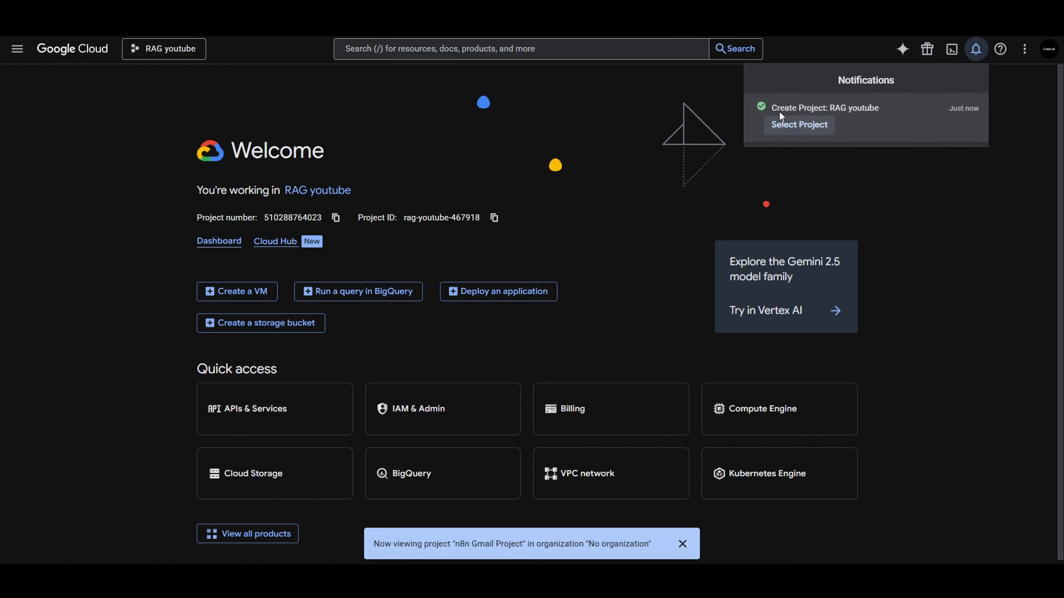
pyautogui.click(576, 99)
# Search the Google Cloud products for "docs" and enable the Google Docs API for the project
pyautogui.click(441, 49)
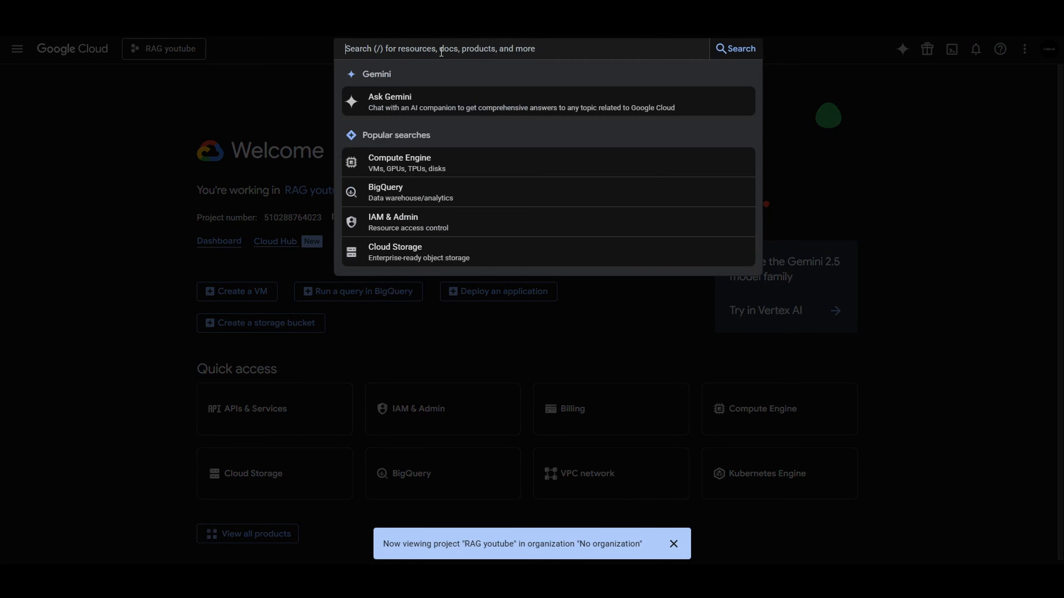
pyautogui.write('docs')
pyautogui.press('Return')
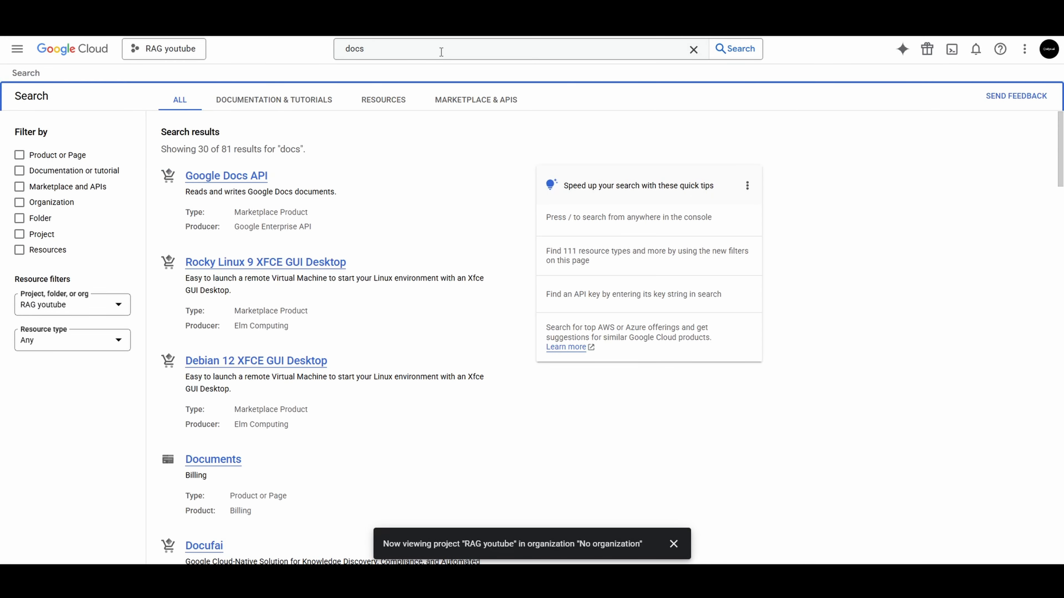
pyautogui.click(234, 176)
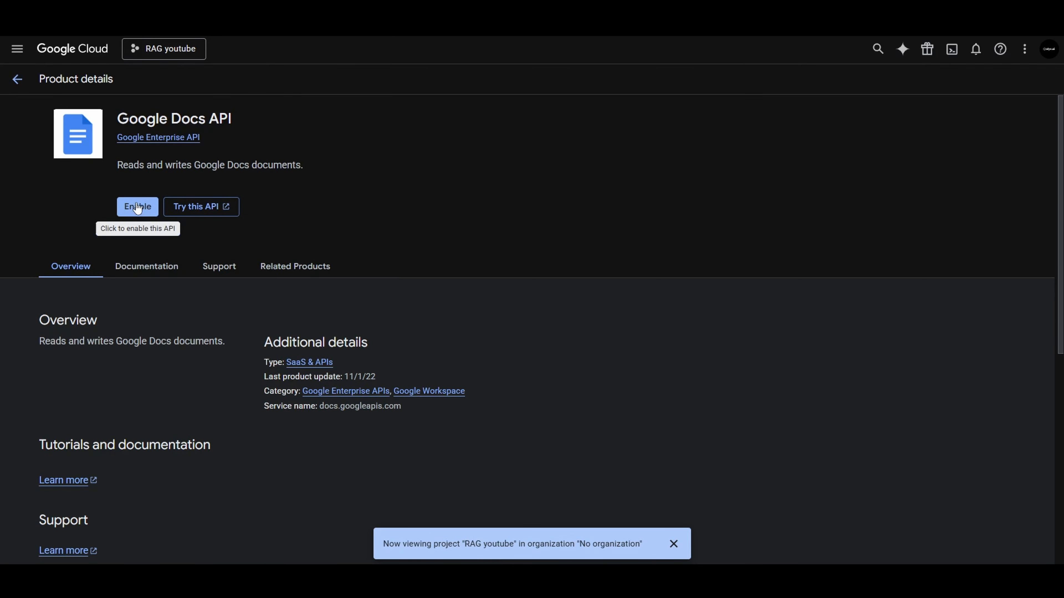
pyautogui.click(137, 207)
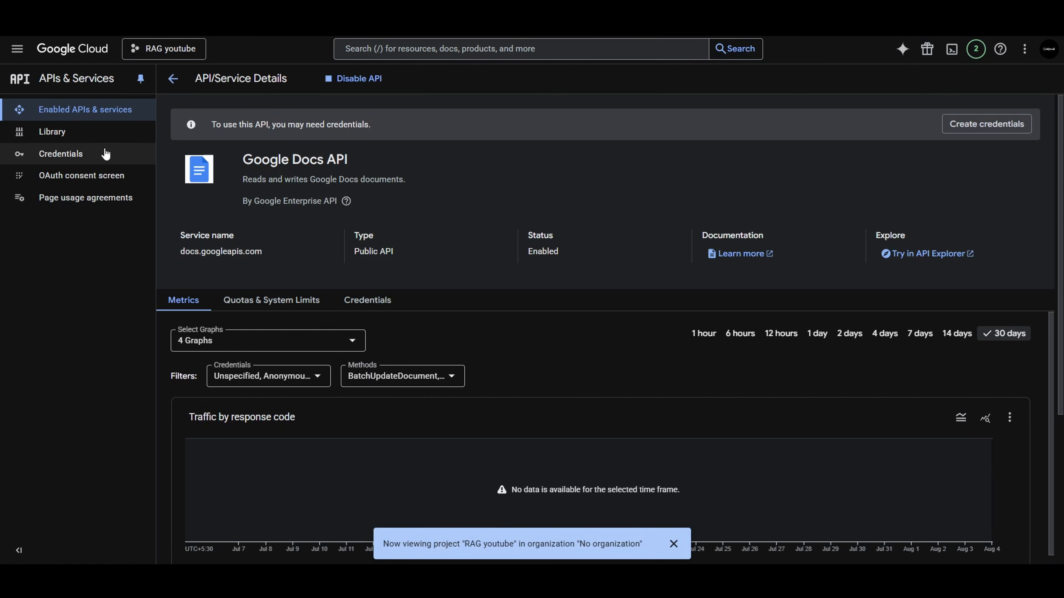
# Start the OAuth consent configuration, name the app n8n RAG youtube, choose the user support email and continue to the audience section
pyautogui.click(84, 178)
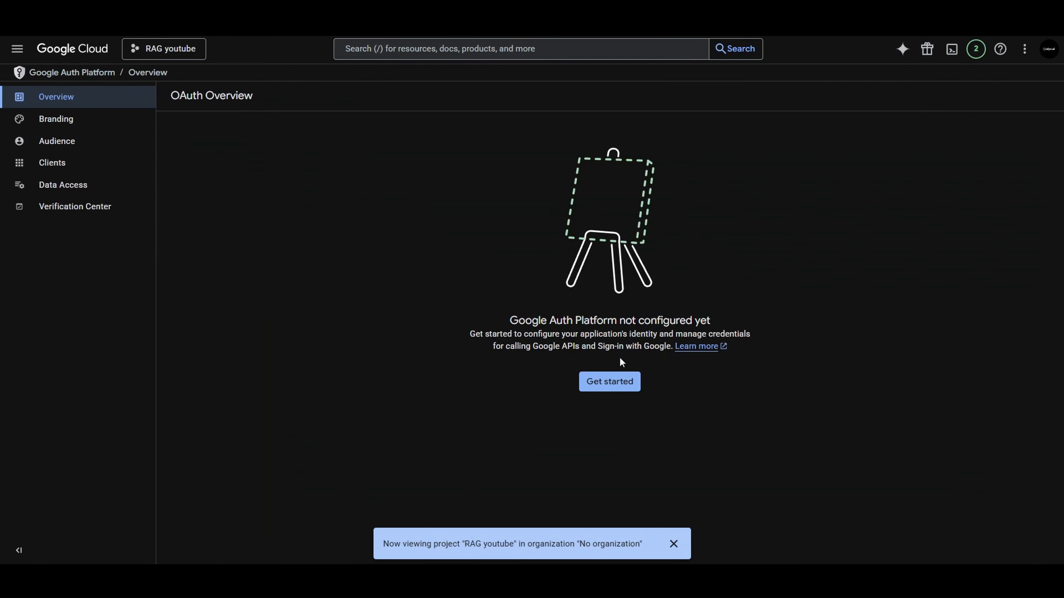
pyautogui.click(622, 381)
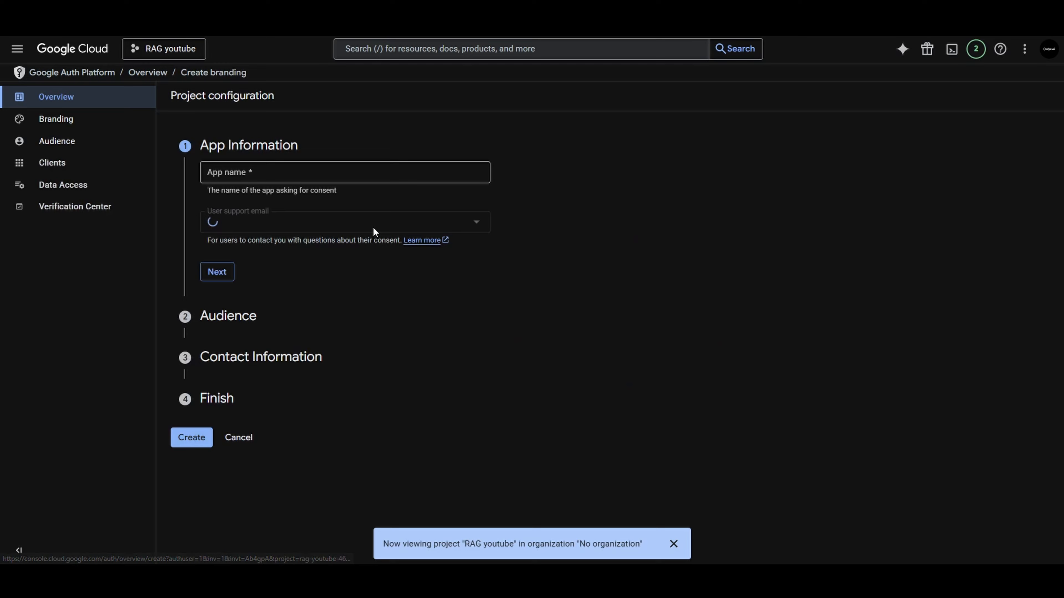
pyautogui.click(331, 175)
pyautogui.write('n7n')
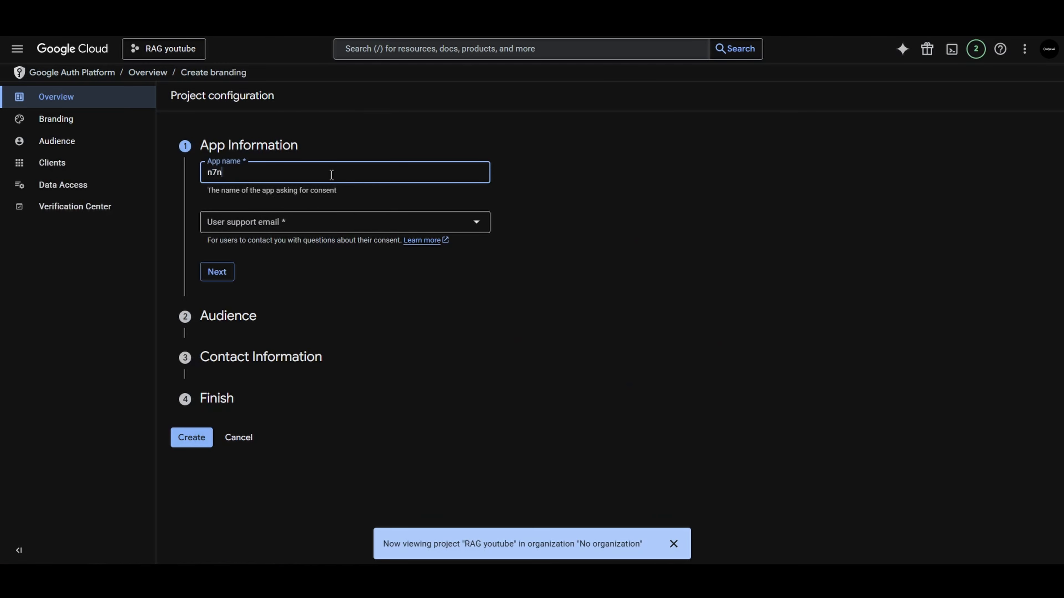
pyautogui.press('BackSpace')
pyautogui.press('BackSpace')
pyautogui.write('8n RAG youtube')
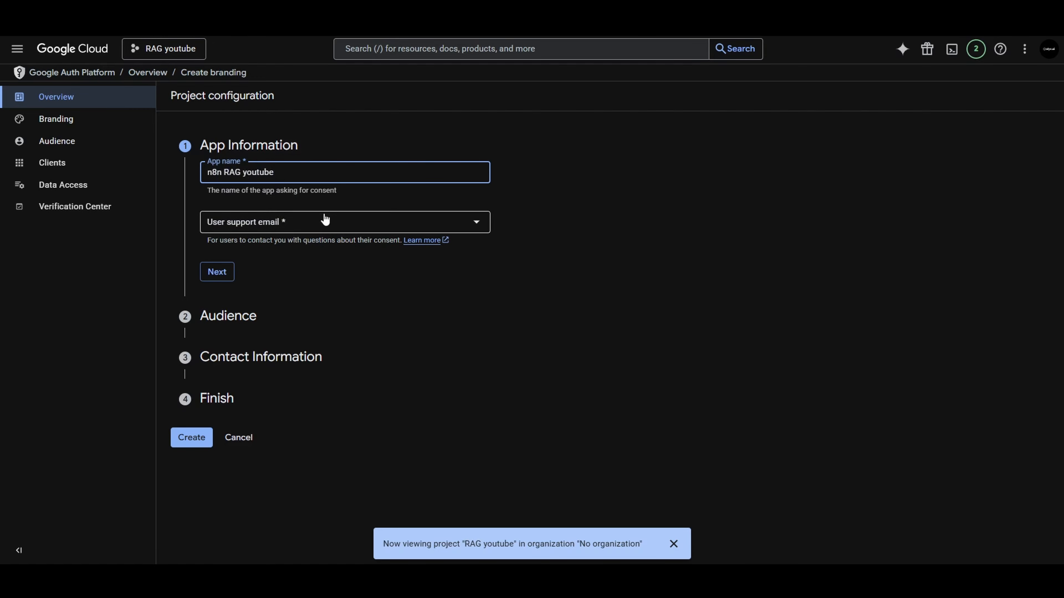
pyautogui.click(326, 222)
pyautogui.click(323, 235)
pyautogui.click(217, 272)
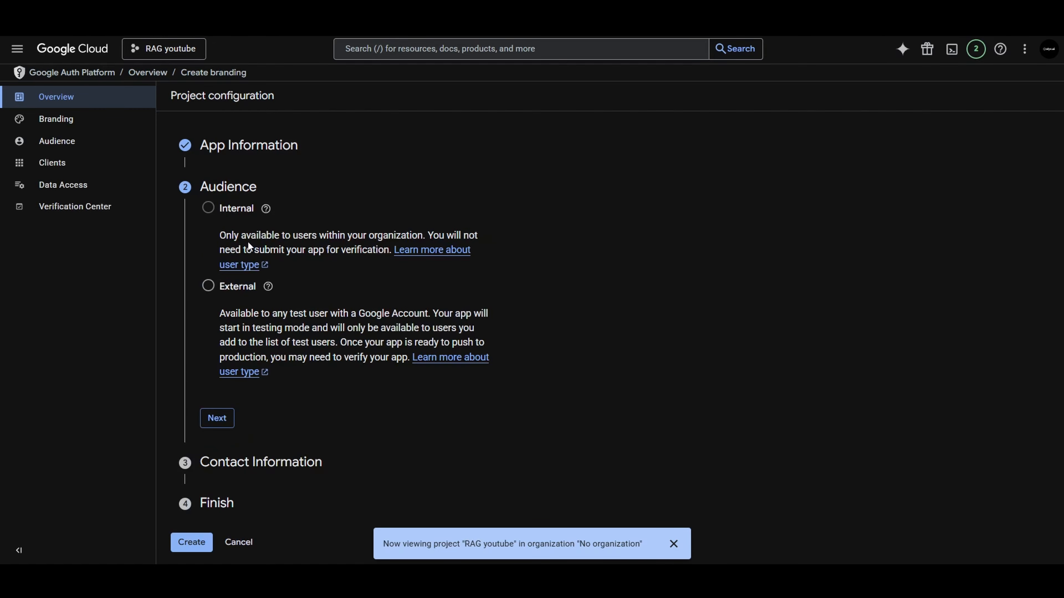
# Set the app's audience to External and enter the contact email address for project notifications
pyautogui.click(208, 286)
pyautogui.click(217, 419)
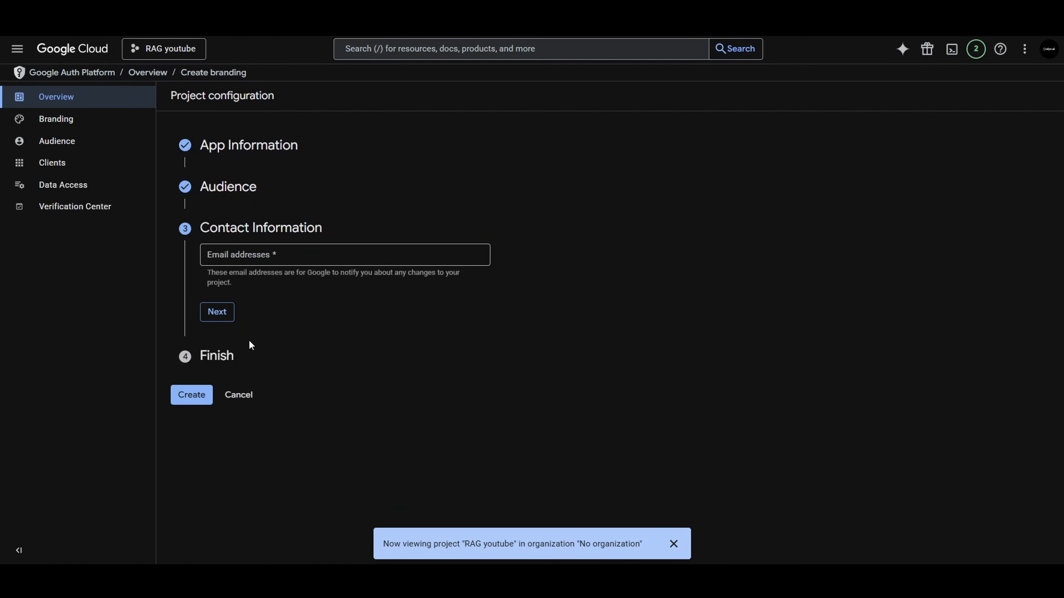
pyautogui.click(254, 260)
pyautogui.write('e')
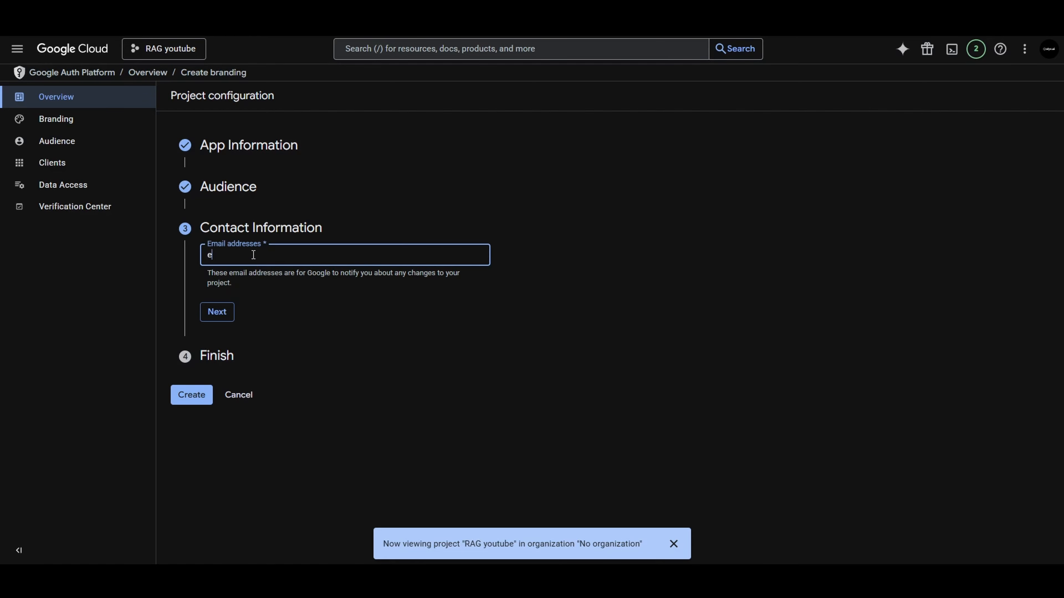
pyautogui.press('Return')
pyautogui.write('e')
pyautogui.press('BackSpace')
pyautogui.press('BackSpace')
pyautogui.press('BackSpace')
pyautogui.press('Return')
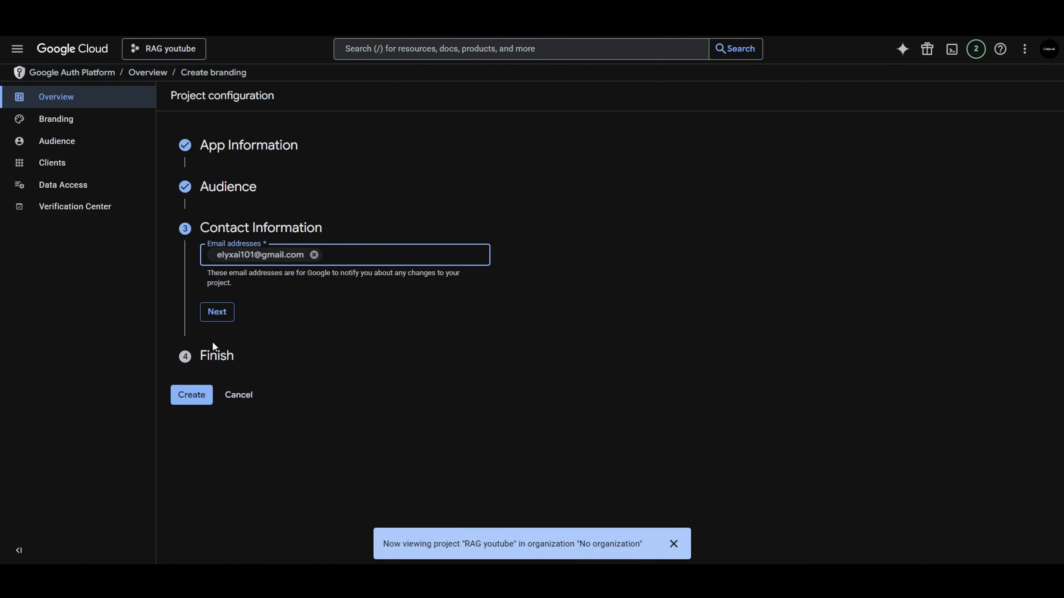
# Complete the contact section, accept the agreement in the Finish section and create the OAuth configuration
pyautogui.click(217, 312)
pyautogui.click(208, 290)
pyautogui.click(226, 322)
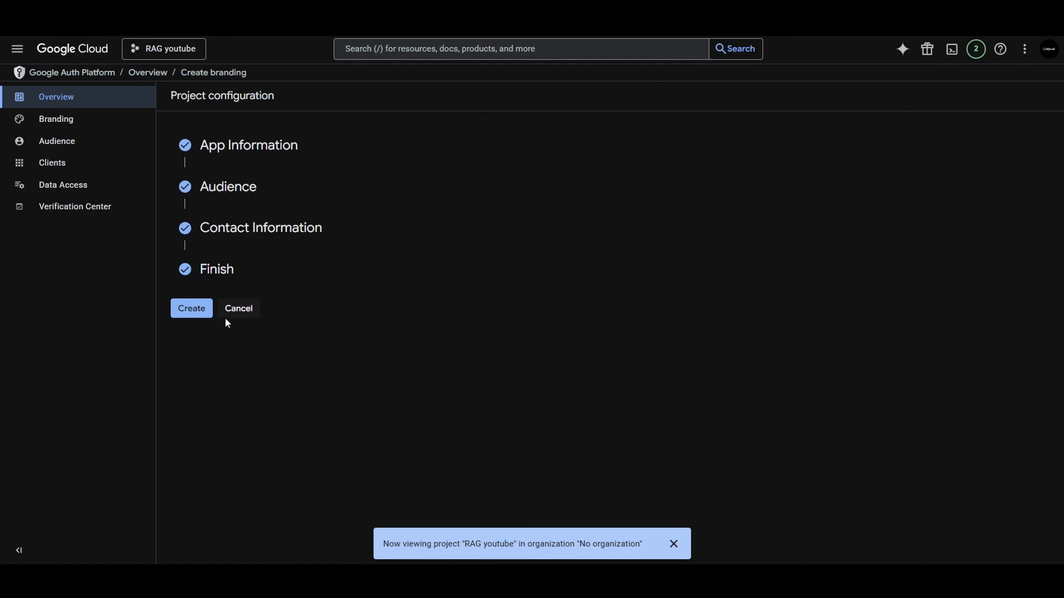
pyautogui.click(202, 306)
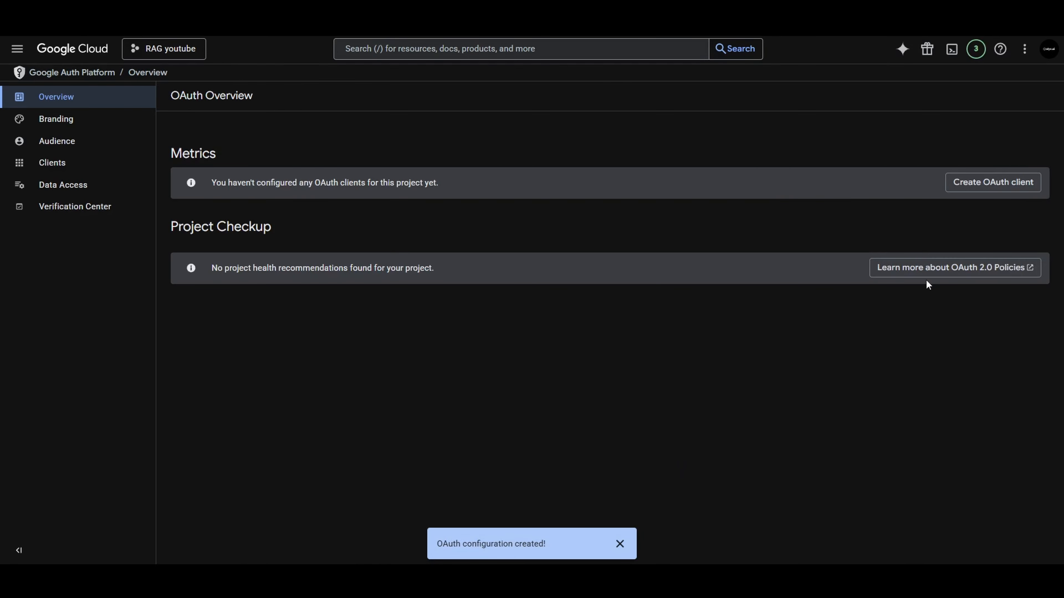
# Start a new OAuth client of type Web application and name it n8n docs RAG
pyautogui.click(996, 183)
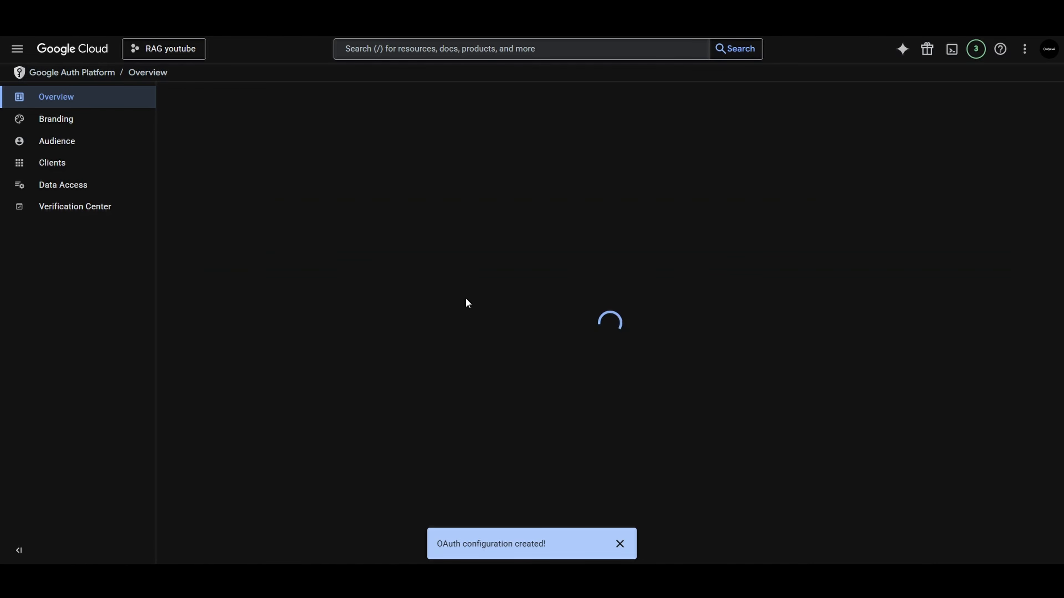
pyautogui.click(280, 196)
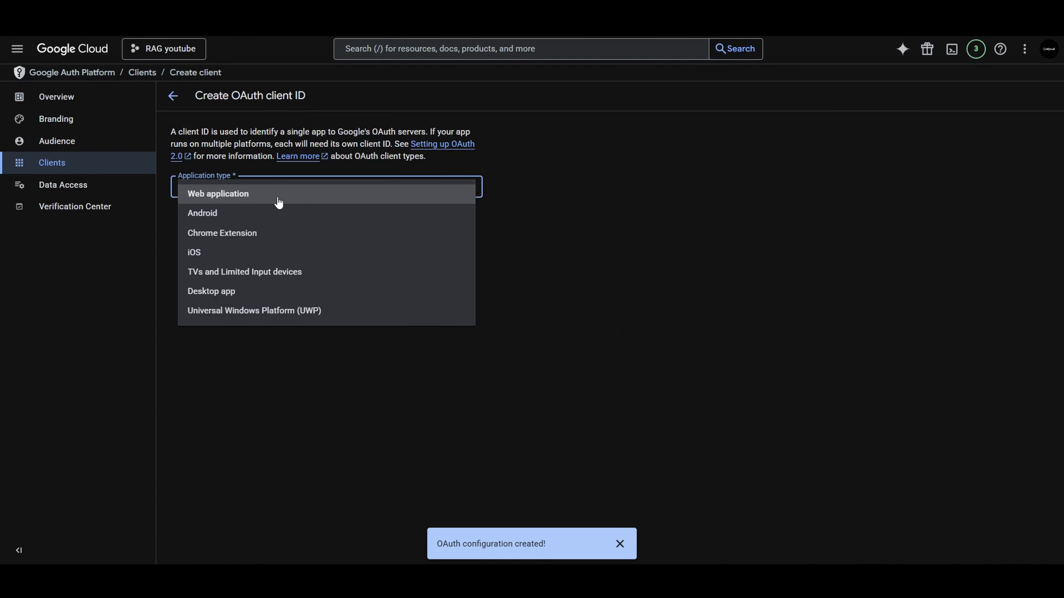
pyautogui.click(278, 203)
pyautogui.click(256, 217)
pyautogui.tripleClick(257, 219)
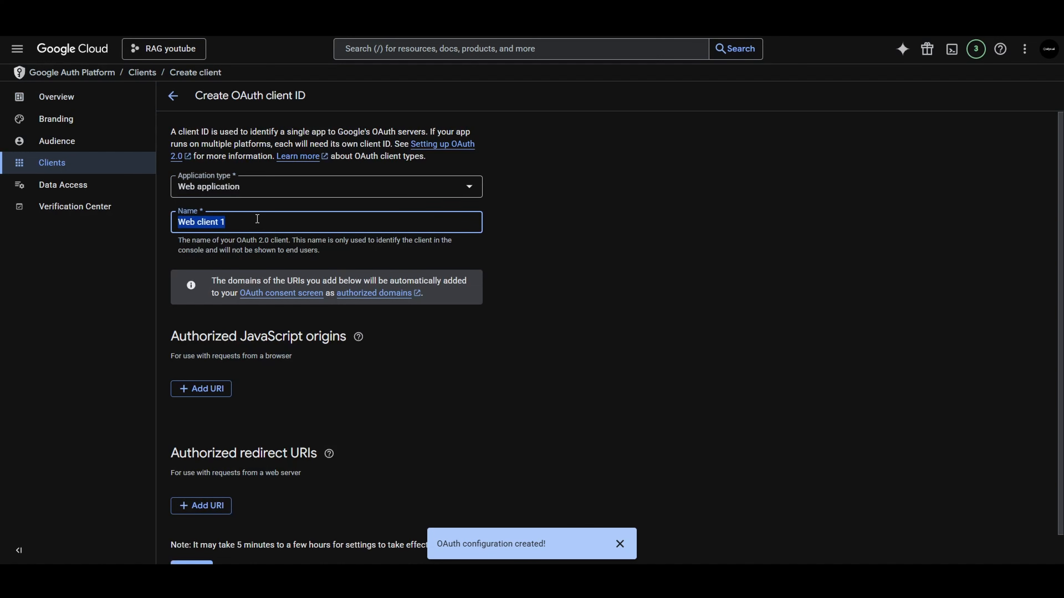
pyautogui.write('n8n sheets')
pyautogui.hotkey('ctrl', 'BackSpace')
pyautogui.write('docs RAG')
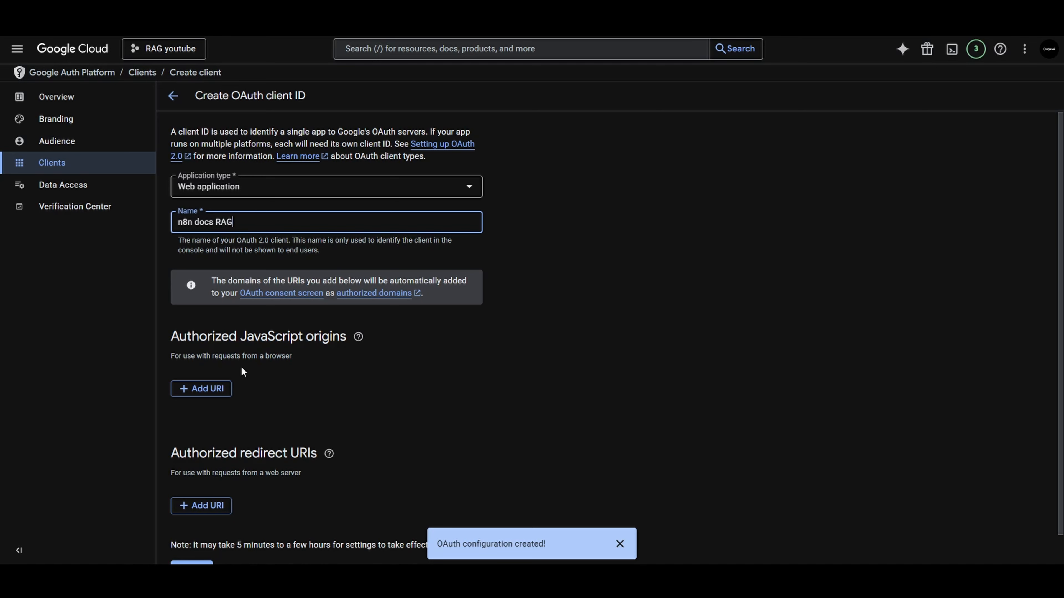
# Copy the OAuth redirect URL from the n8n credential, add it as the client's authorized redirect URI and create the client
pyautogui.scroll(-1, 333, 383)
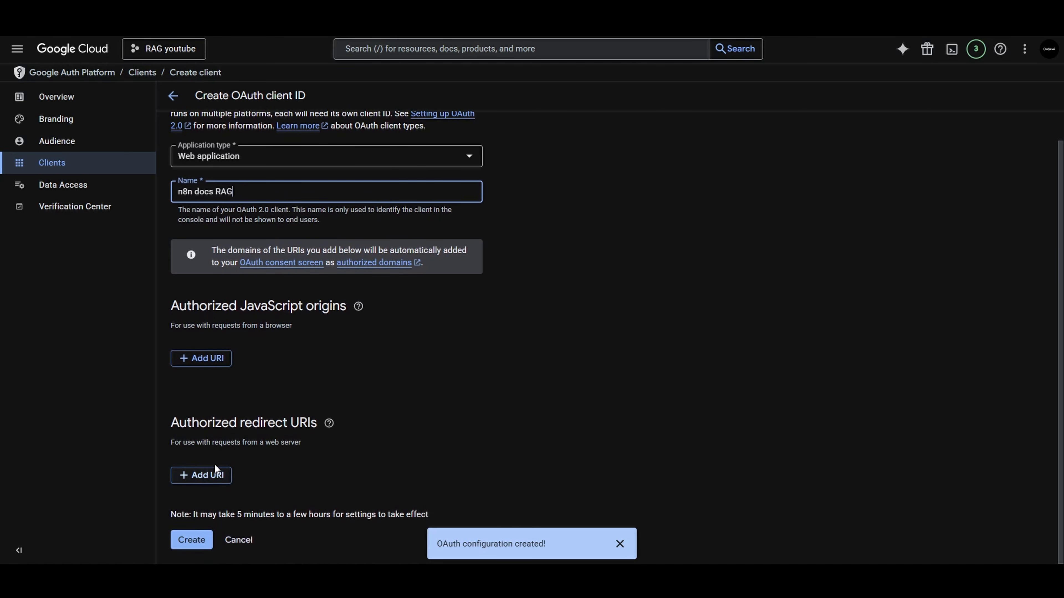
pyautogui.click(201, 475)
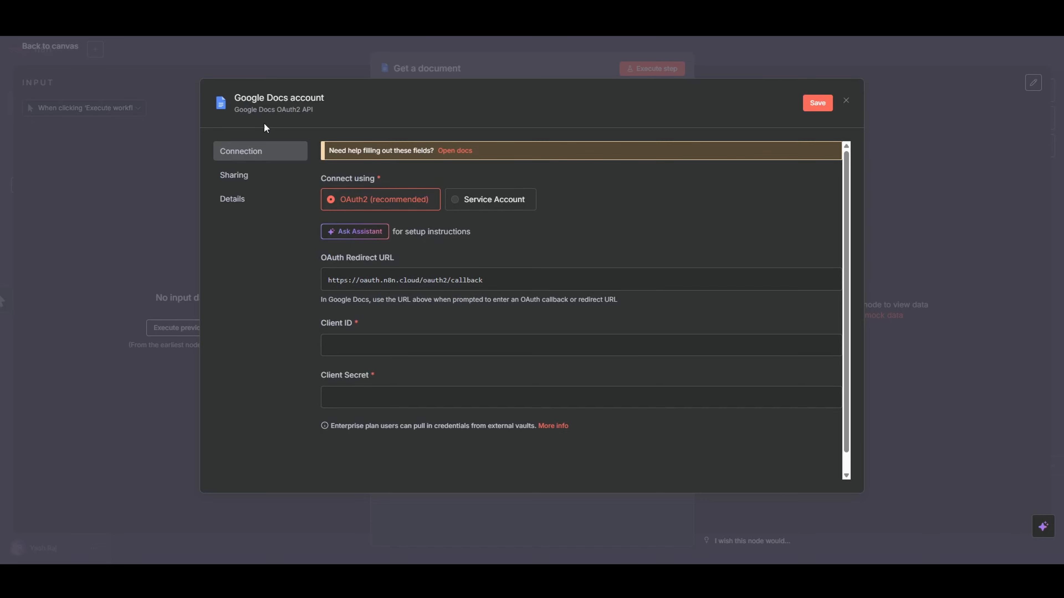
pyautogui.click(358, 280)
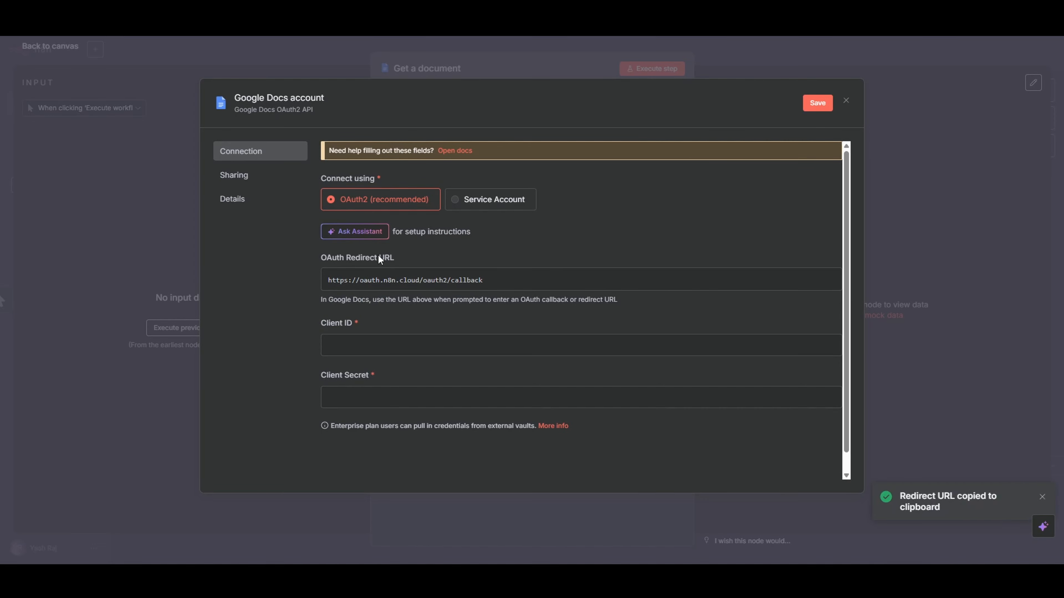
pyautogui.moveTo(342, 259); pyautogui.dragTo(396, 259)
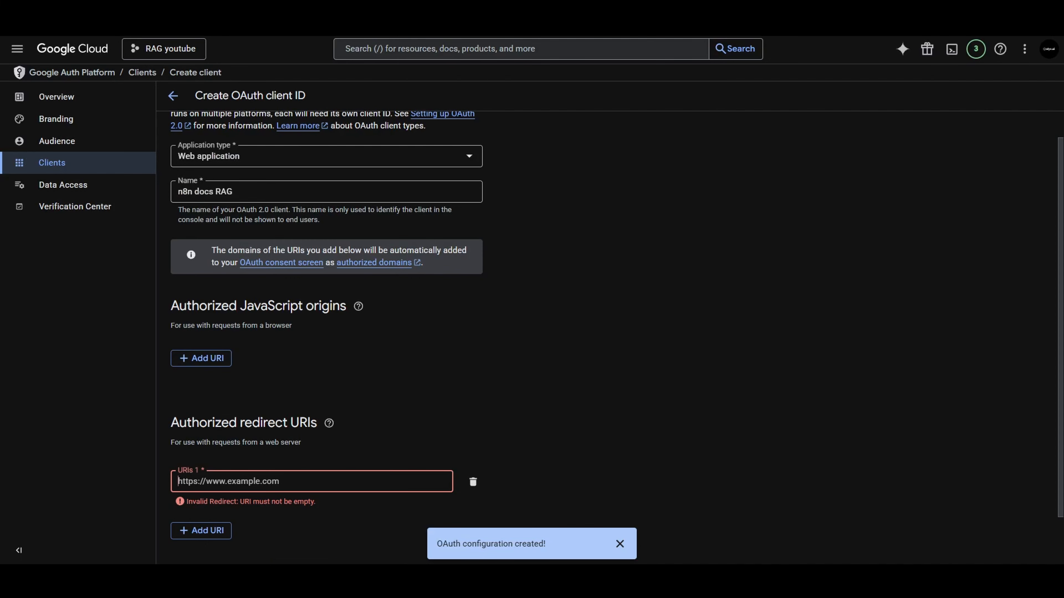
pyautogui.hotkey('ctrl', 'v')
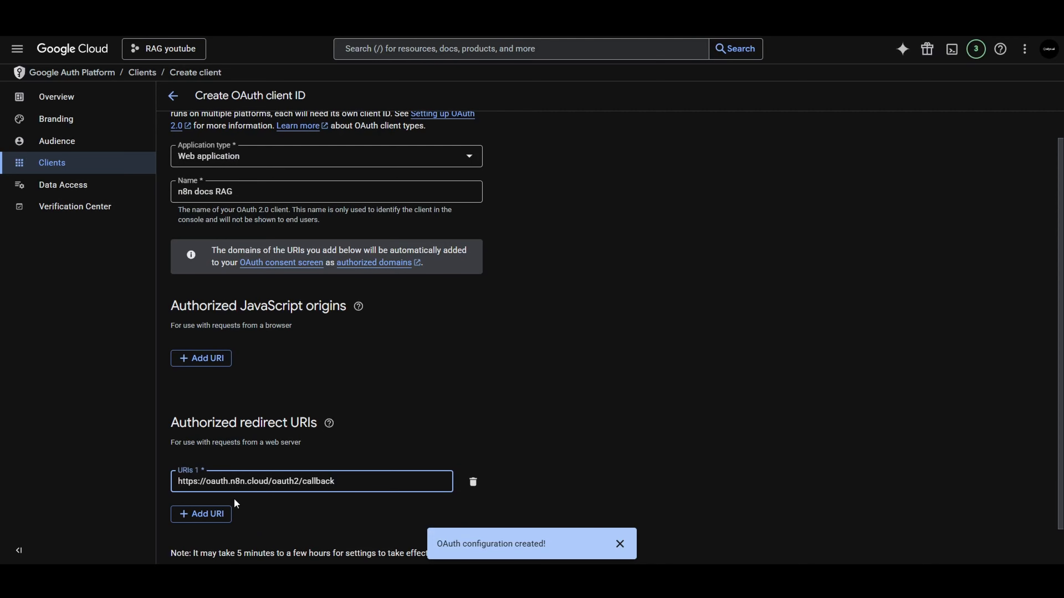
pyautogui.hotkey('ctrl', '-')
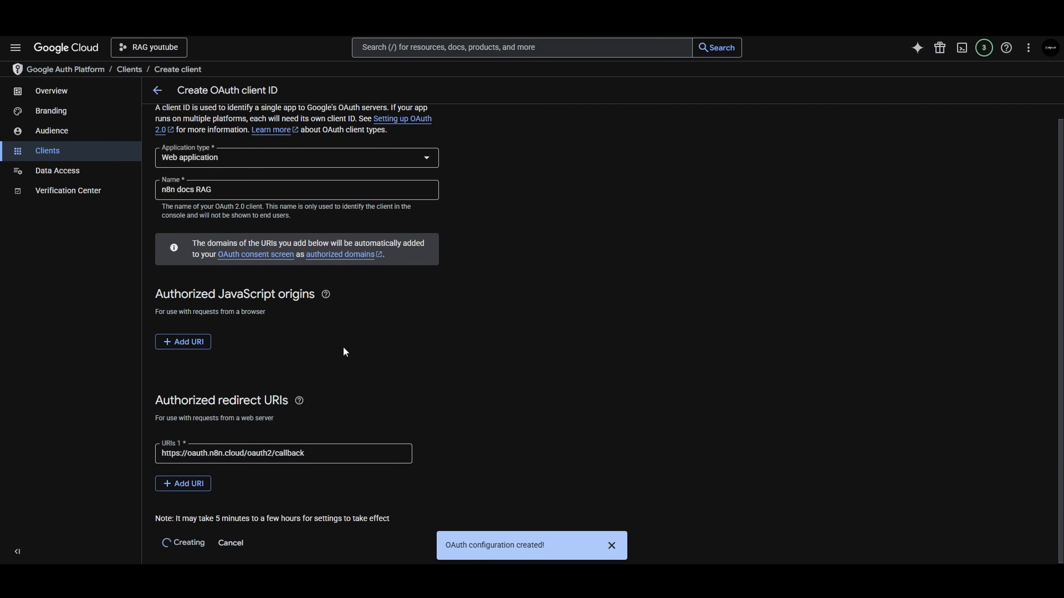
pyautogui.hotkey('ctrl', '-')
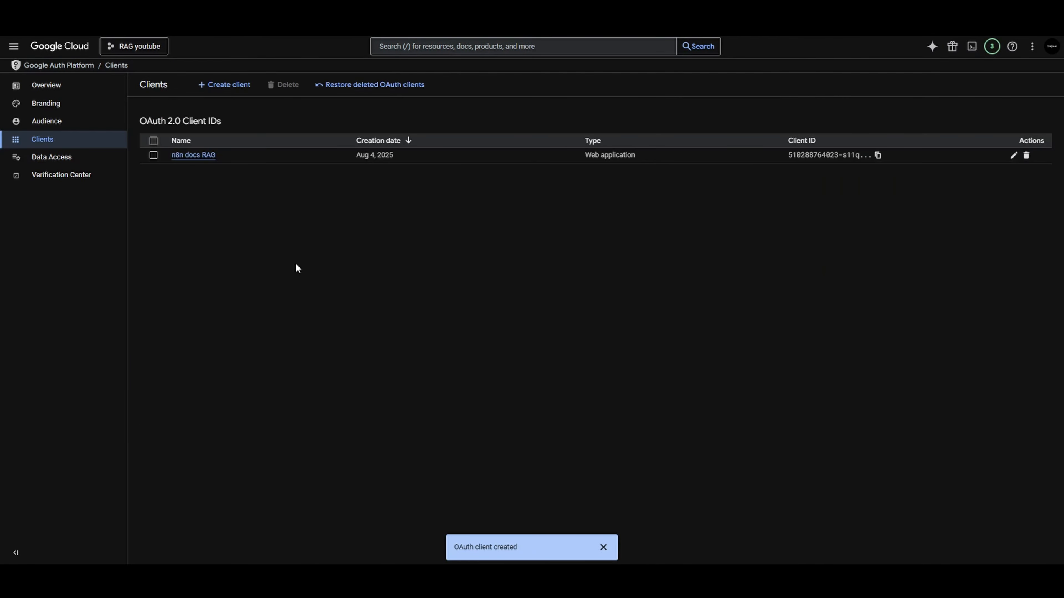
# Add the account's email address as a test user in the app's audience settings and save it
pyautogui.click(63, 124)
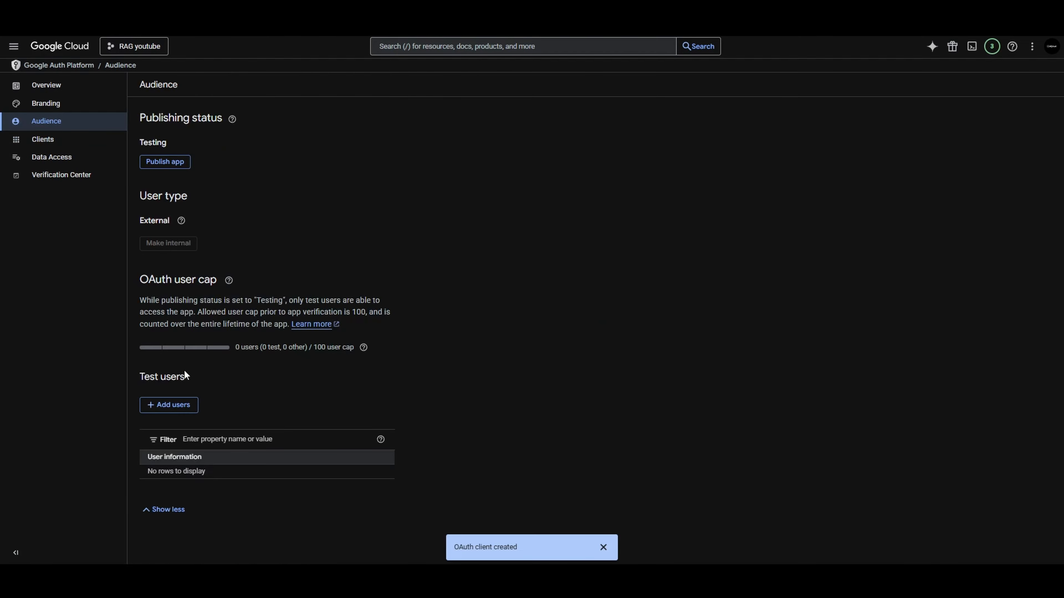
pyautogui.click(169, 405)
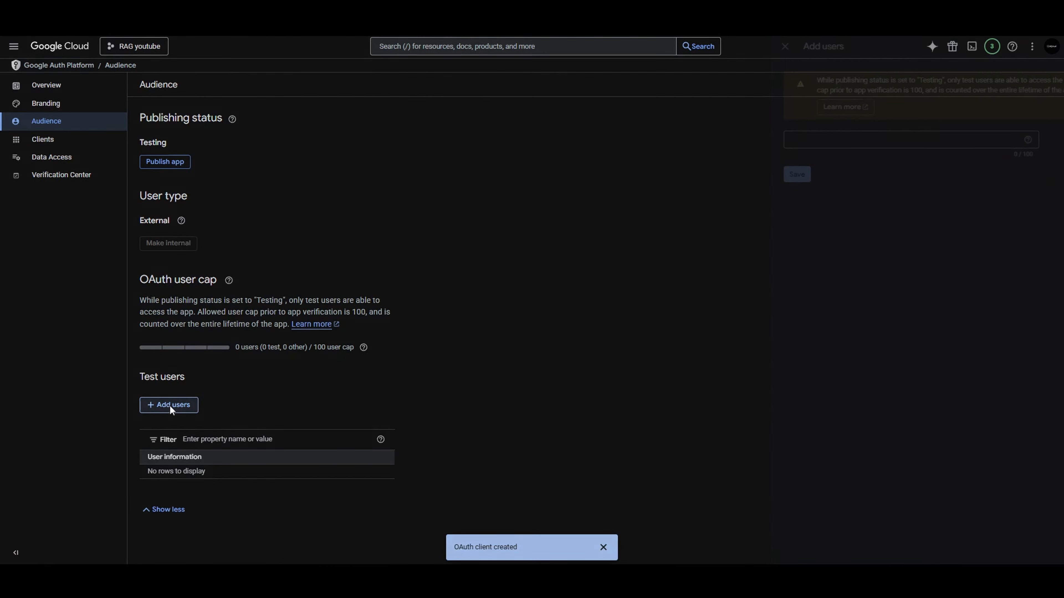
pyautogui.click(735, 137)
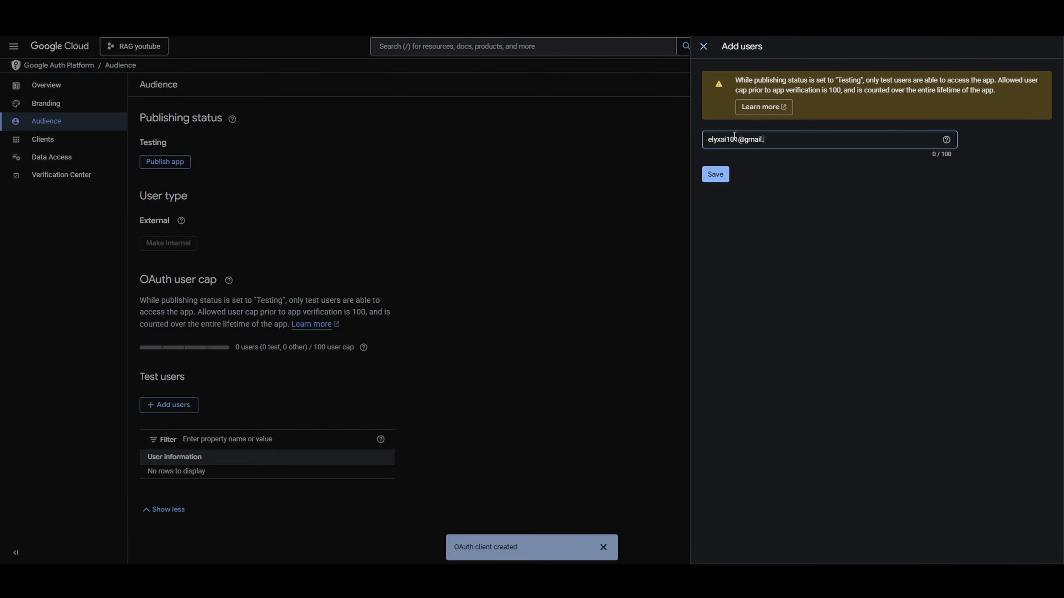
pyautogui.press('Return')
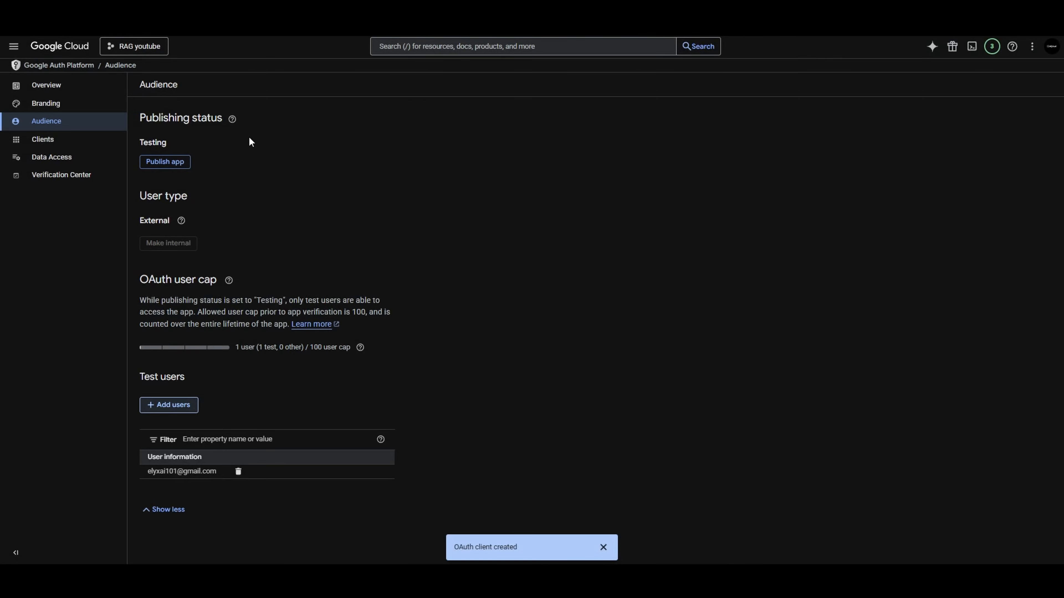
# Open the n8n docs RAG client, copy its client ID and paste it into the Google Docs credential in n8n
pyautogui.click(67, 140)
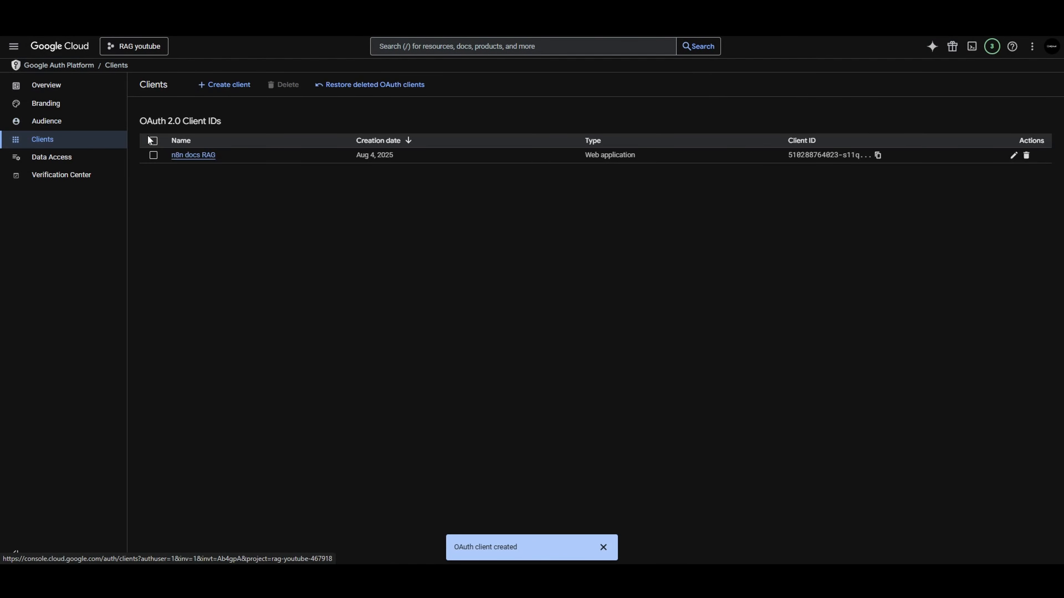
pyautogui.click(204, 163)
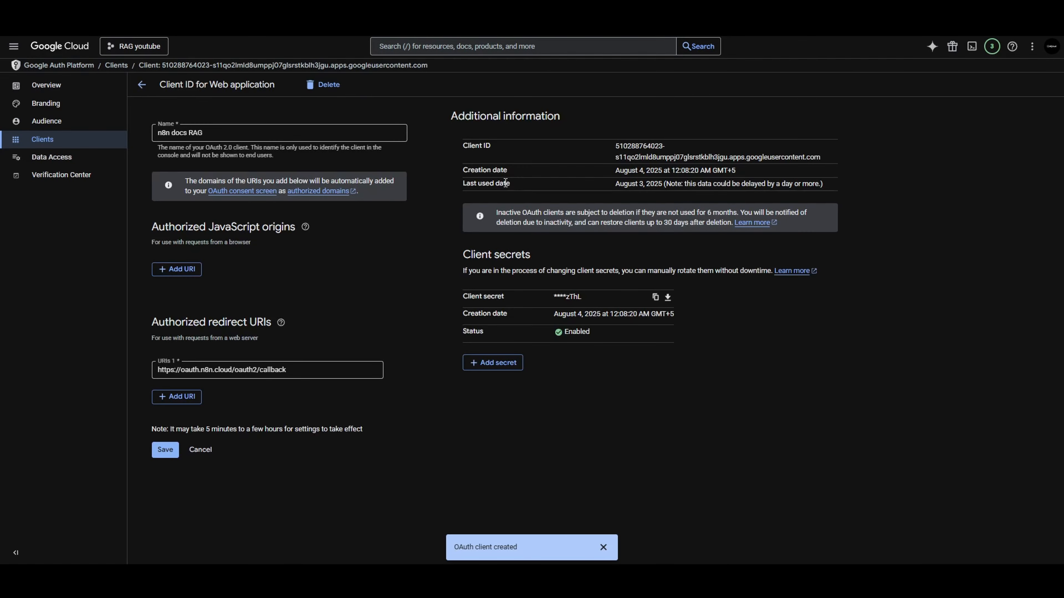
pyautogui.moveTo(465, 143); pyautogui.dragTo(503, 147)
pyautogui.moveTo(612, 146); pyautogui.dragTo(839, 161)
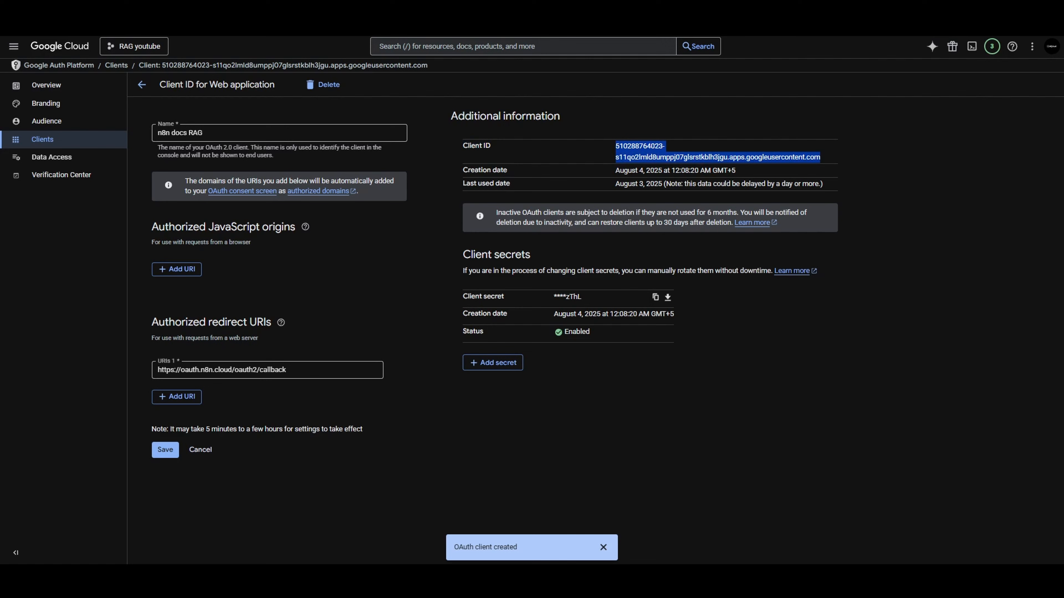
pyautogui.hotkey('ctrl', 'c')
pyautogui.hotkey('alt', 'Tab')
pyautogui.click(369, 345)
pyautogui.hotkey('ctrl', 'v')
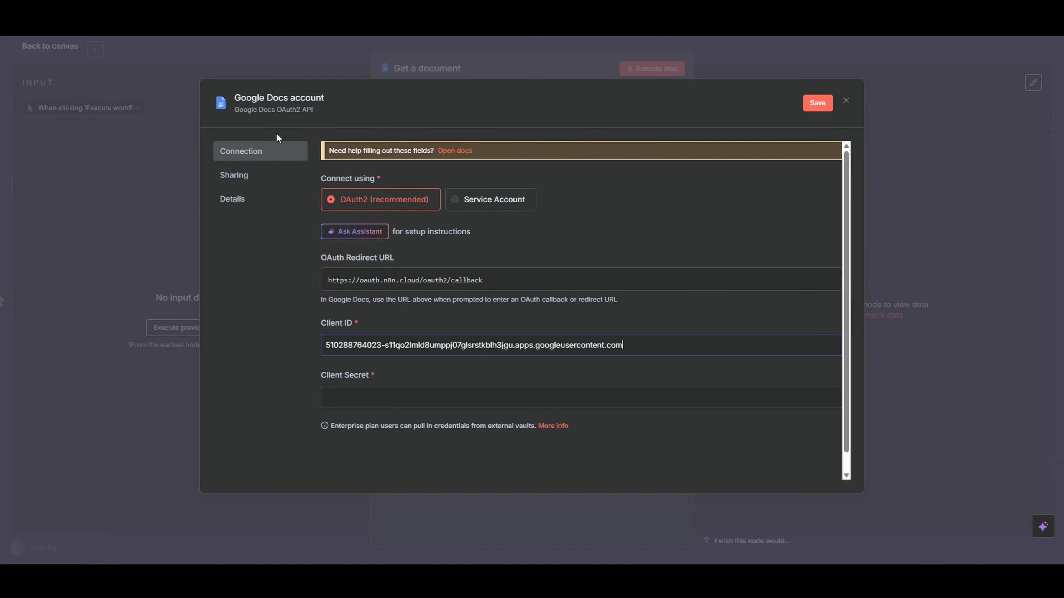
# Copy the client secret from Google Cloud and paste it into the Client Secret field of the n8n credential
pyautogui.hotkey('alt', 'Tab')
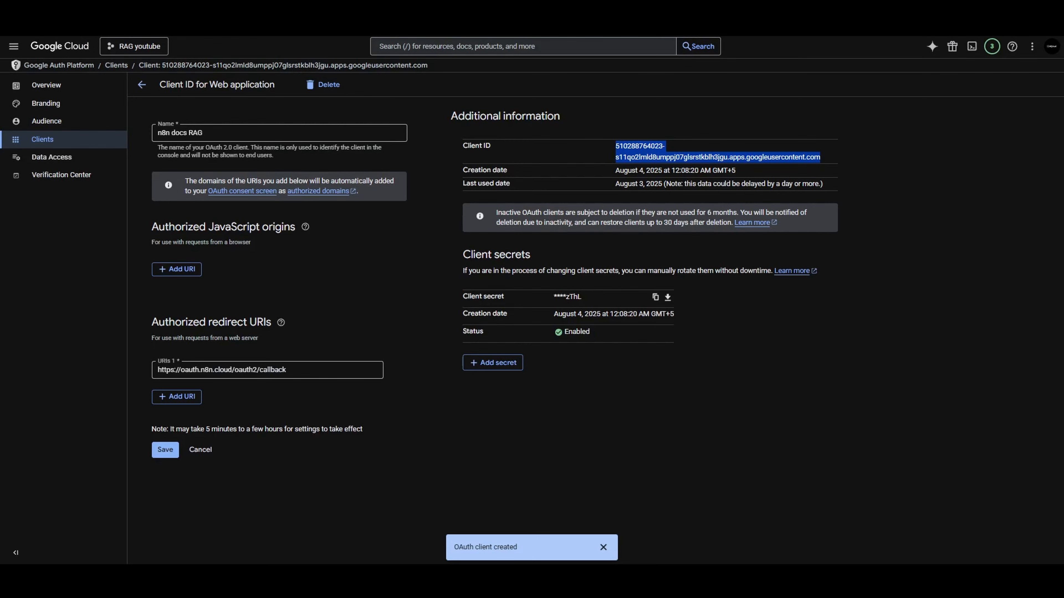
pyautogui.click(656, 297)
pyautogui.hotkey('alt', 'Tab')
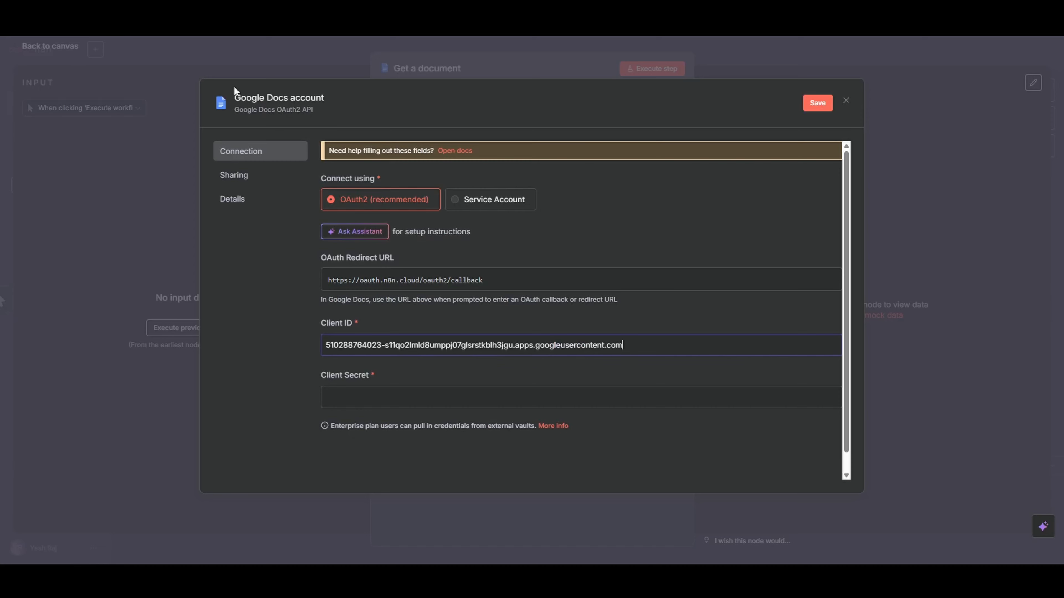
pyautogui.click(401, 374)
pyautogui.hotkey('ctrl', 'v')
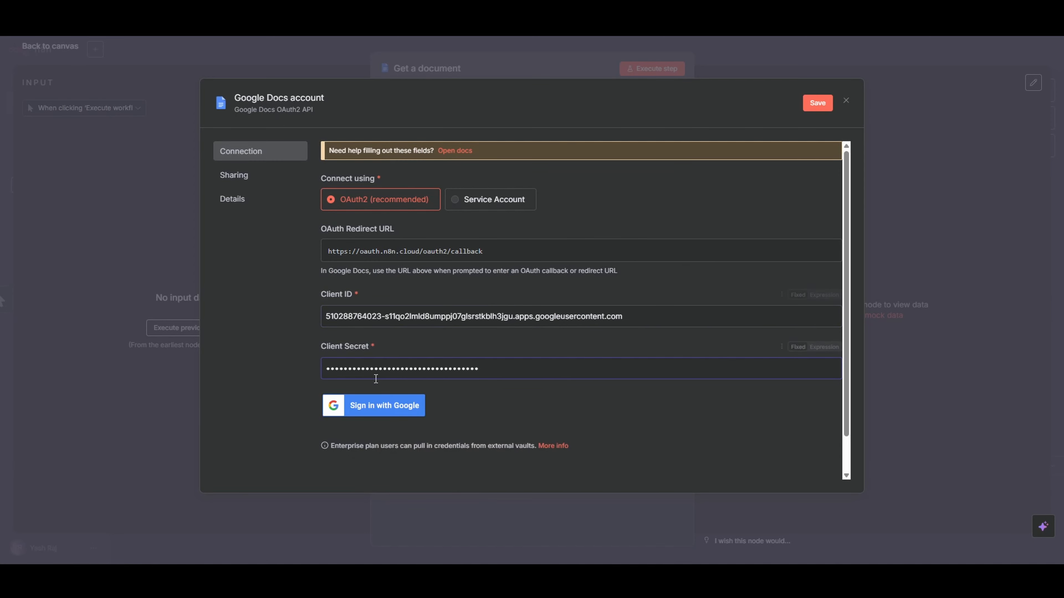
# Sign in with the test user's Google account, grant n8n.cloud all requested access and close the credential window
pyautogui.click(373, 405)
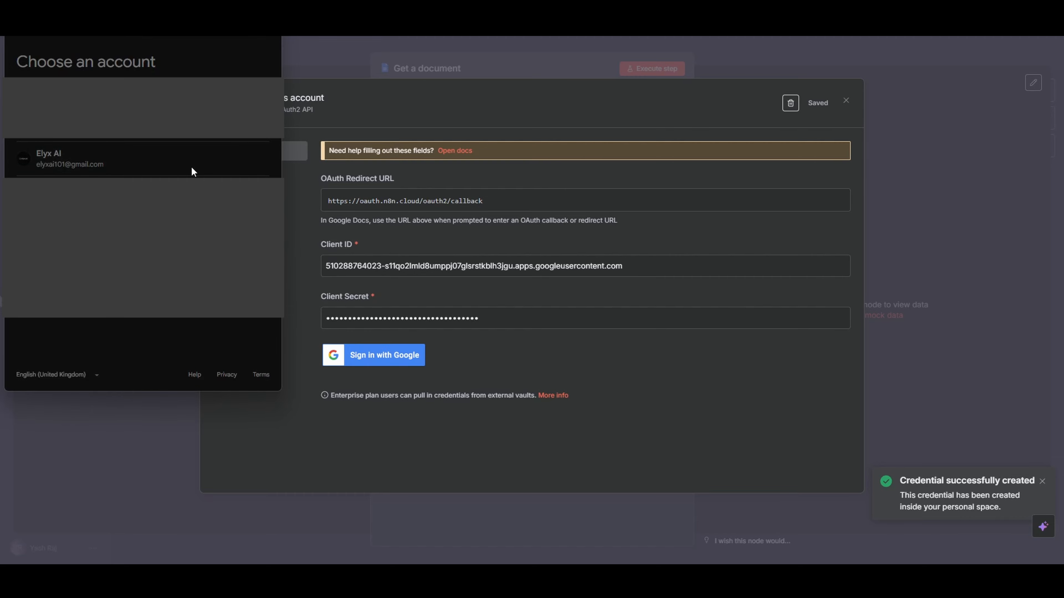
pyautogui.click(226, 170)
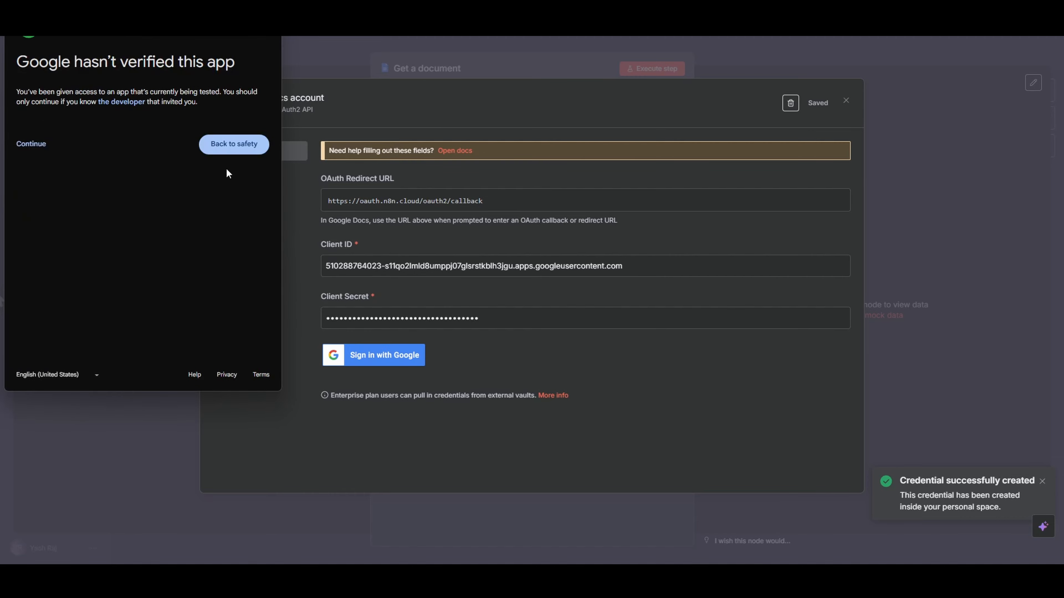
pyautogui.click(35, 146)
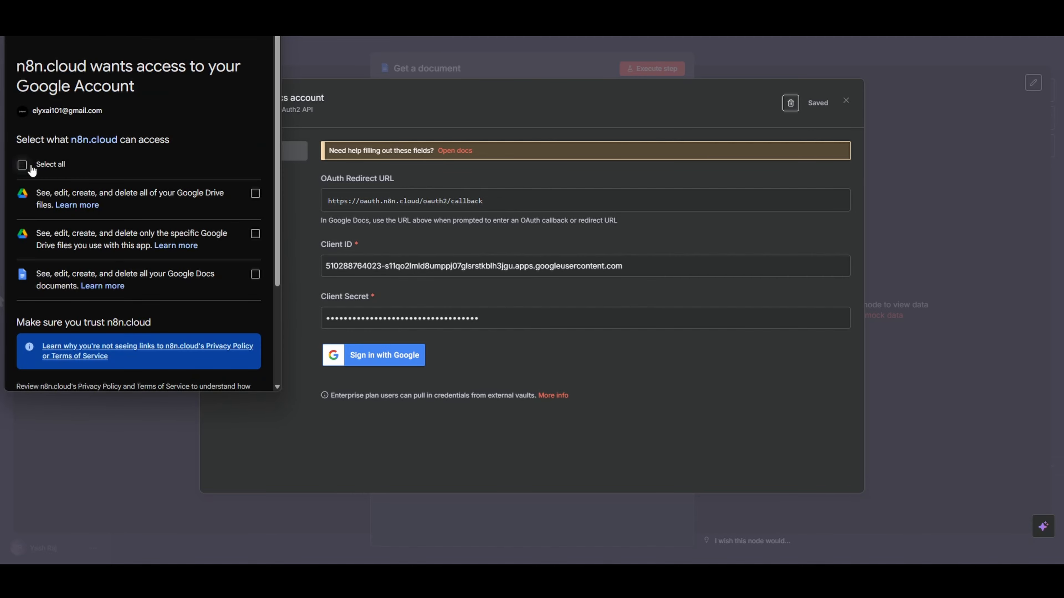
pyautogui.click(32, 168)
pyautogui.scroll(-3, 186, 211)
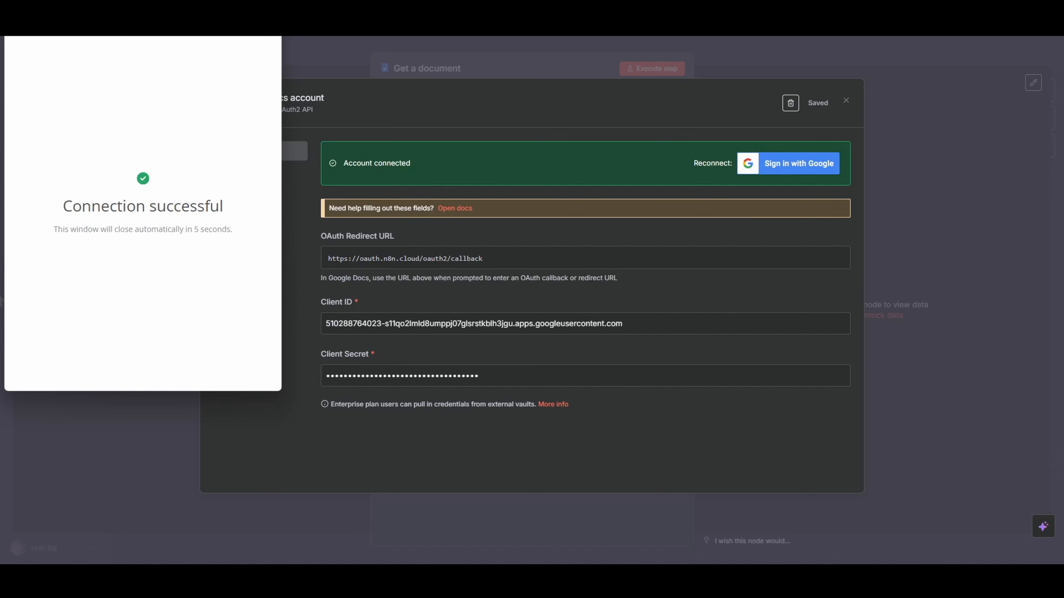
pyautogui.click(601, 50)
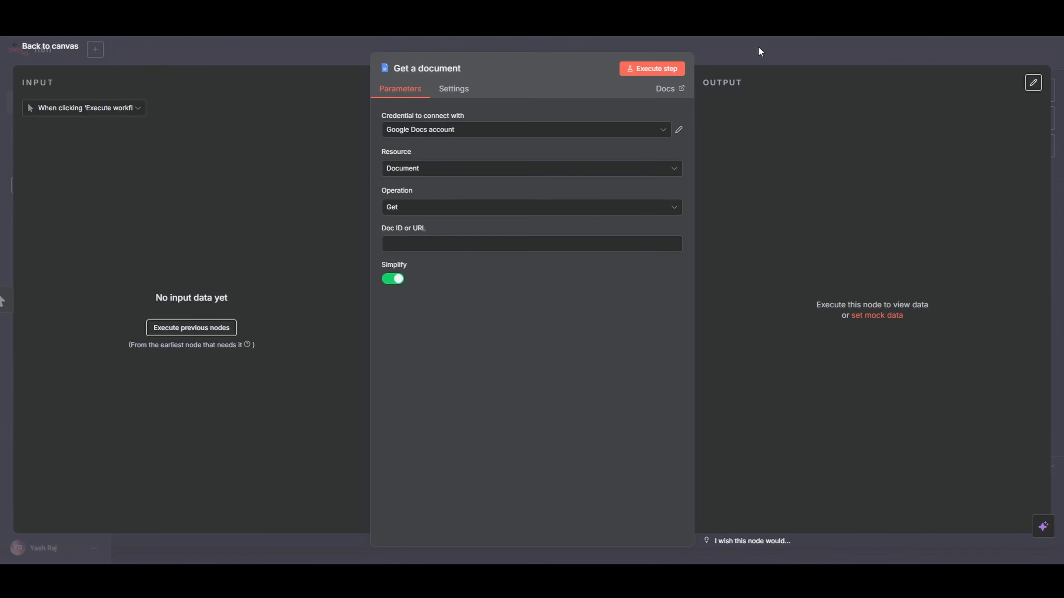
# Set the Get a document node's document URL to the Altair Properties Google Doc link and execute the node
pyautogui.click(745, 51)
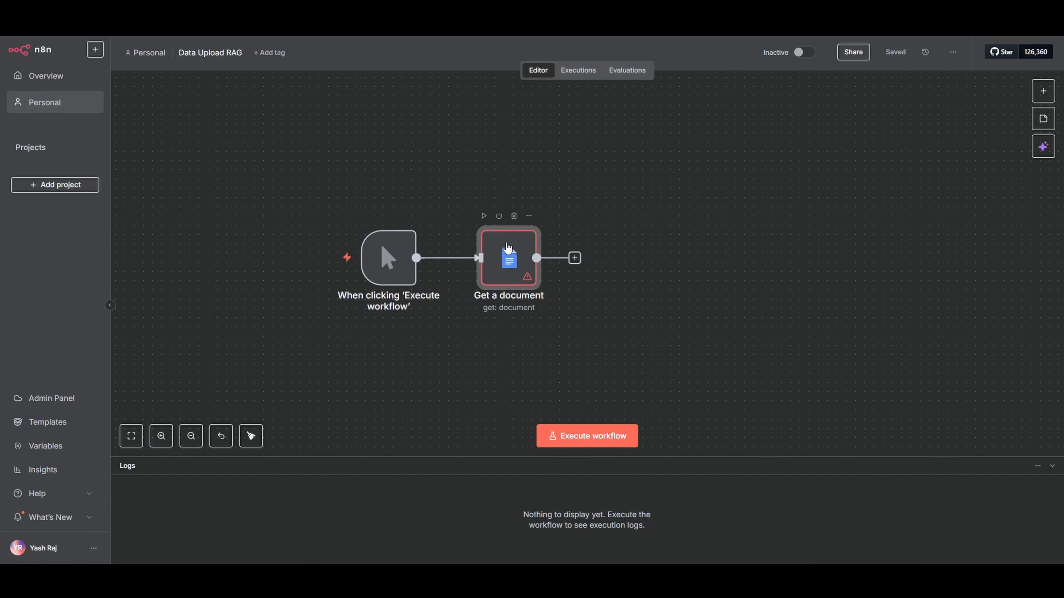
pyautogui.doubleClick(508, 247)
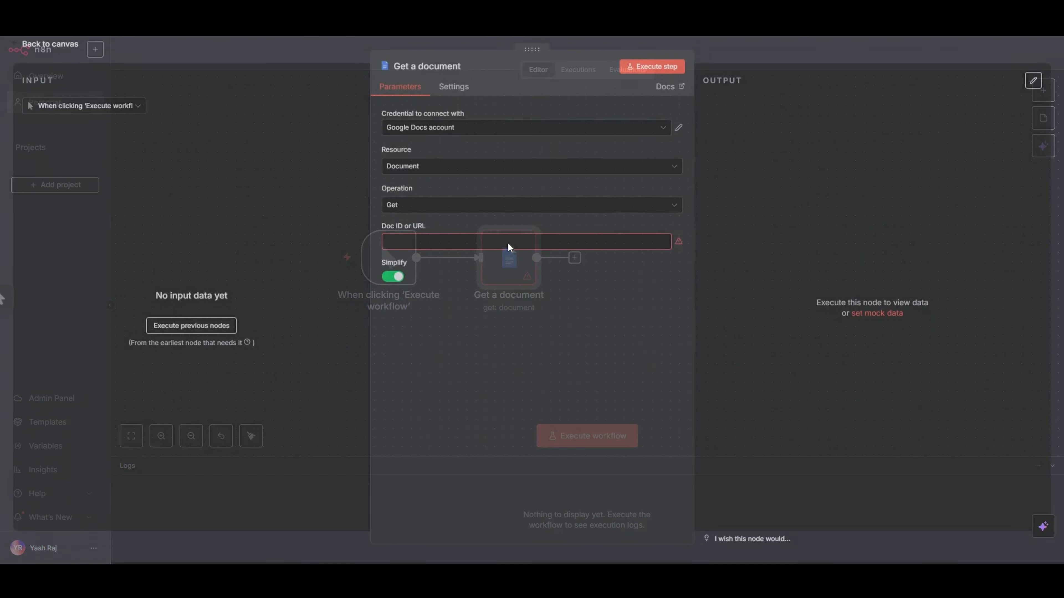
pyautogui.click(445, 243)
pyautogui.hotkey('ctrl', 'v')
pyautogui.click(547, 286)
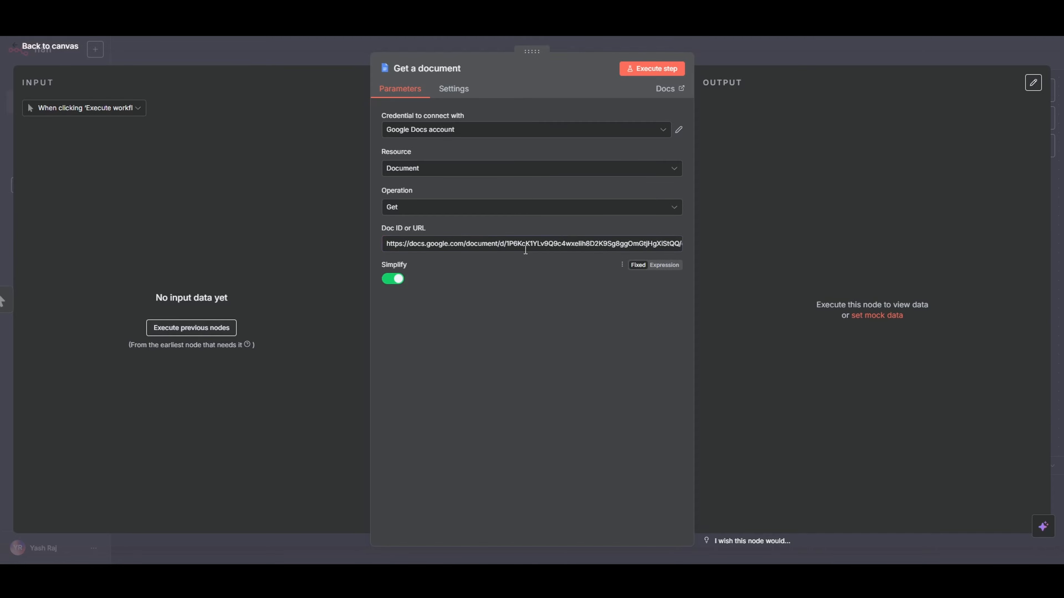
pyautogui.click(663, 69)
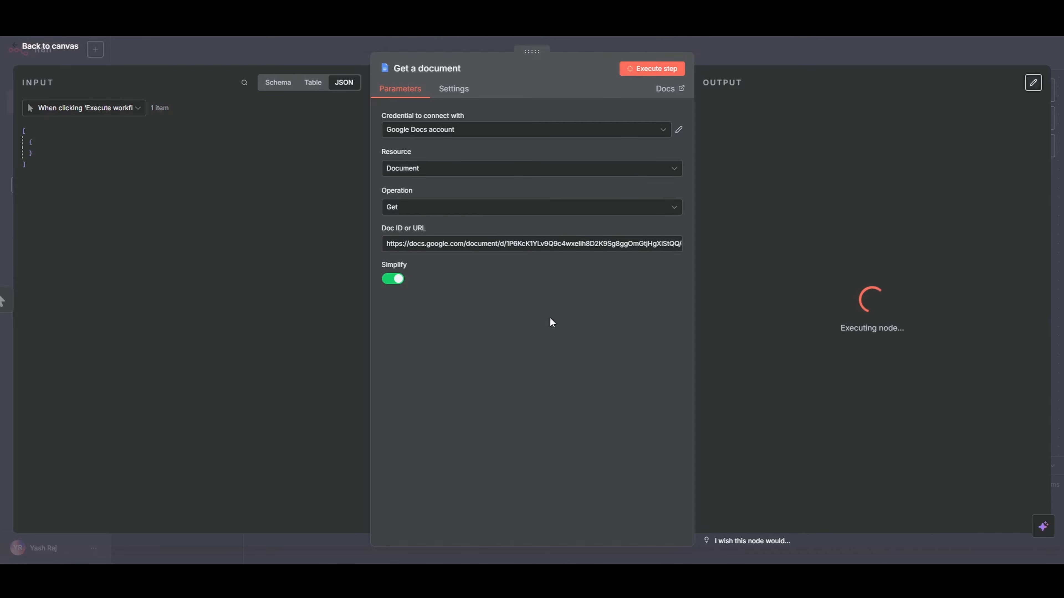
# Examine the Get a document node's output in table and JSON view, reading through the retrieved document content
pyautogui.click(951, 82)
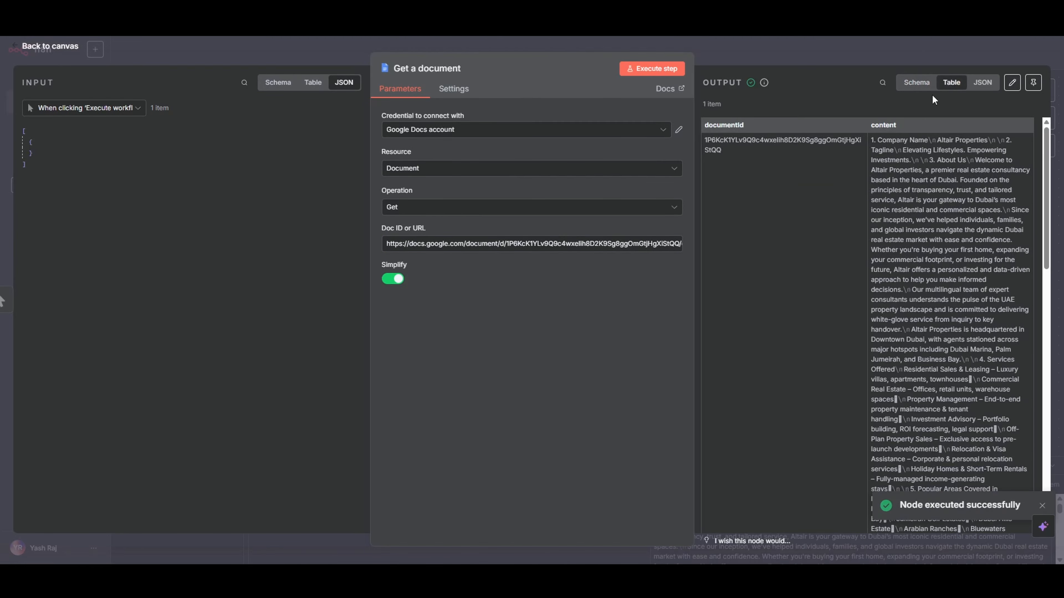
pyautogui.scroll(-8, 902, 193)
pyautogui.click(982, 82)
pyautogui.scroll(-10, 793, 209)
pyautogui.scroll(3, 793, 209)
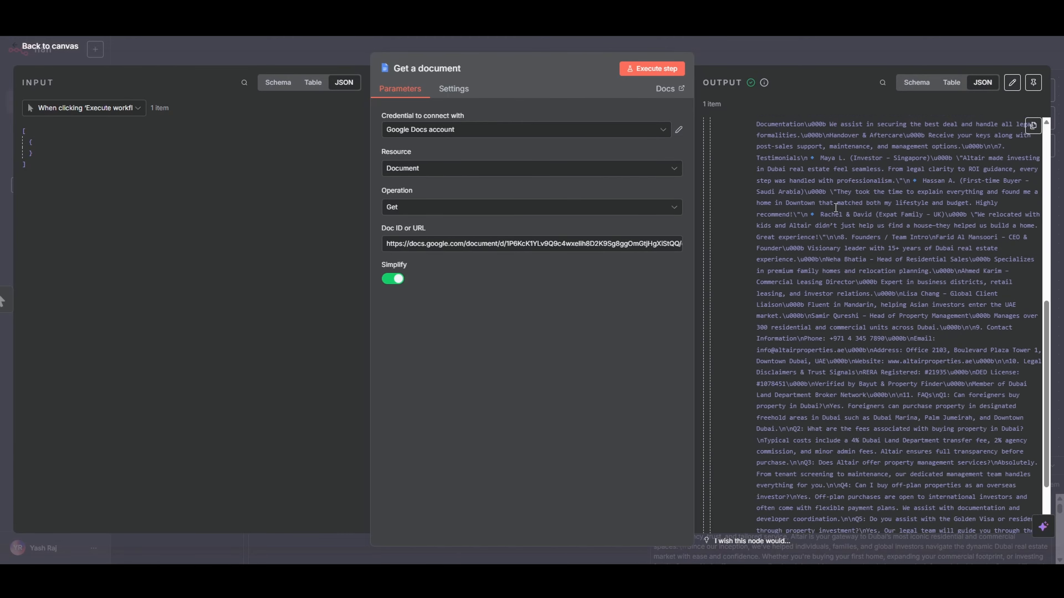
pyautogui.scroll(-7, 837, 255)
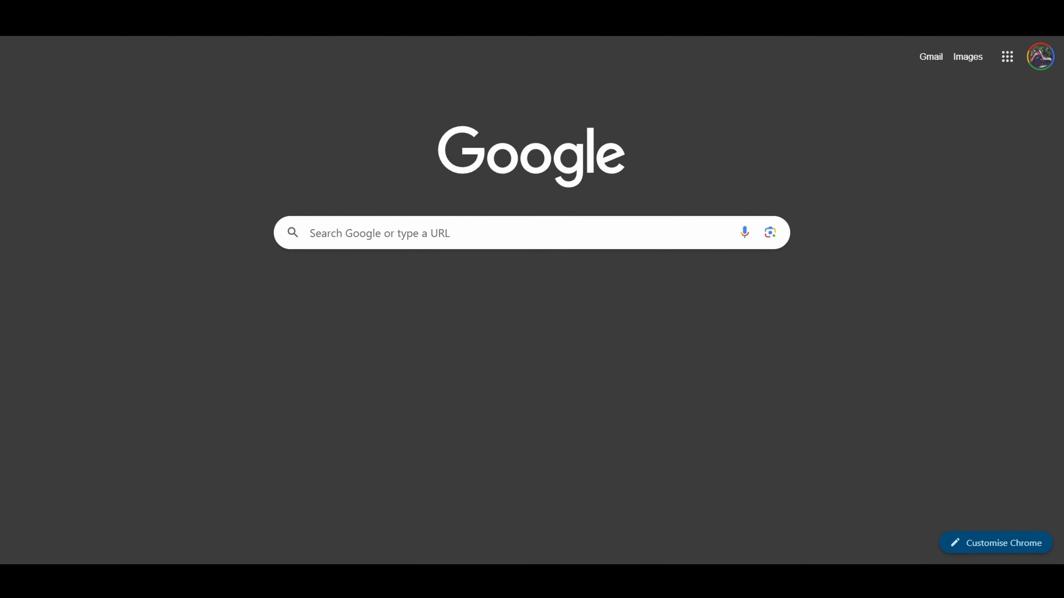
# Switch to the Pinecone website in a new browser page and enter its console
pyautogui.write('pin')
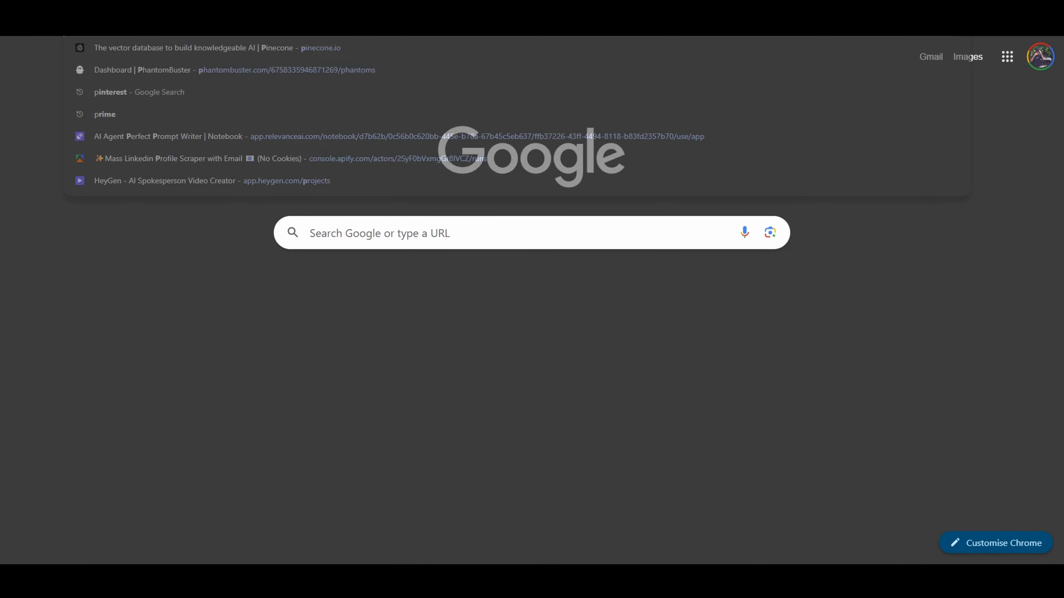
pyautogui.press('Return')
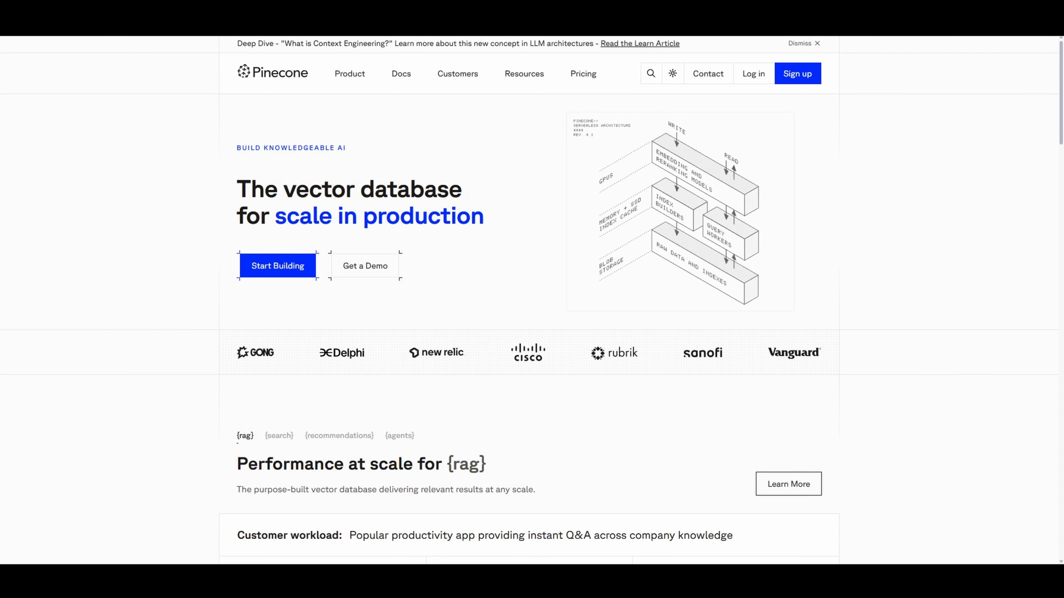
pyautogui.click(280, 273)
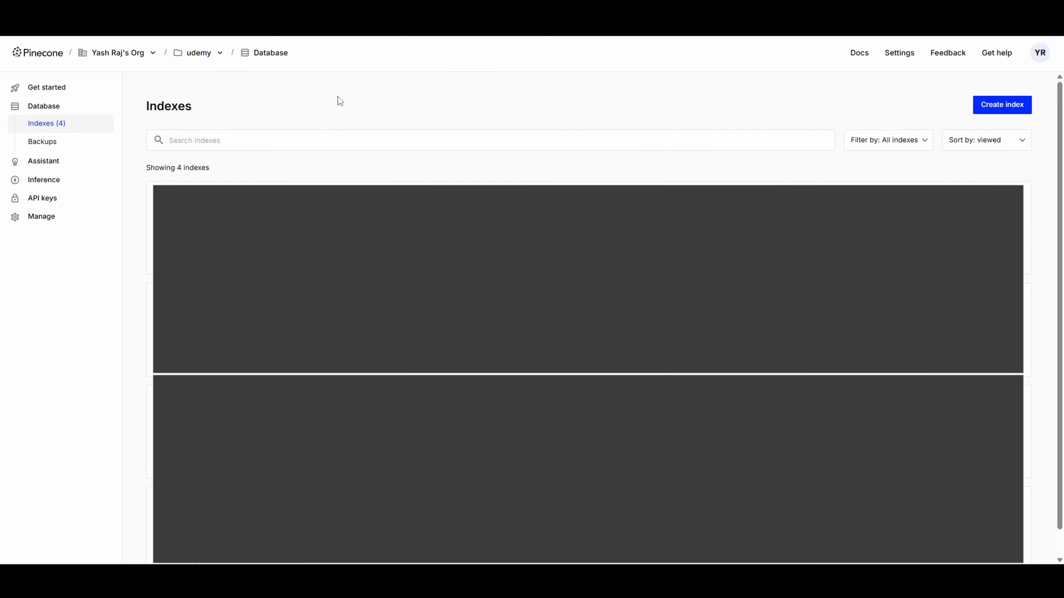
# Create a Pinecone index named n8nrag configured for text-embedding-3-small with dimension 1536
pyautogui.click(1010, 108)
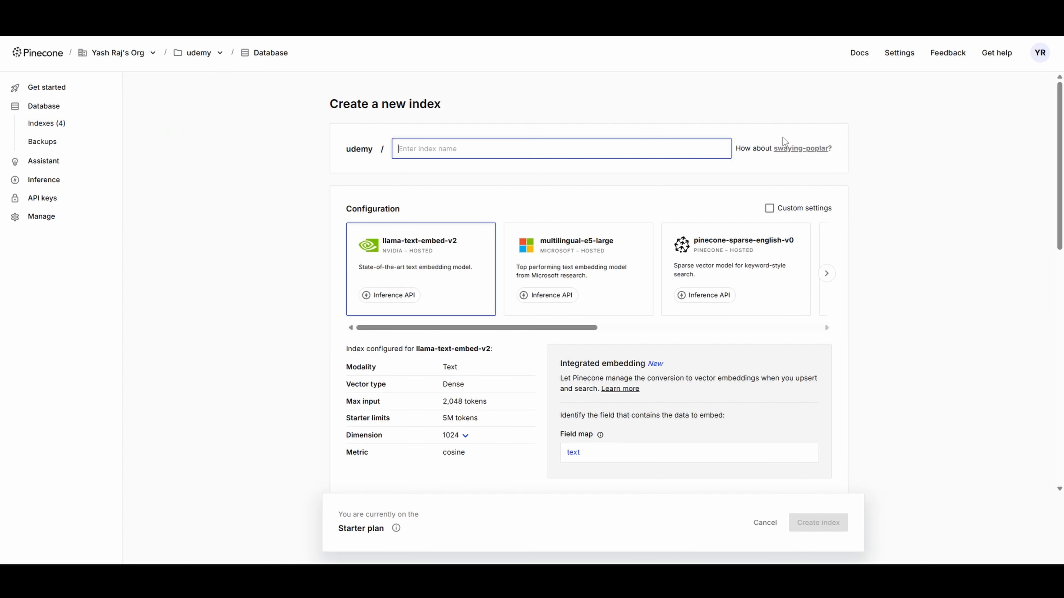
pyautogui.write('n8nrag')
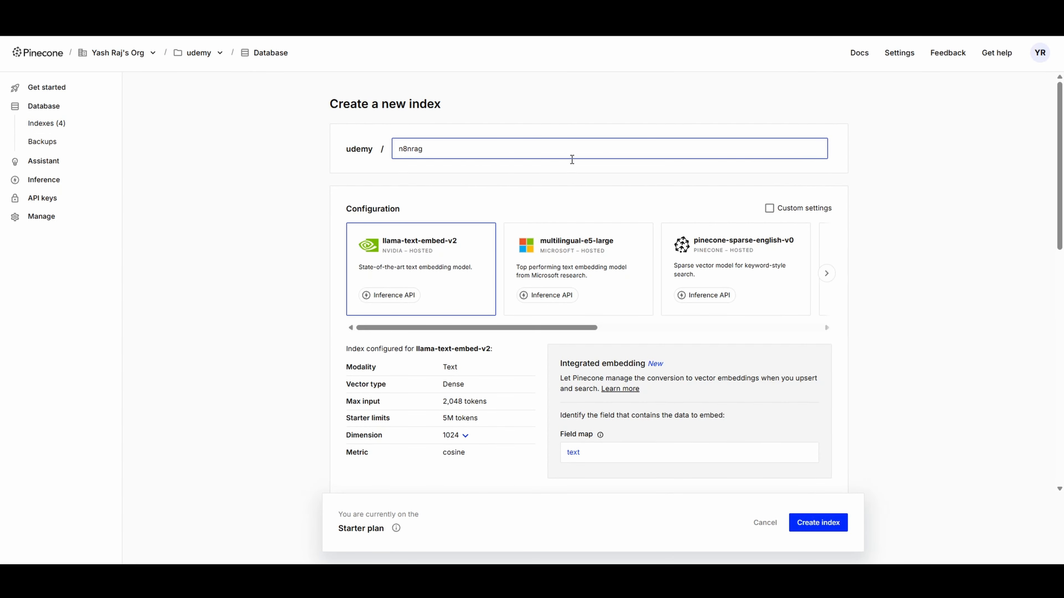
pyautogui.moveTo(513, 326); pyautogui.dragTo(718, 323)
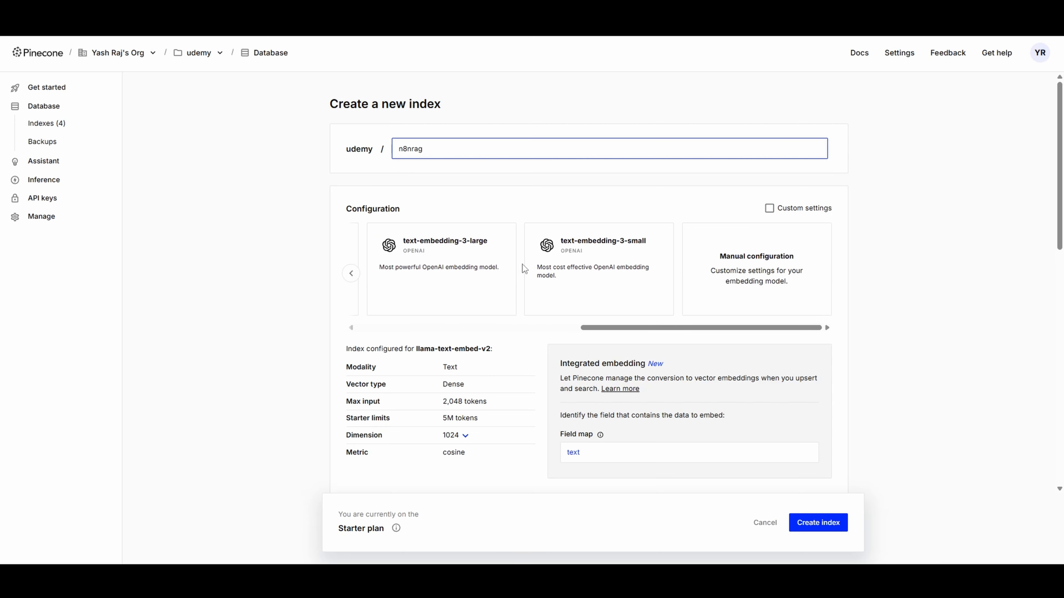
pyautogui.click(628, 247)
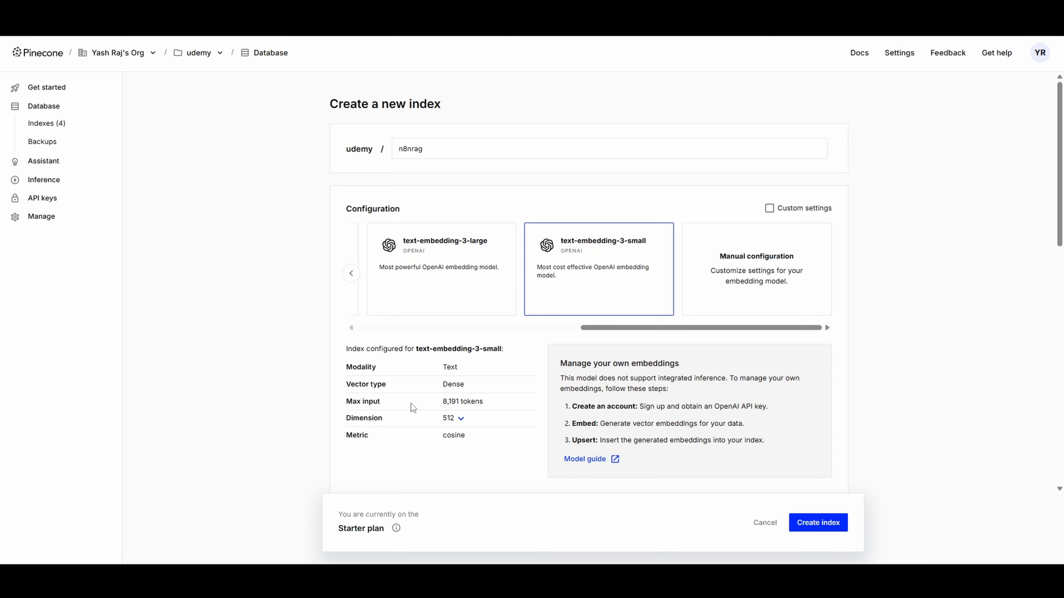
pyautogui.click(460, 419)
pyautogui.click(456, 438)
pyautogui.scroll(-3, 684, 453)
pyautogui.scroll(-5, 682, 444)
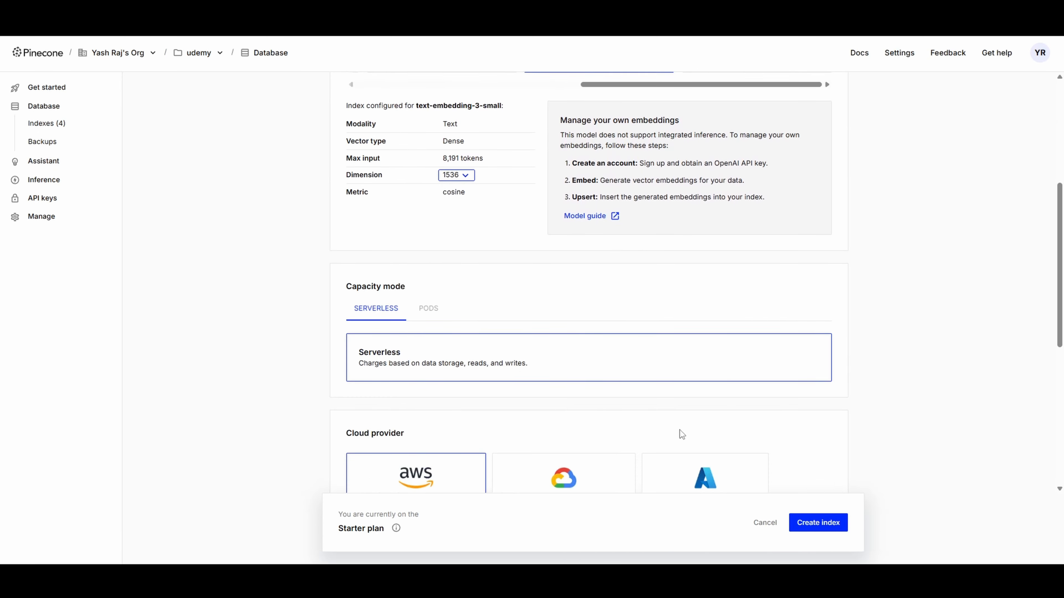
pyautogui.click(824, 523)
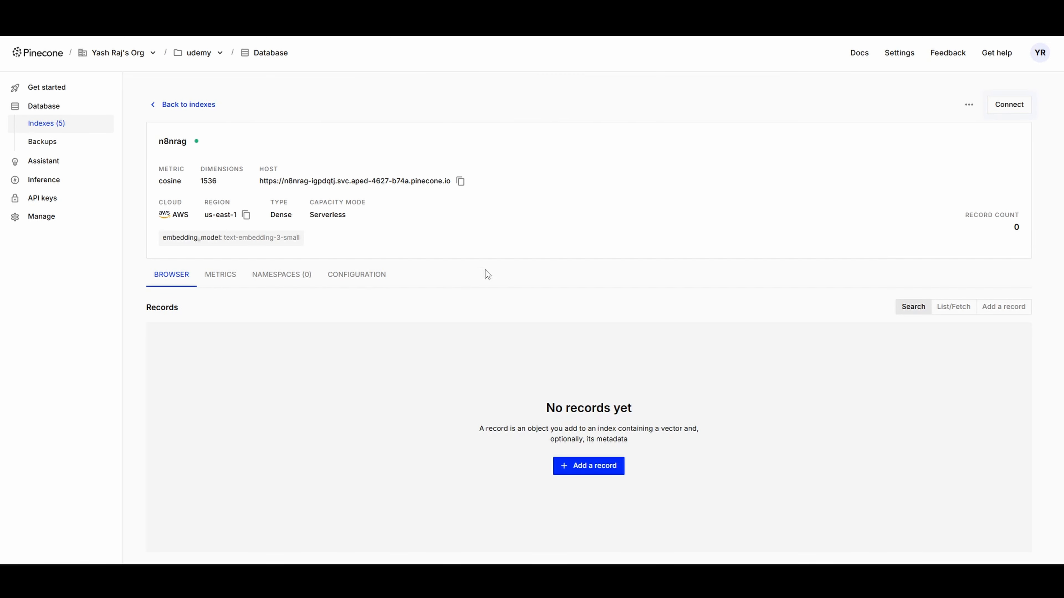
# Generate a new Pinecone API key named ragbot
pyautogui.click(42, 199)
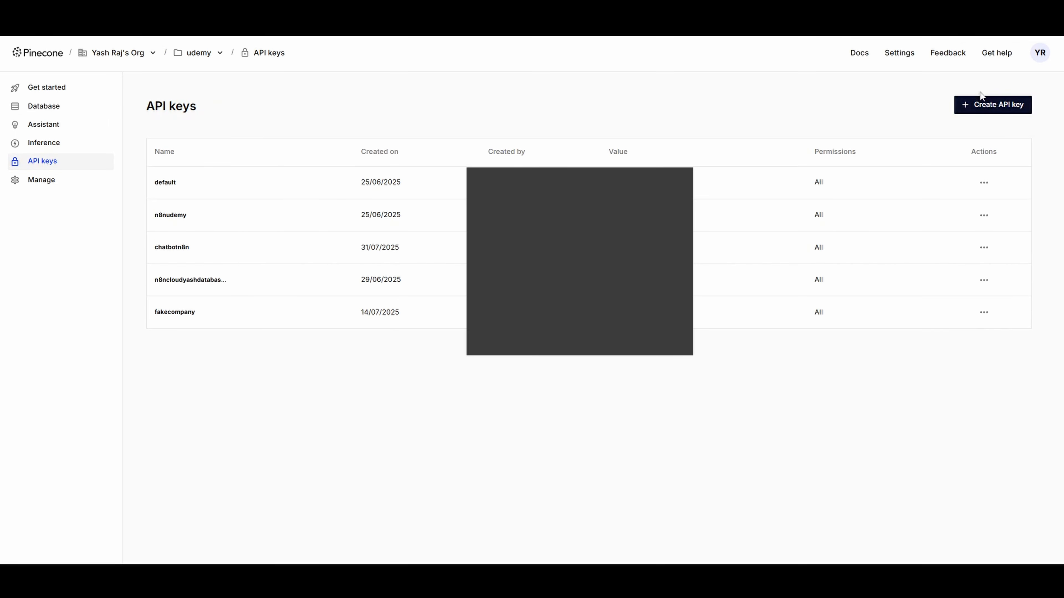
pyautogui.click(995, 108)
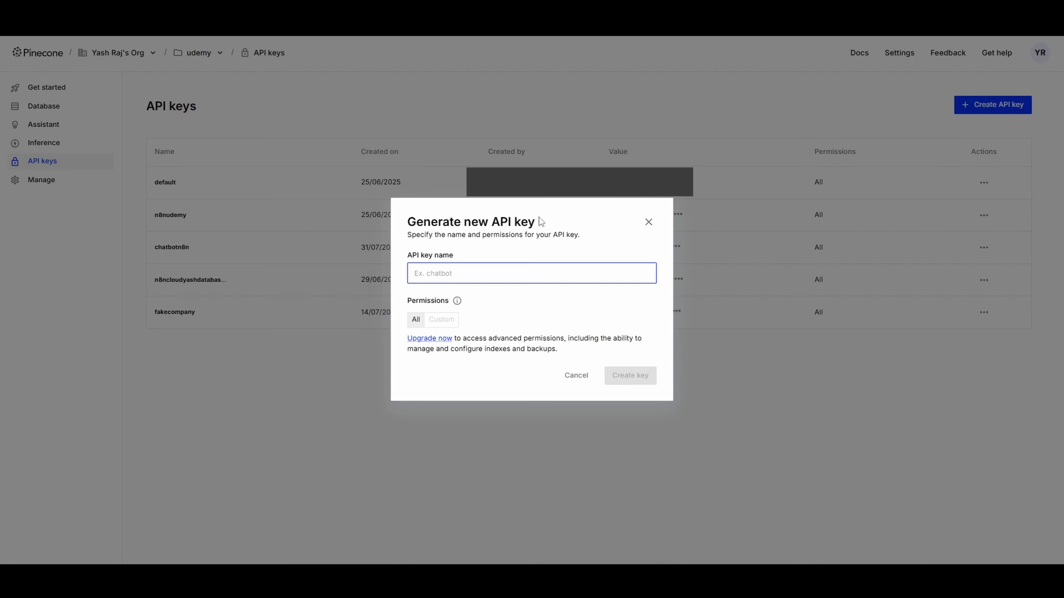
pyautogui.write('ragbot')
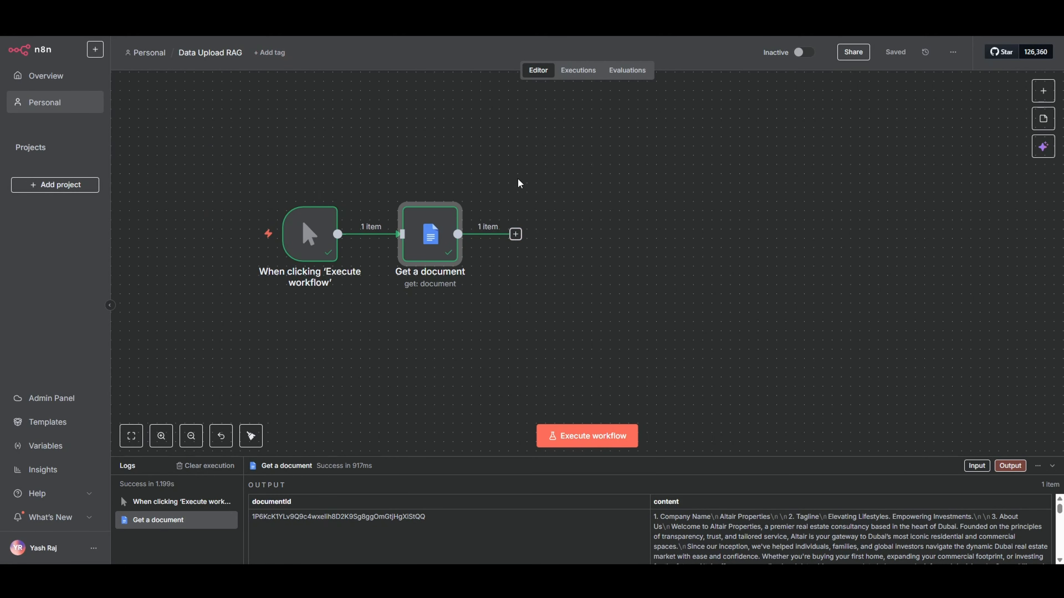
# Back in n8n, add a Pinecone Vector Store node after Get a document using the Add documents to vector store action
pyautogui.moveTo(214, 122); pyautogui.dragTo(661, 341)
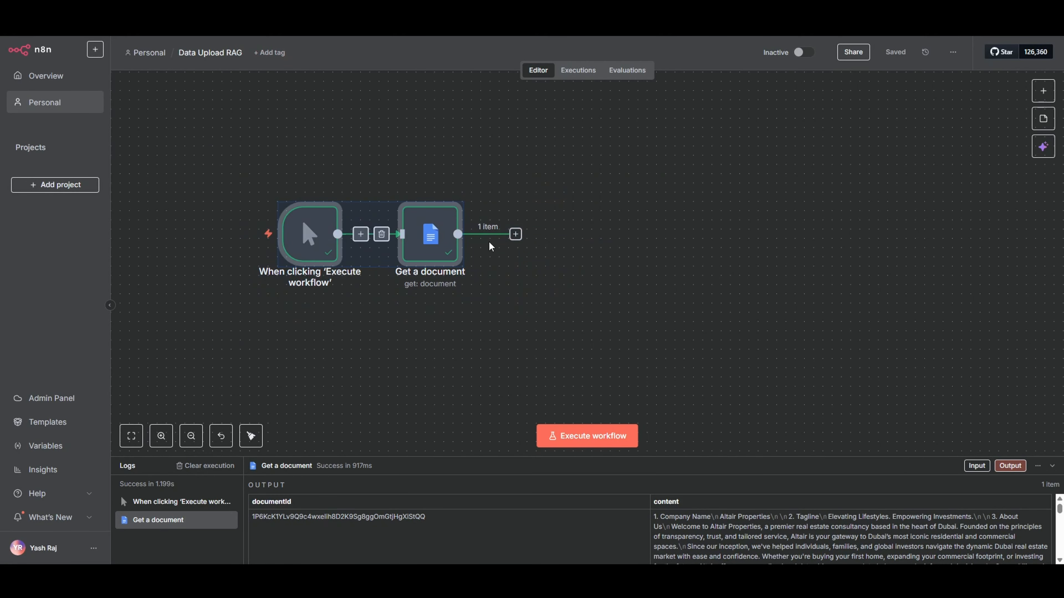
pyautogui.click(516, 234)
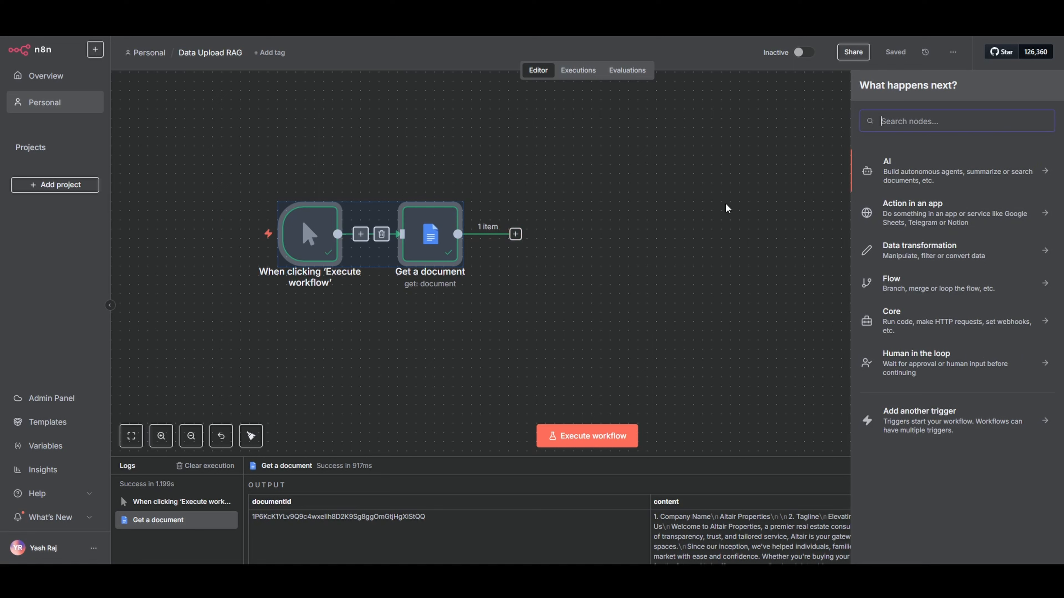
pyautogui.write('pinecon')
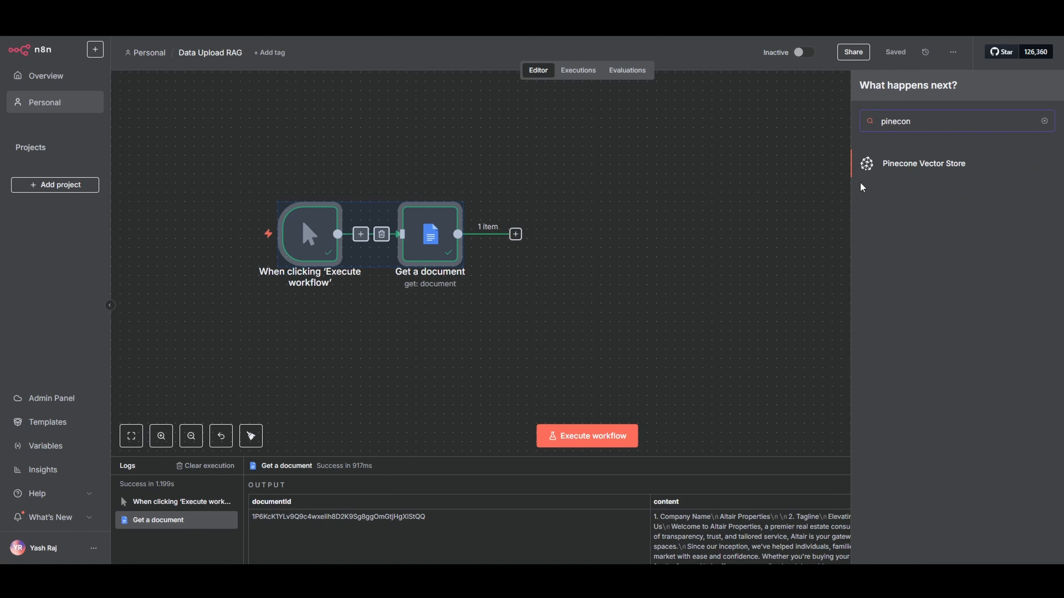
pyautogui.click(907, 168)
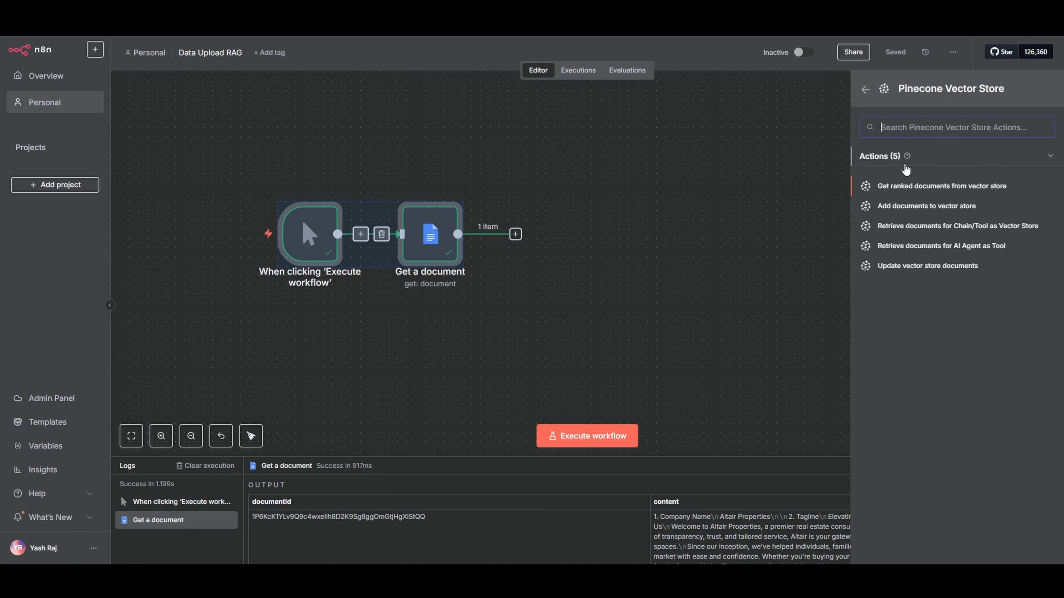
pyautogui.click(907, 206)
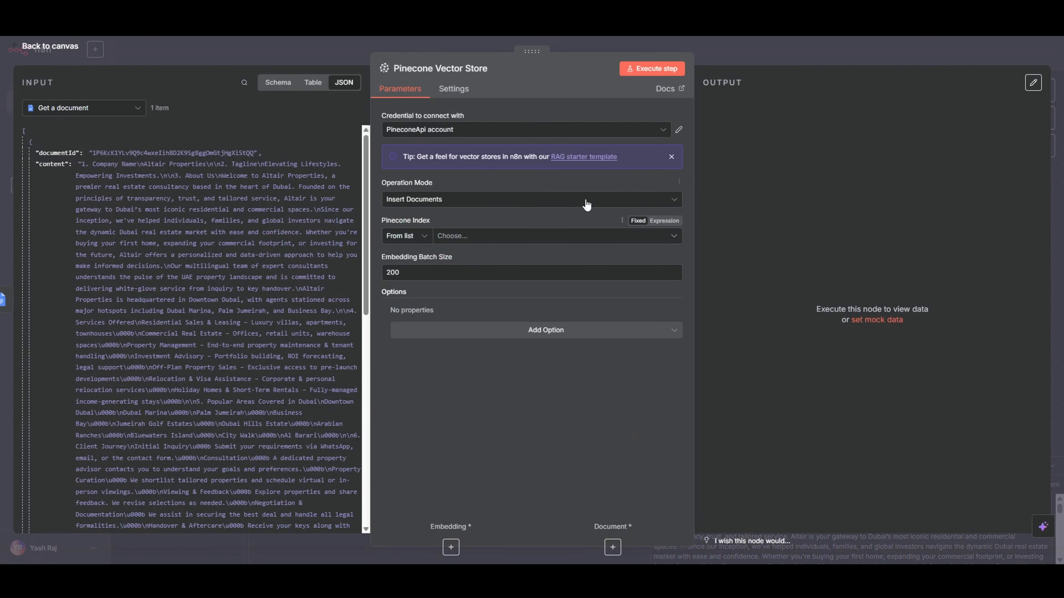
# Create a new Pinecone credential for the vector store node, paste the API key, save it and close the credential window
pyautogui.click(679, 130)
pyautogui.click(824, 106)
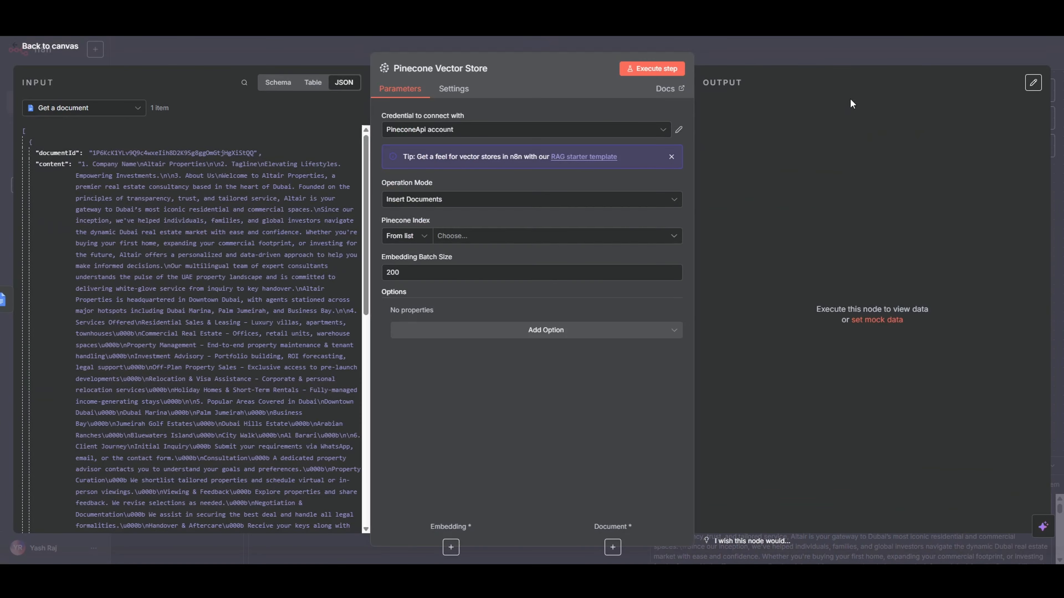
pyautogui.click(583, 133)
pyautogui.click(461, 189)
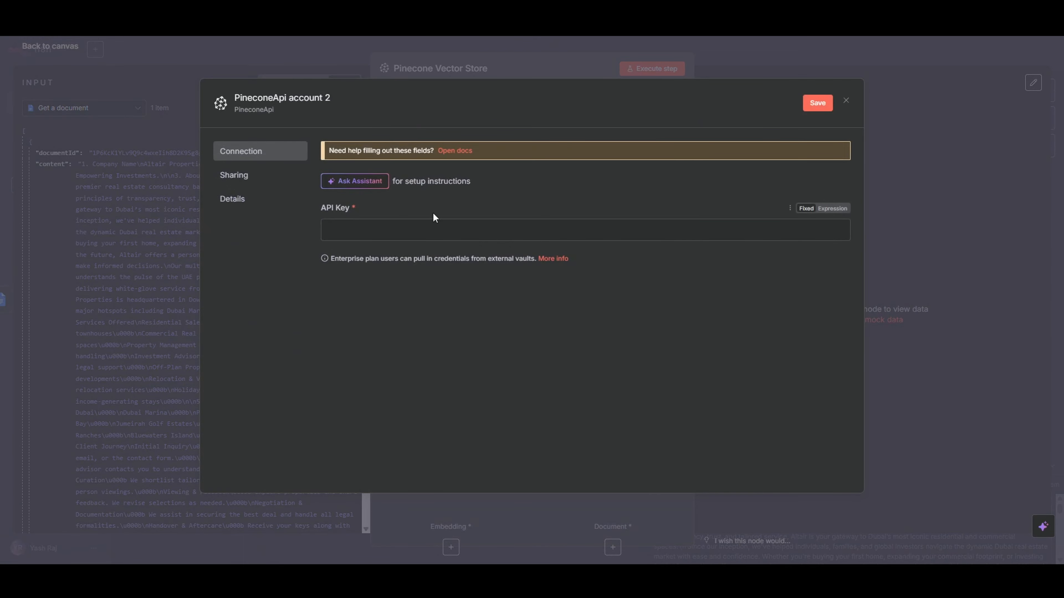
pyautogui.click(365, 230)
pyautogui.hotkey('ctrl', 'v')
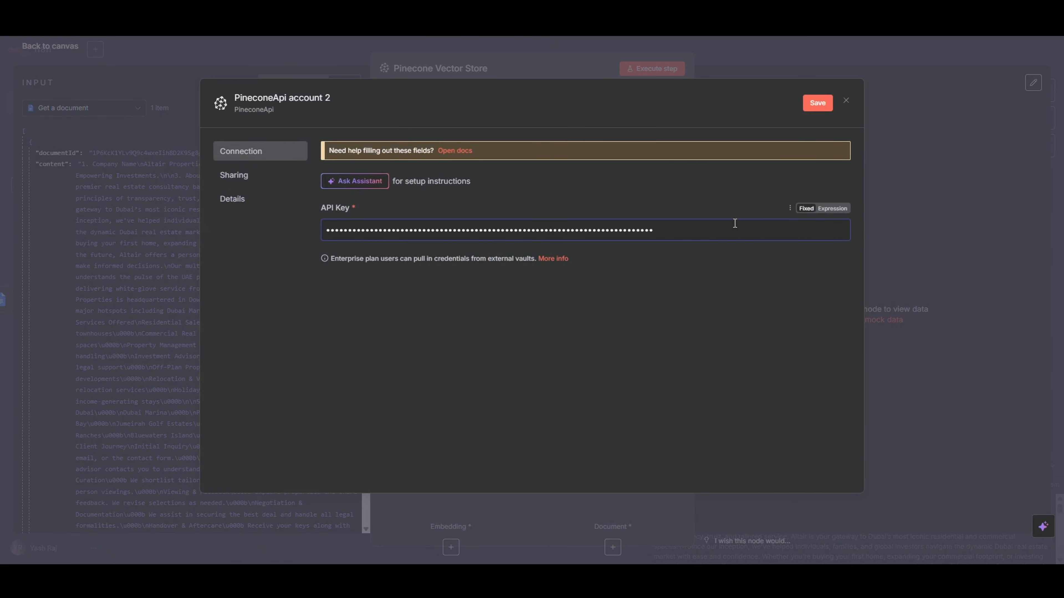
pyautogui.click(815, 104)
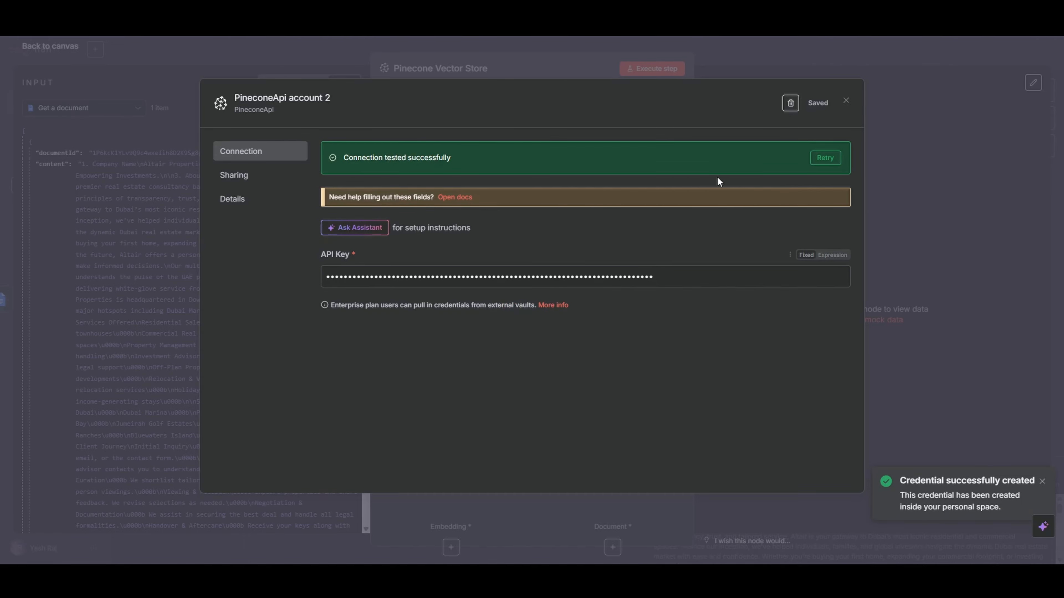
pyautogui.click(727, 69)
# Set the vector store node's Pinecone Index to n8nrag and return to the canvas
pyautogui.click(622, 236)
pyautogui.click(591, 254)
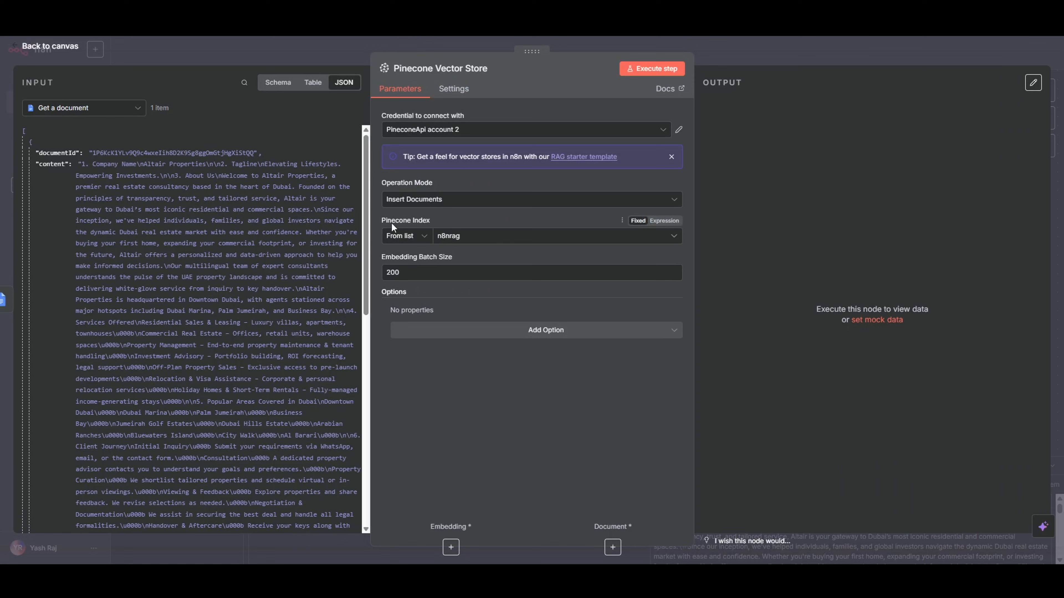
pyautogui.click(455, 239)
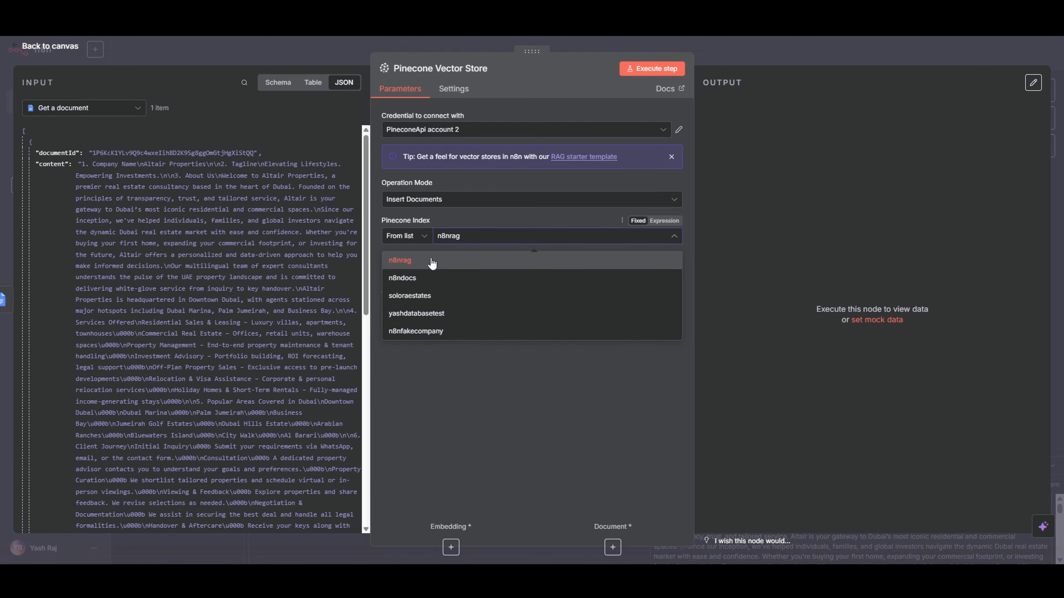
pyautogui.click(432, 262)
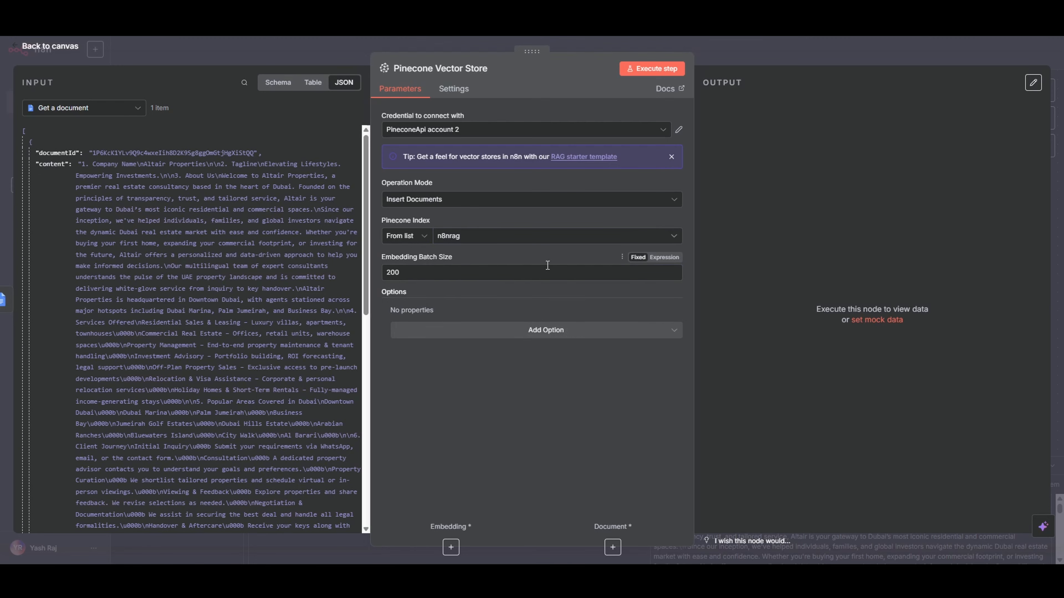
pyautogui.click(727, 52)
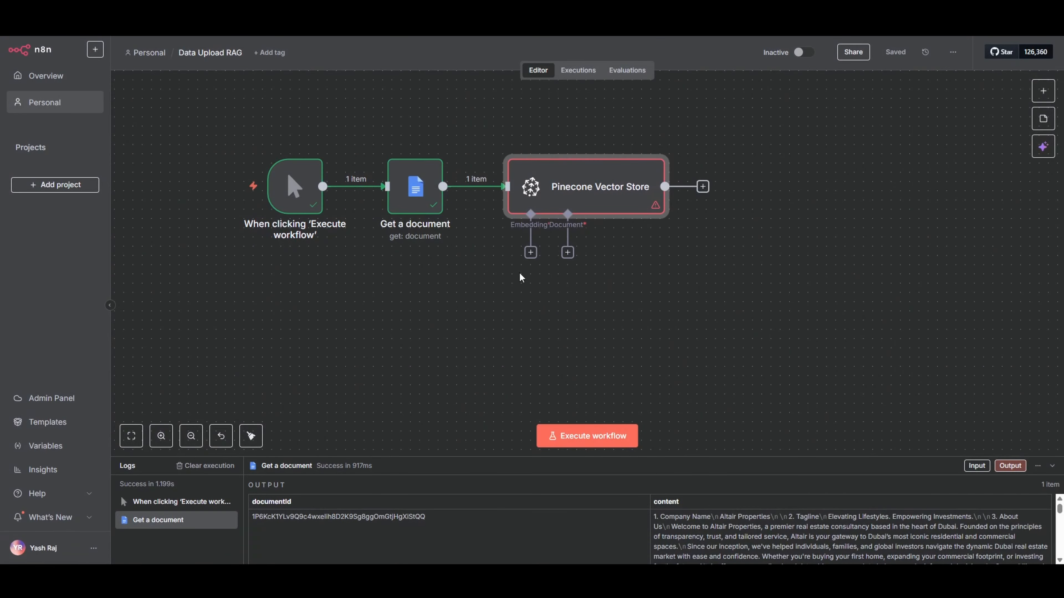
# Attach an Embeddings OpenAI node to the Pinecone Vector Store's embedding connection
pyautogui.click(531, 252)
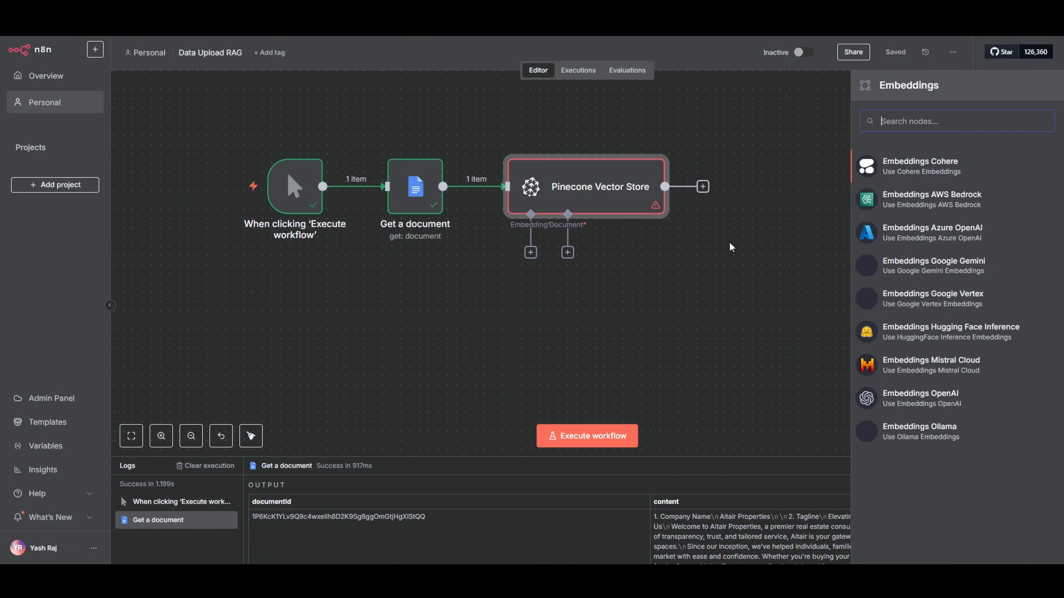
pyautogui.click(910, 402)
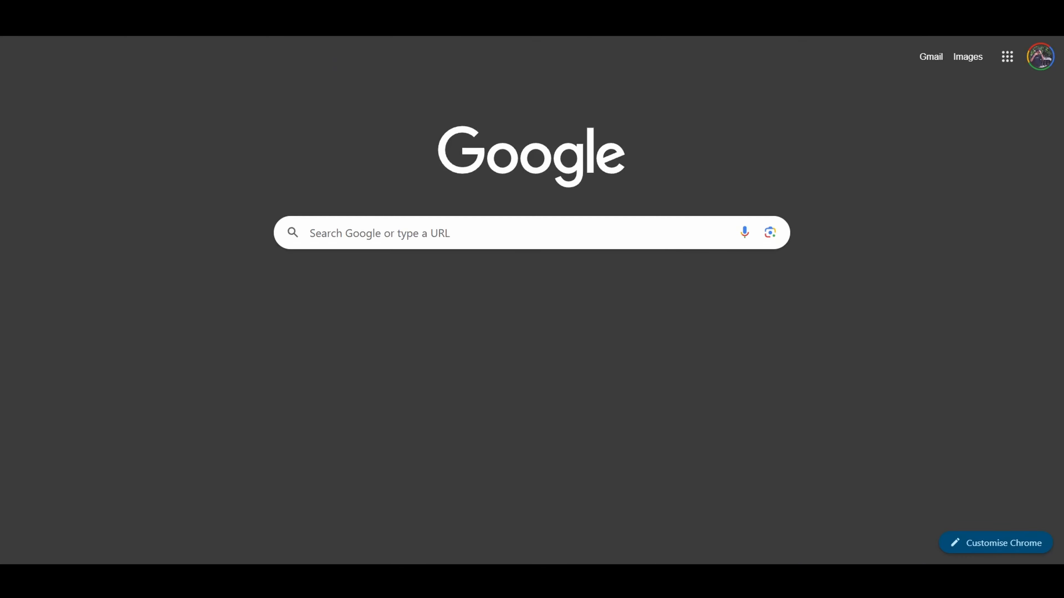
# Search Google for "openai api key" and open the OpenAI platform's API keys page
pyautogui.write('op')
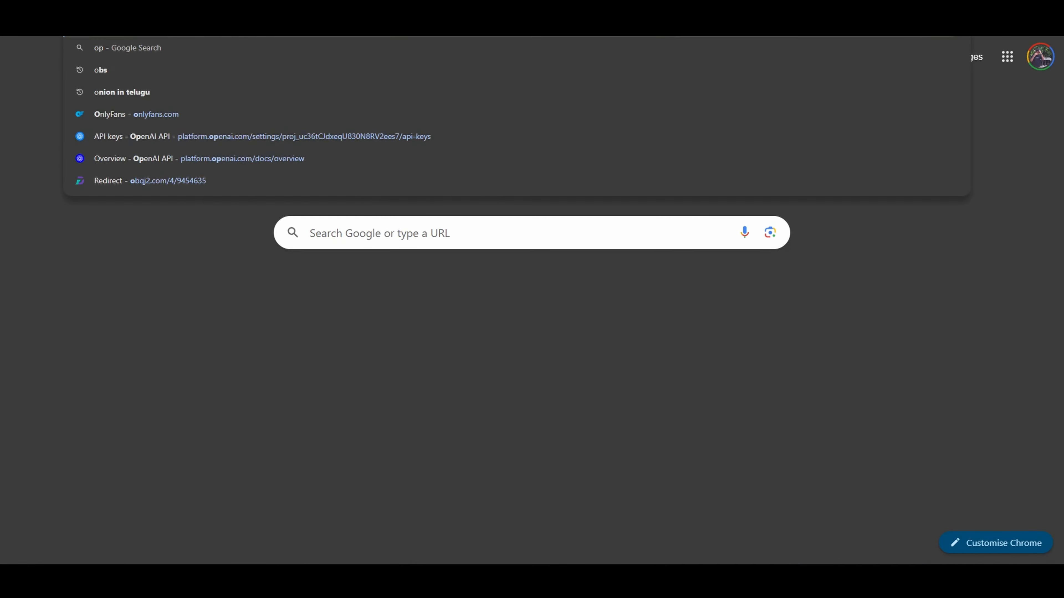
pyautogui.write('enai api ')
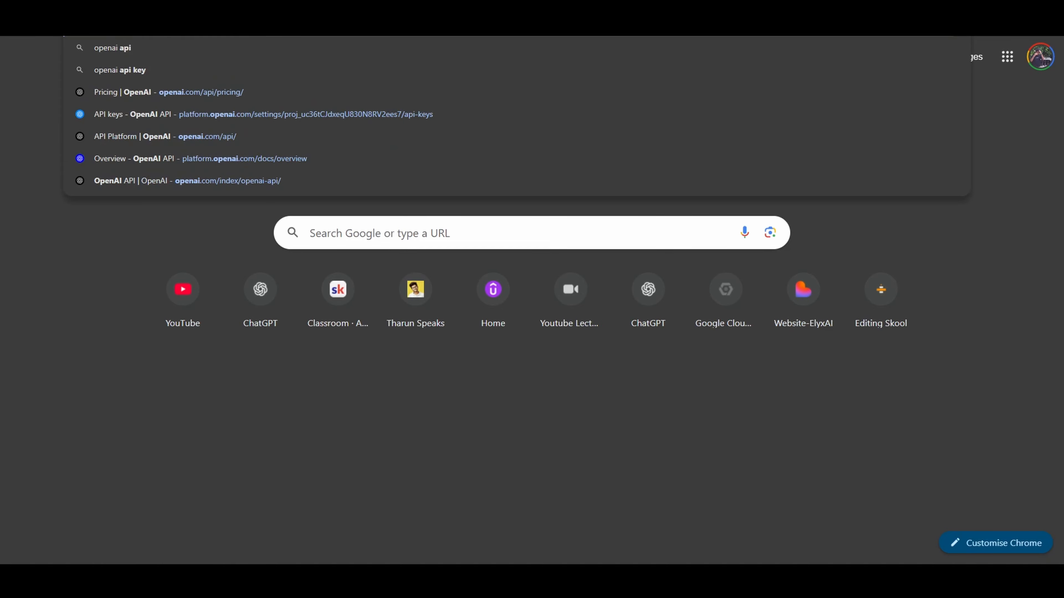
pyautogui.write('key')
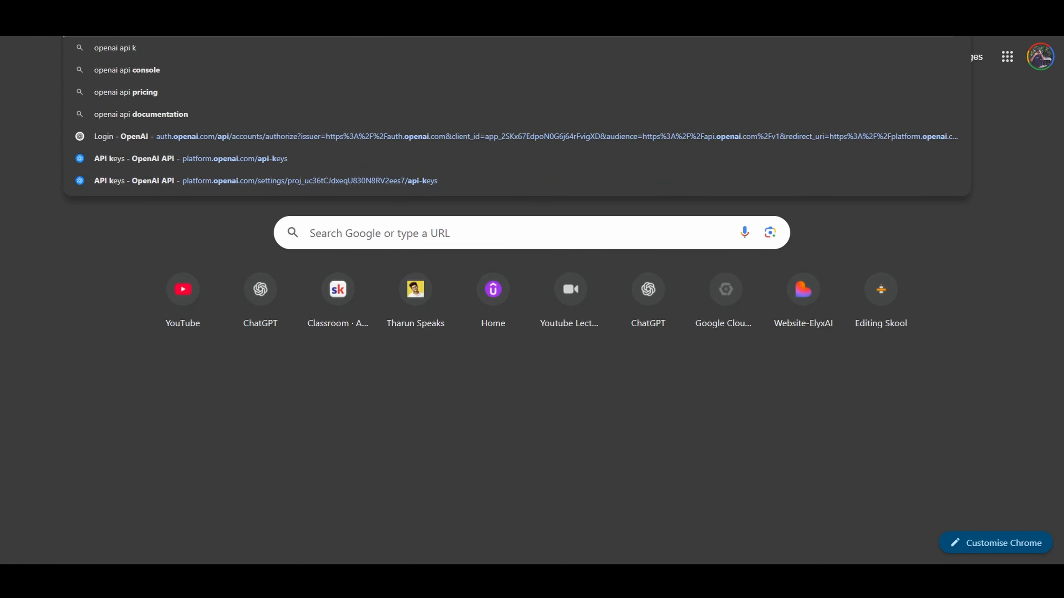
pyautogui.press('Return')
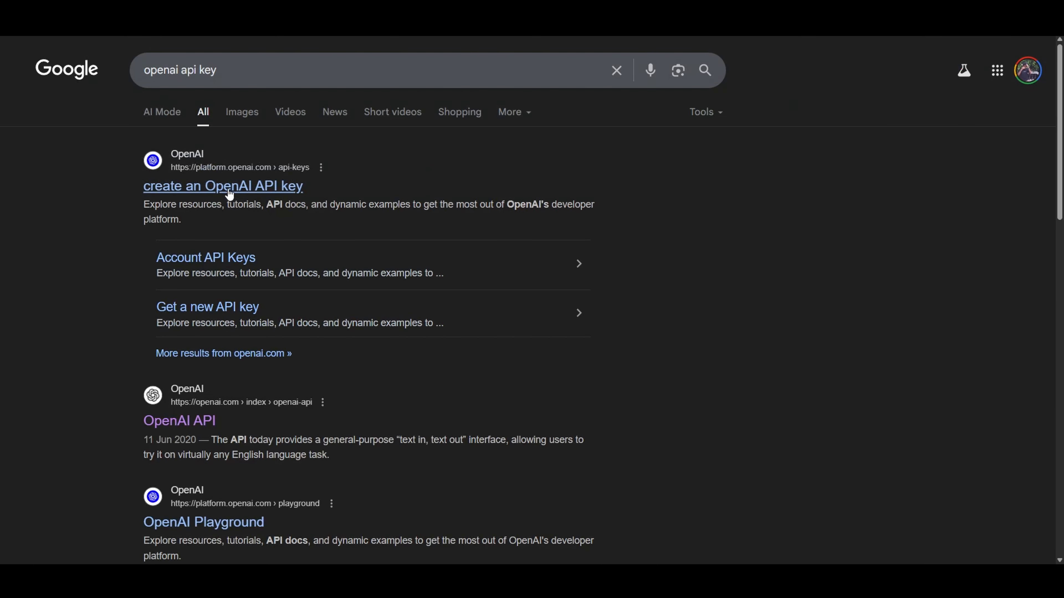
pyautogui.click(271, 159)
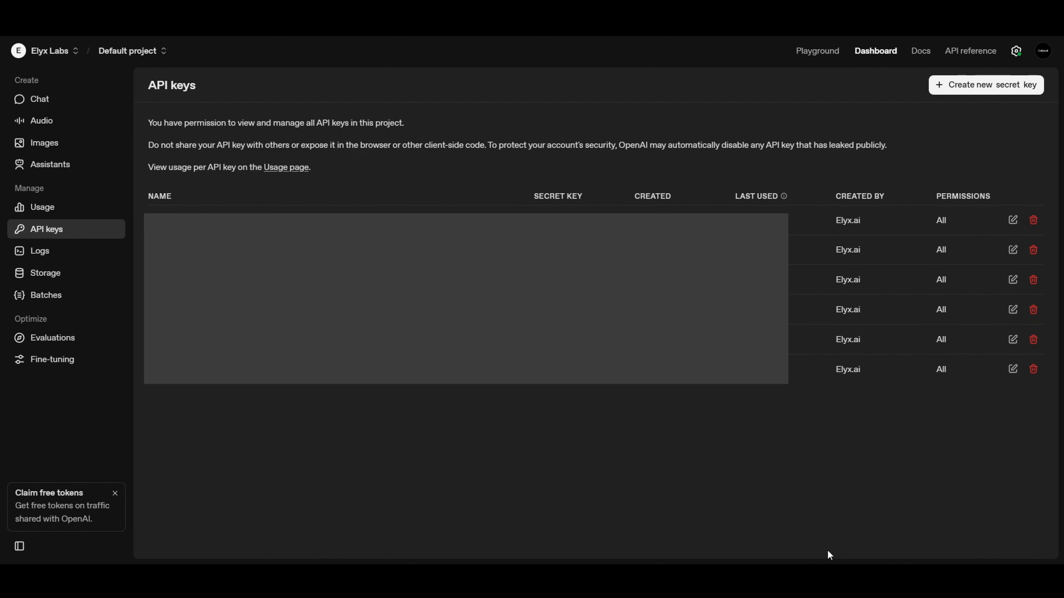
# Create a new OpenAI secret key named n8n in the Default project with all permissions and copy it
pyautogui.click(955, 90)
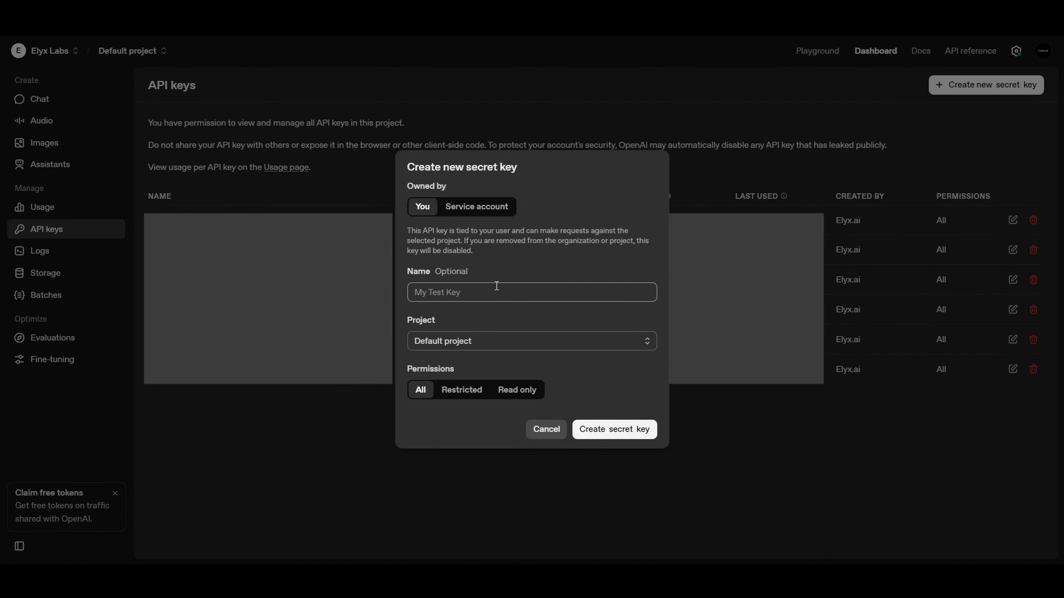
pyautogui.write('n8nrag')
pyautogui.click(614, 435)
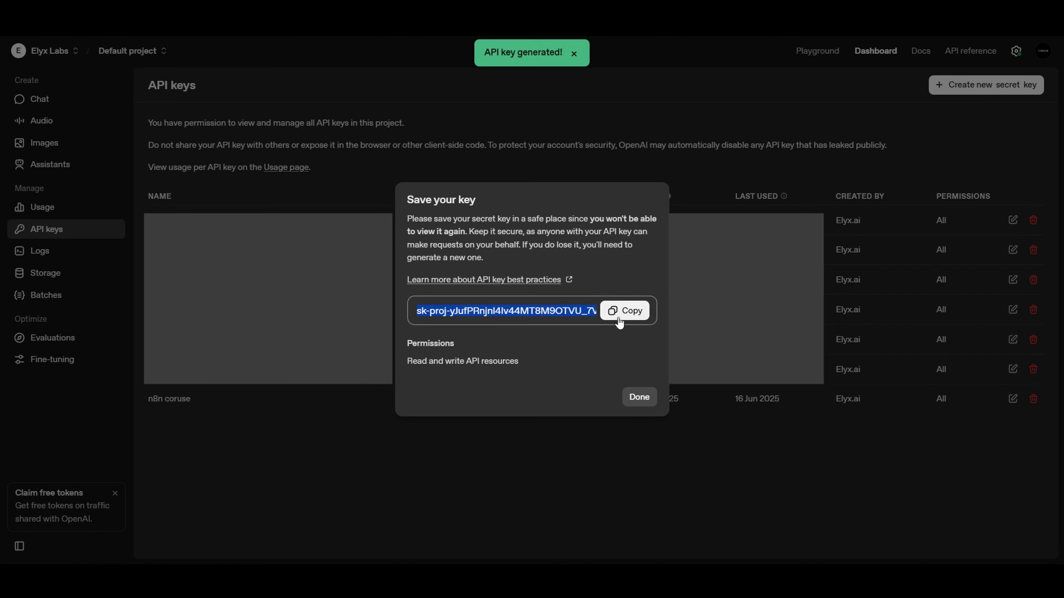
pyautogui.click(620, 312)
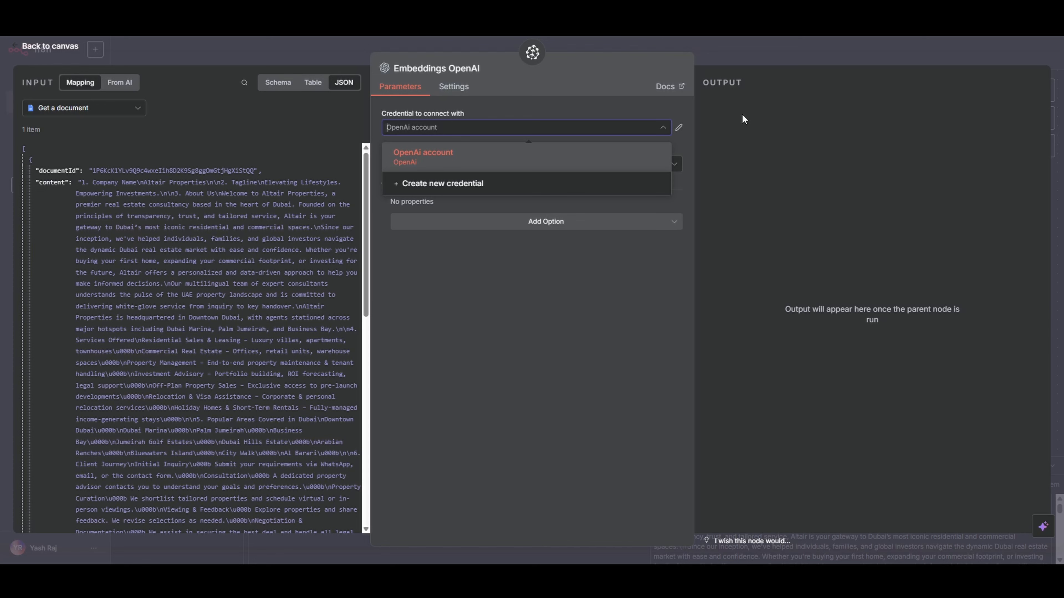
# Create a new OpenAI credential for the Embeddings OpenAI node in n8n, paste the API key and save it
pyautogui.click(443, 184)
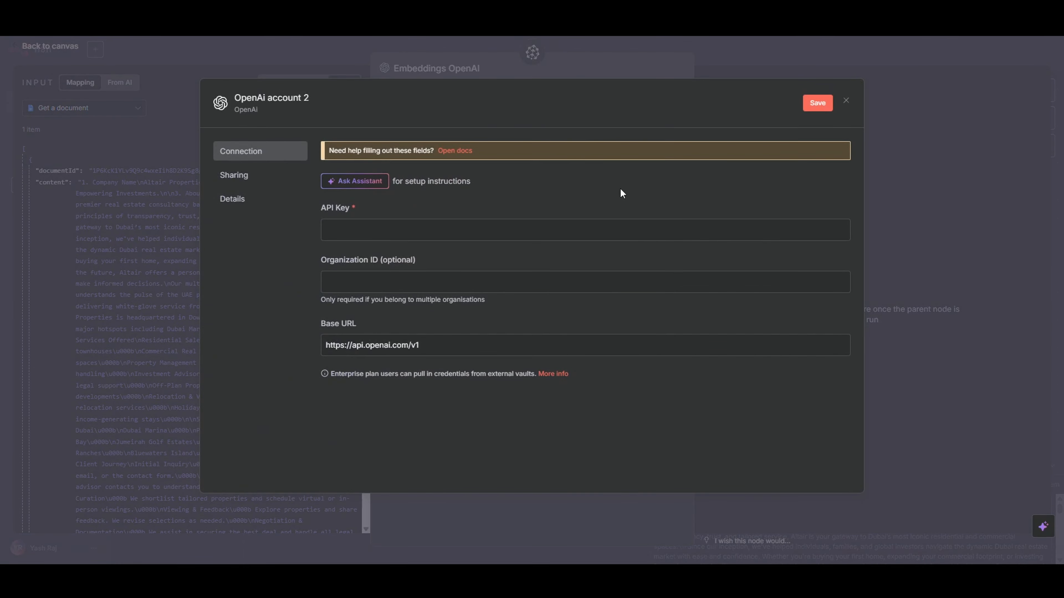
pyautogui.click(386, 220)
pyautogui.hotkey('ctrl', 'v')
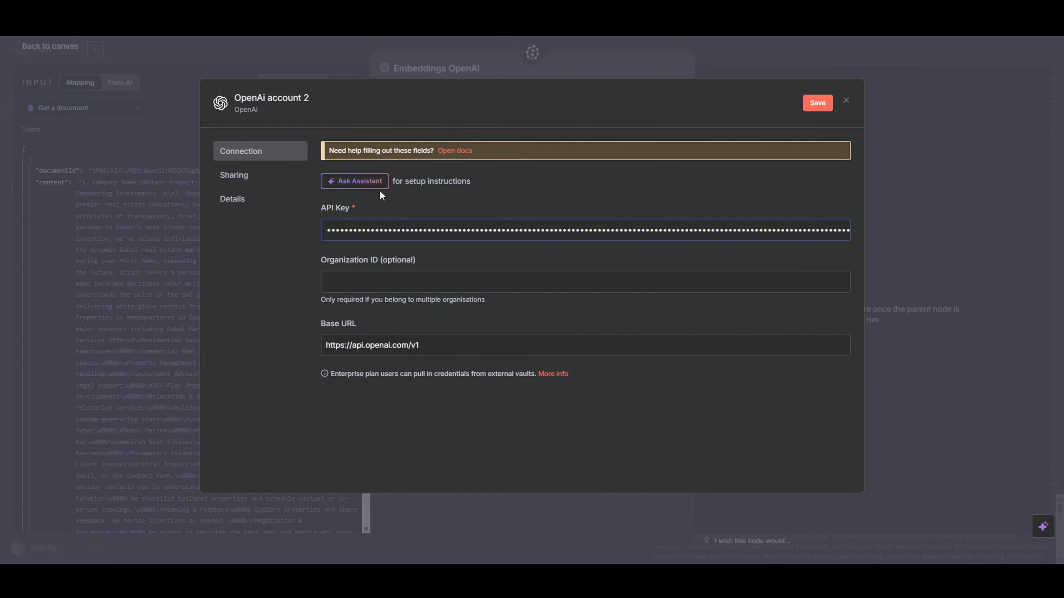
pyautogui.moveTo(322, 210); pyautogui.dragTo(470, 202)
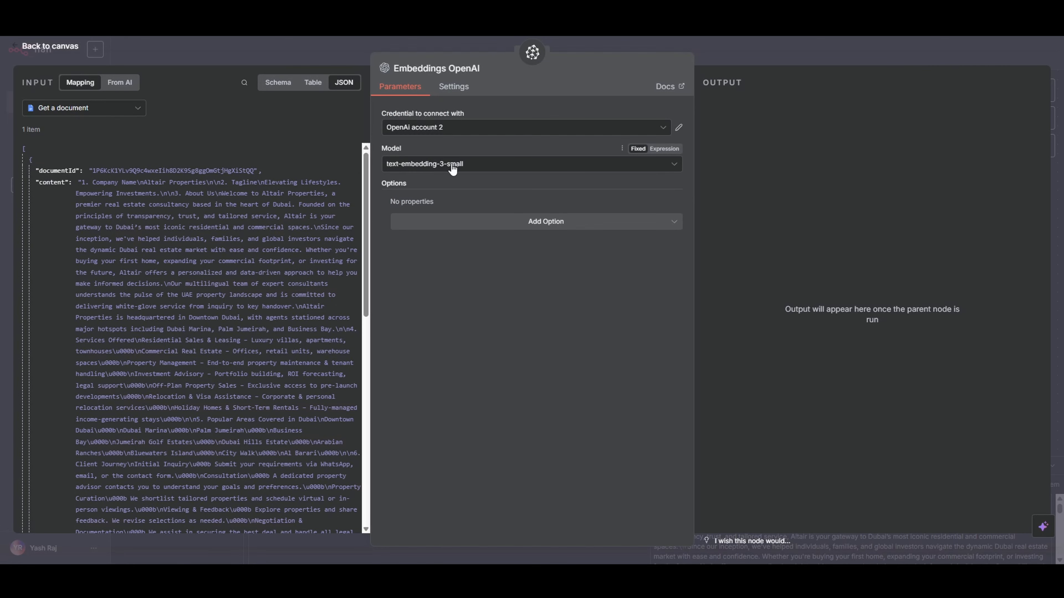
# Select the text-embedding-3-small model for the embeddings node, return to the canvas and place the node below the Get a document node
pyautogui.click(464, 165)
pyautogui.click(473, 211)
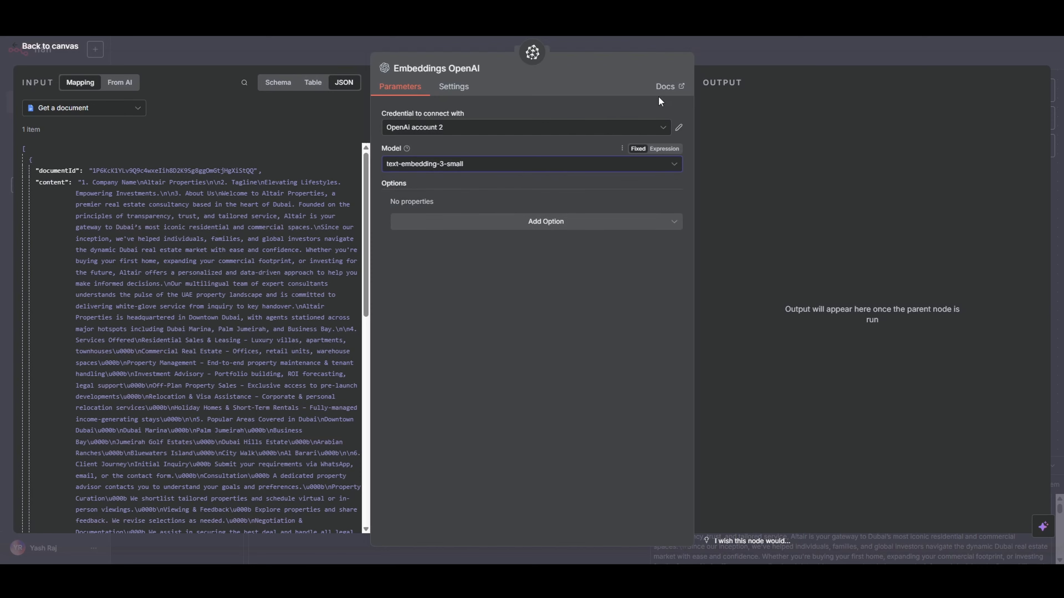
pyautogui.click(766, 55)
pyautogui.moveTo(540, 305); pyautogui.dragTo(438, 314)
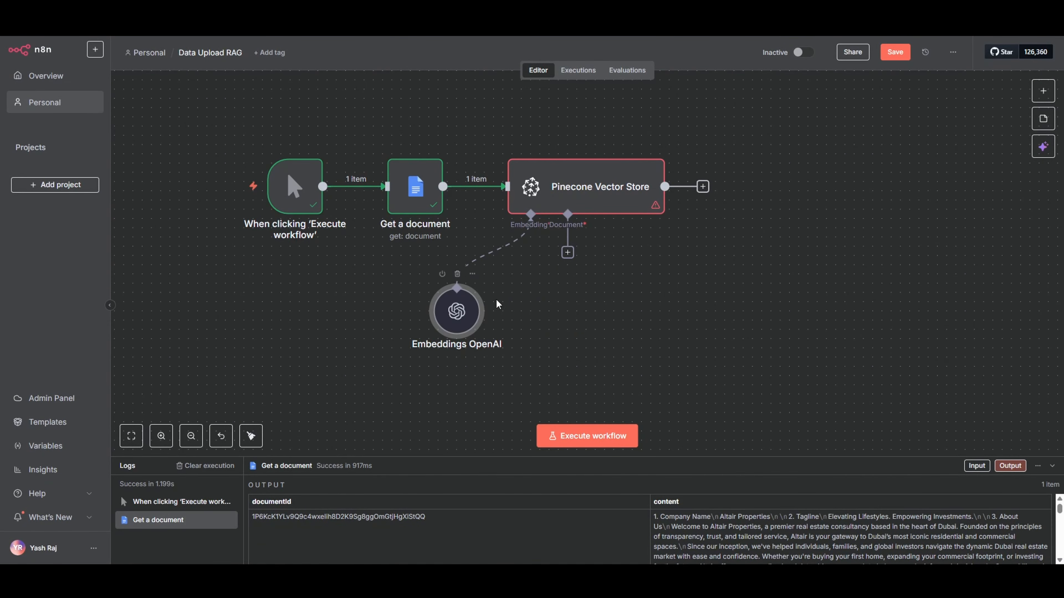
pyautogui.click(623, 286)
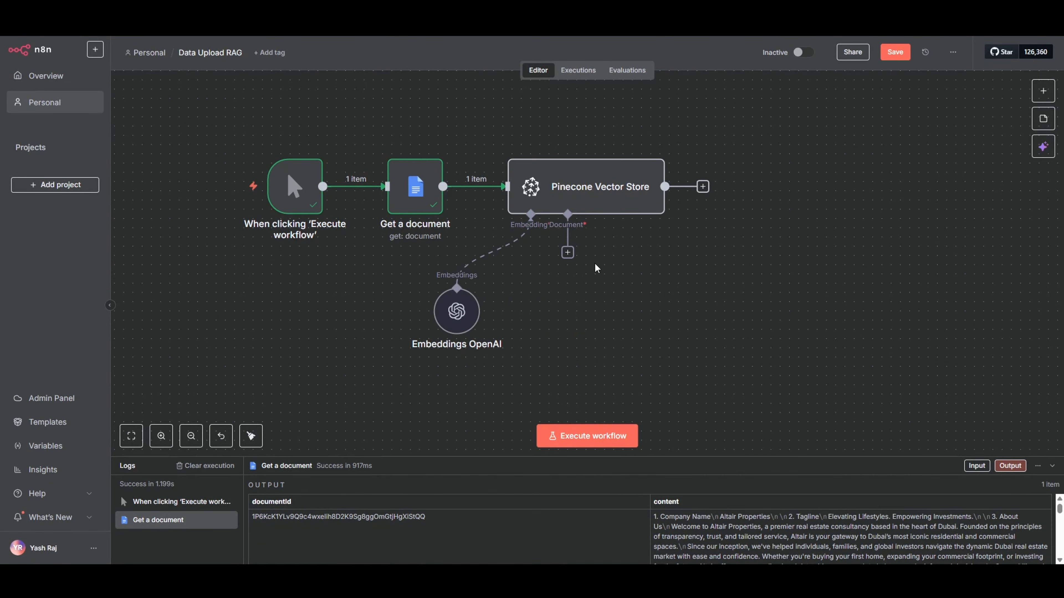
# Attach a Default Data Loader to the Pinecone Vector Store's document connection and move both sub-nodes lower on the canvas
pyautogui.click(568, 253)
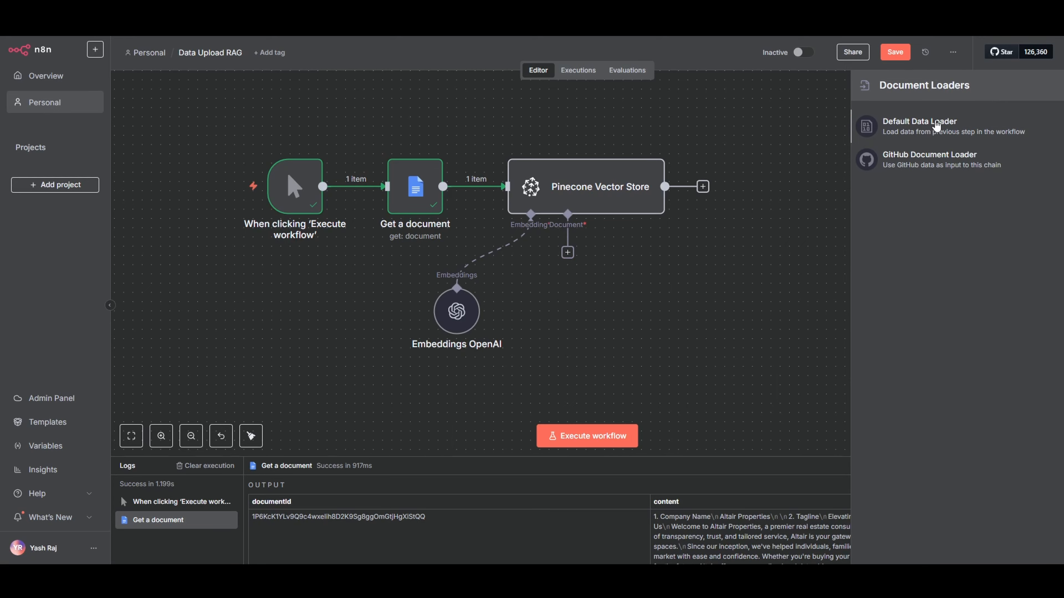
pyautogui.click(939, 127)
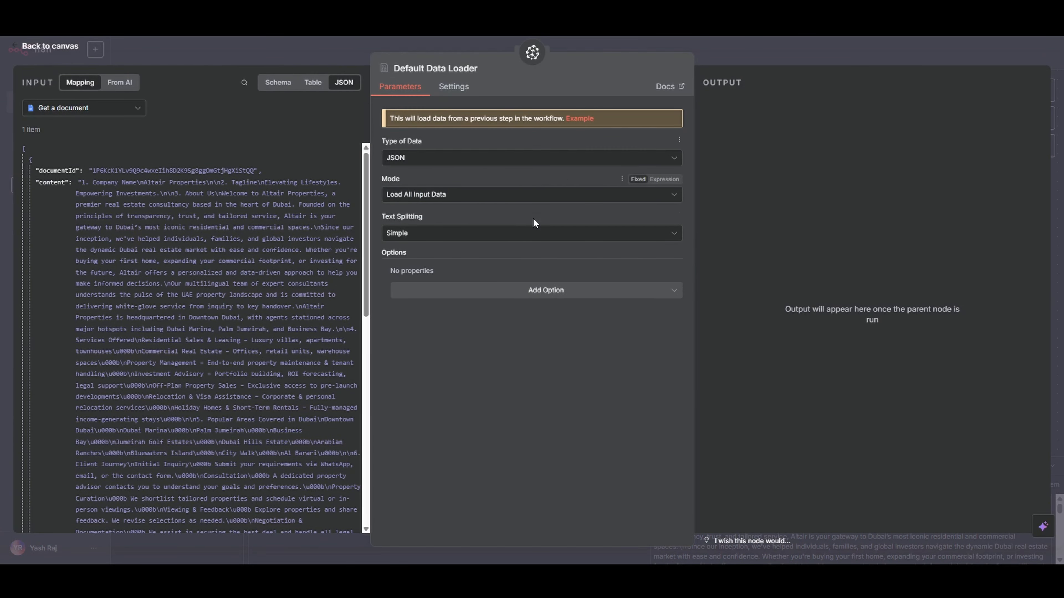
pyautogui.click(772, 54)
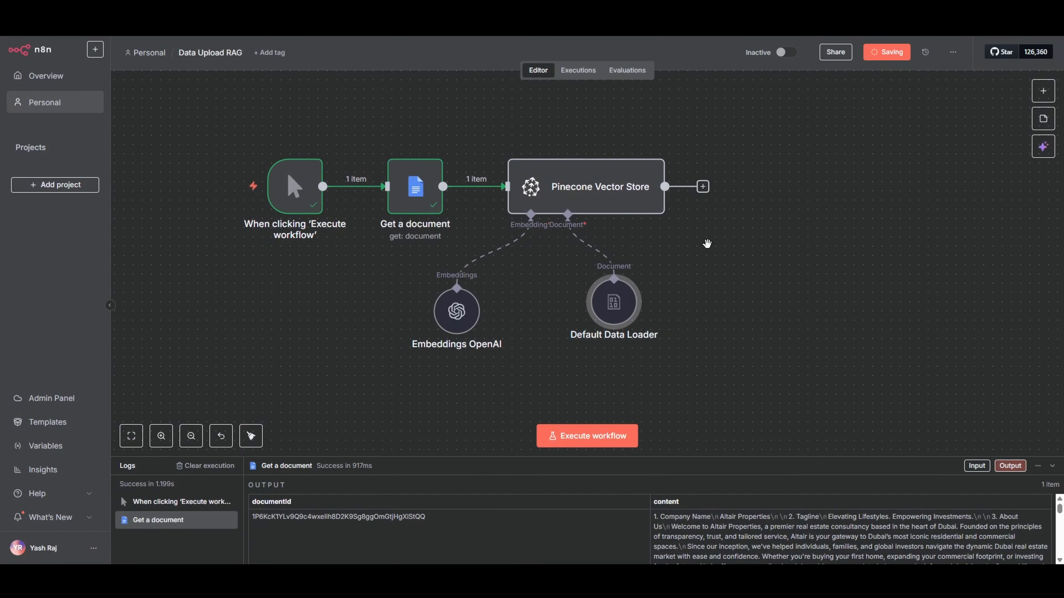
pyautogui.moveTo(470, 320); pyautogui.dragTo(469, 337)
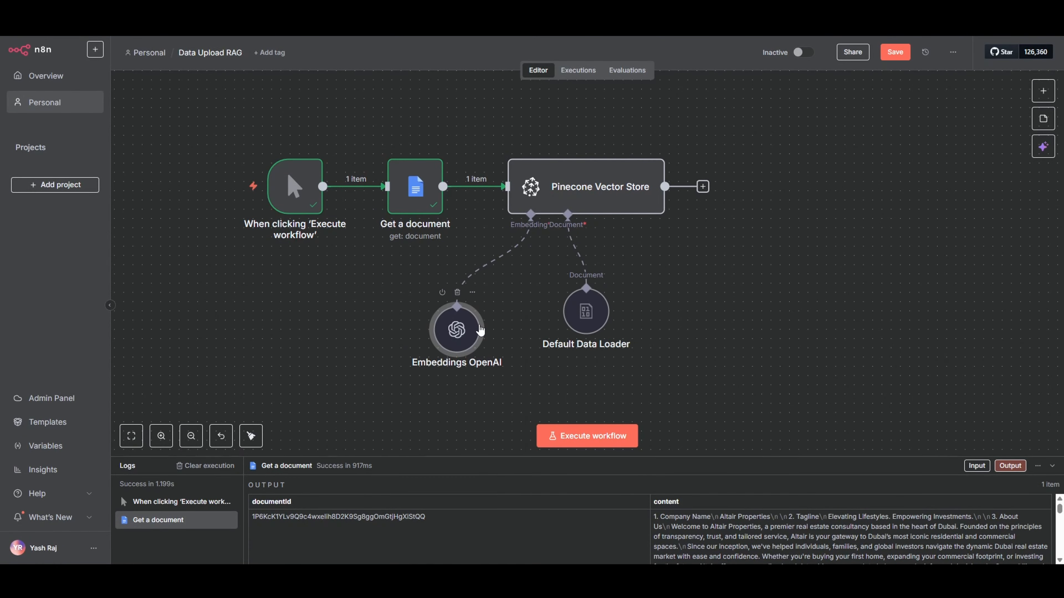
pyautogui.moveTo(588, 314); pyautogui.dragTo(588, 342)
# Save the Data Upload RAG workflow and execute the Pinecone Vector Store node
pyautogui.hotkey('ctrl', 's')
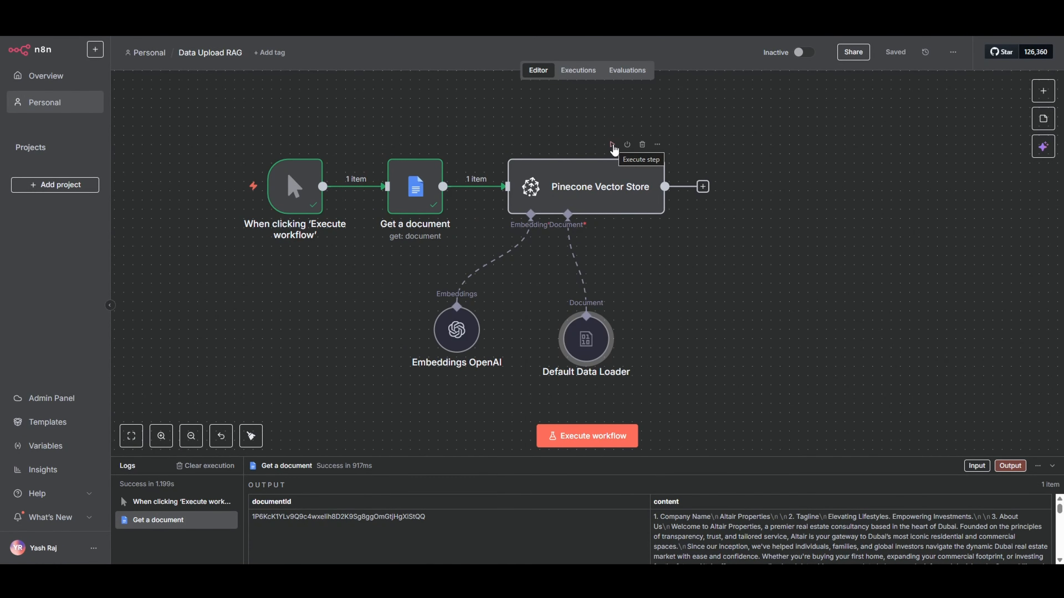
pyautogui.click(612, 145)
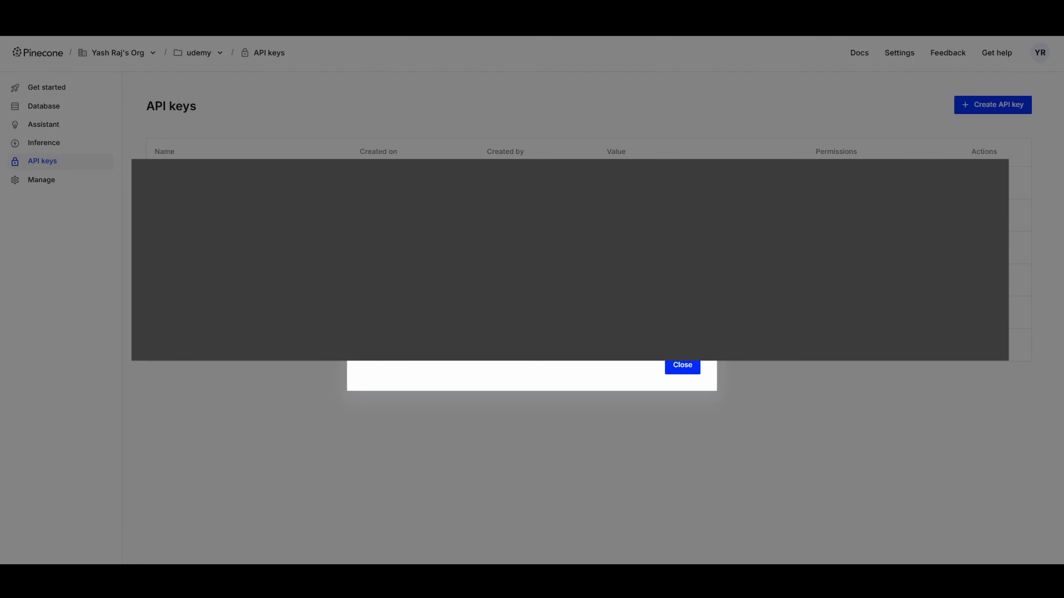
# Switch to Pinecone, dismiss the API key window, open the n8nrag index and examine its record count and stored records
pyautogui.click(683, 367)
pyautogui.click(49, 108)
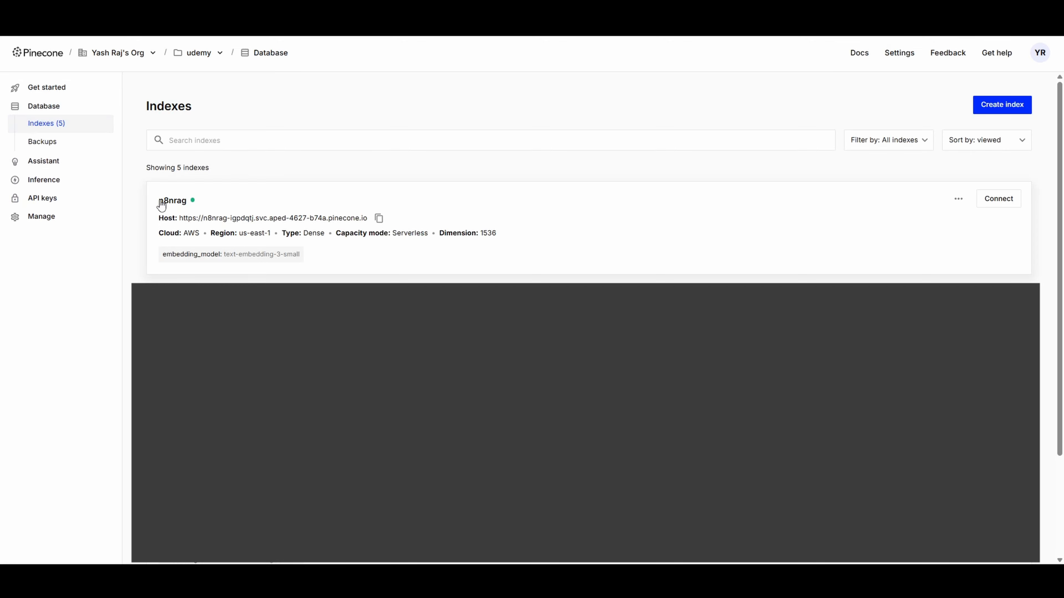
pyautogui.click(286, 201)
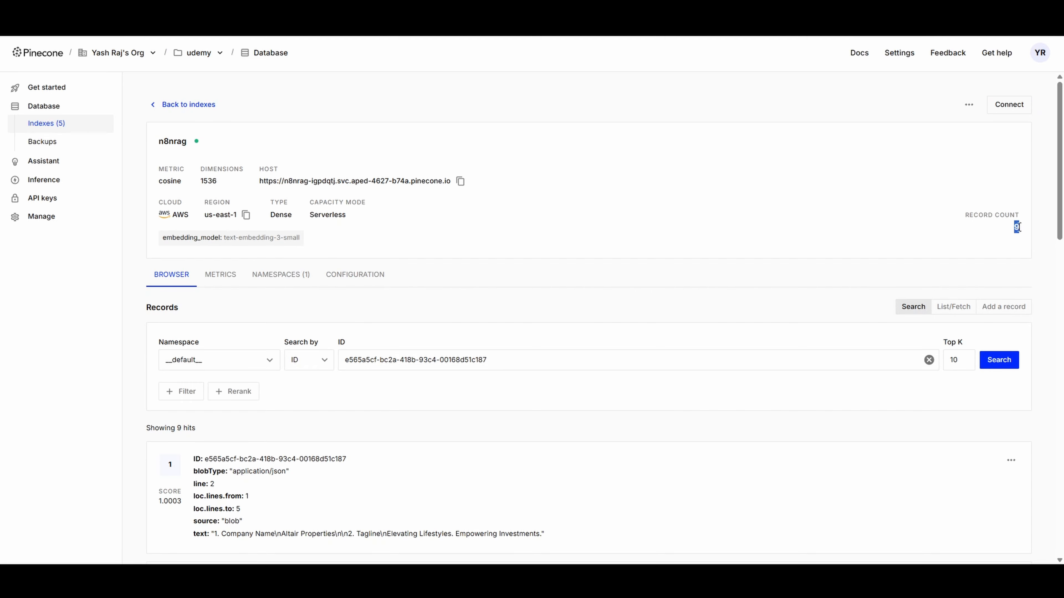
pyautogui.scroll(-10, 490, 286)
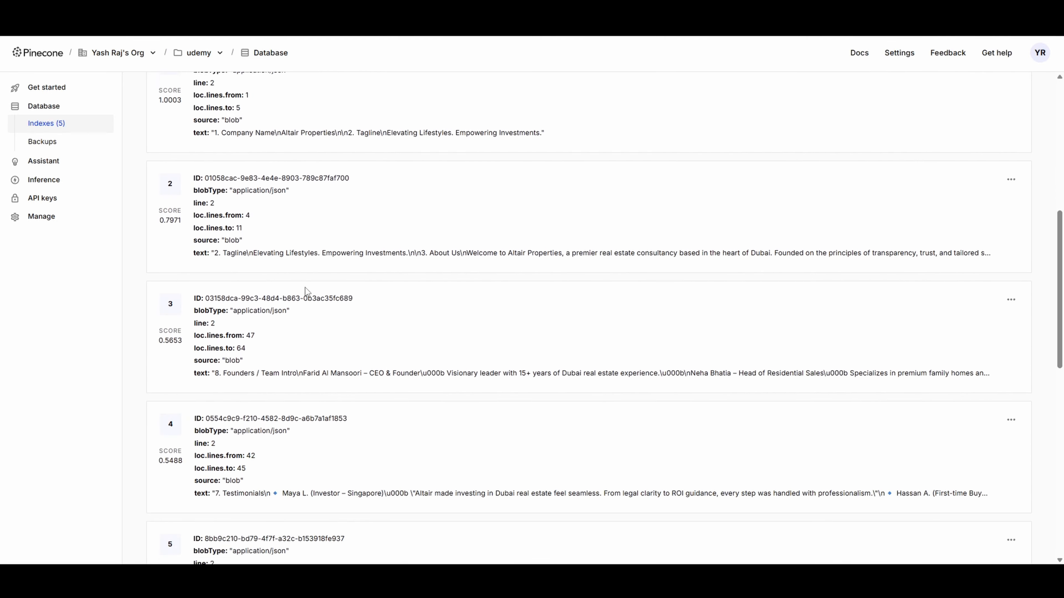
pyautogui.scroll(-9, 305, 291)
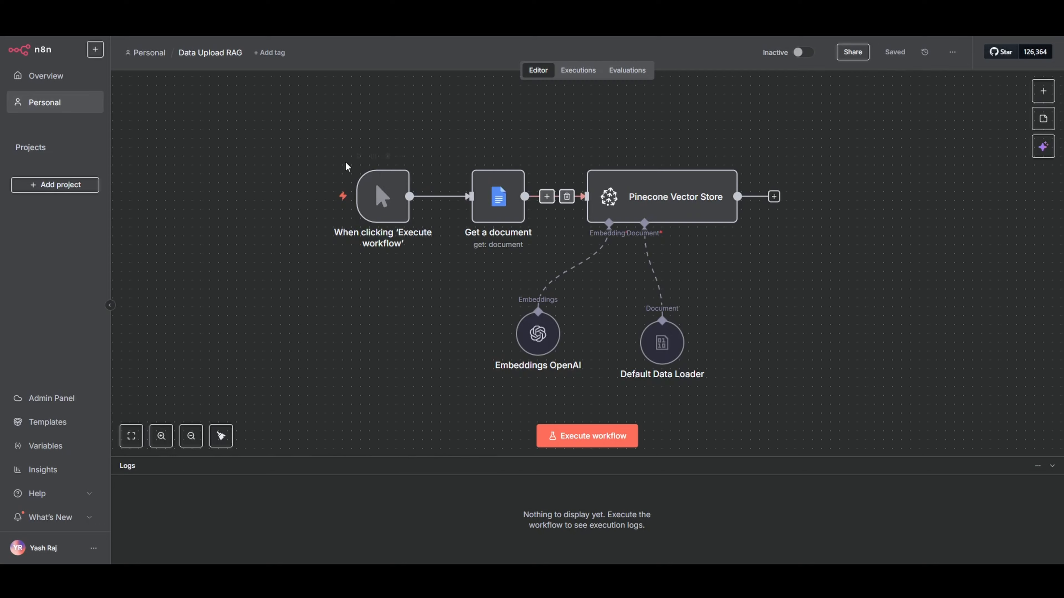
pyautogui.moveTo(345, 161); pyautogui.dragTo(769, 389)
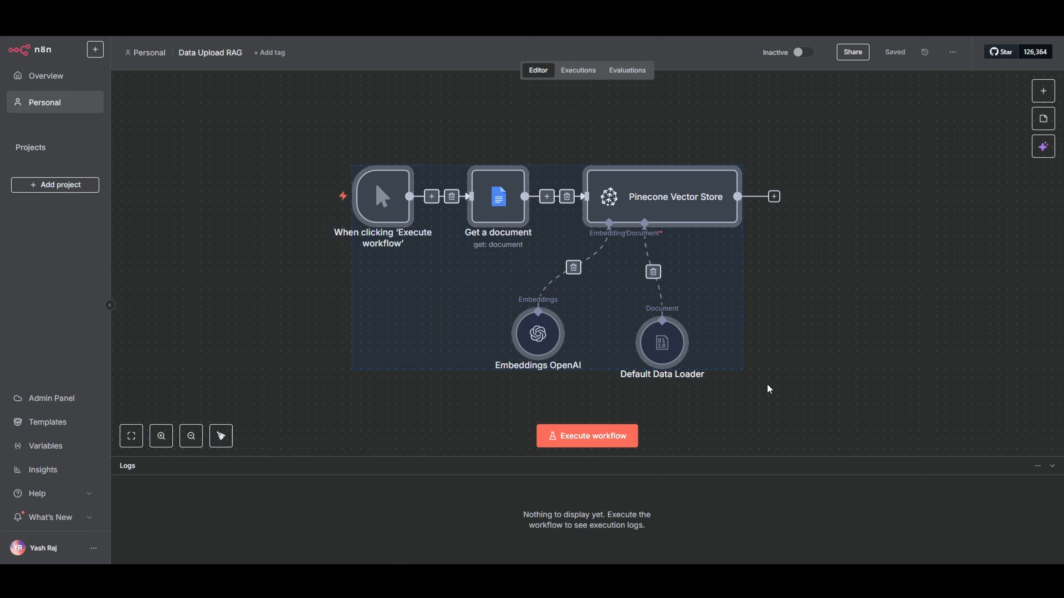
pyautogui.click(186, 250)
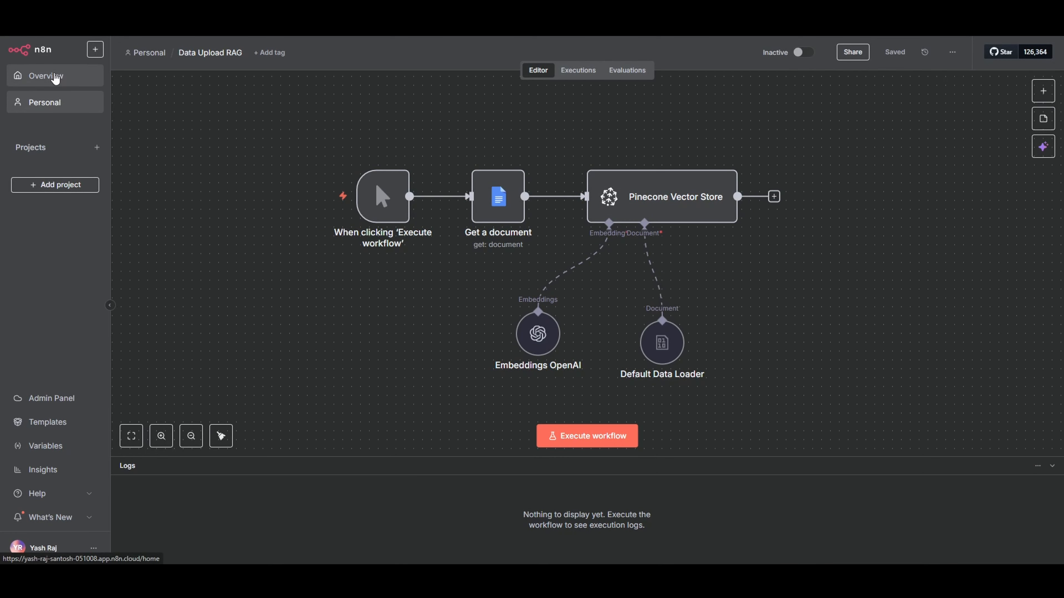
# Create a new n8n workflow from the overview and name it RAG youtube
pyautogui.click(56, 79)
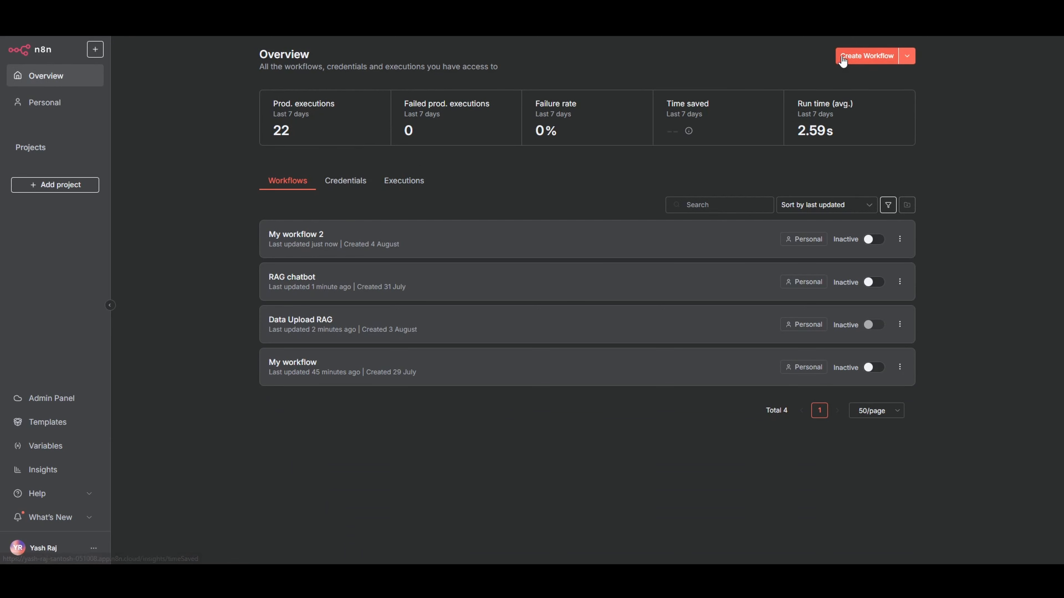
pyautogui.click(842, 62)
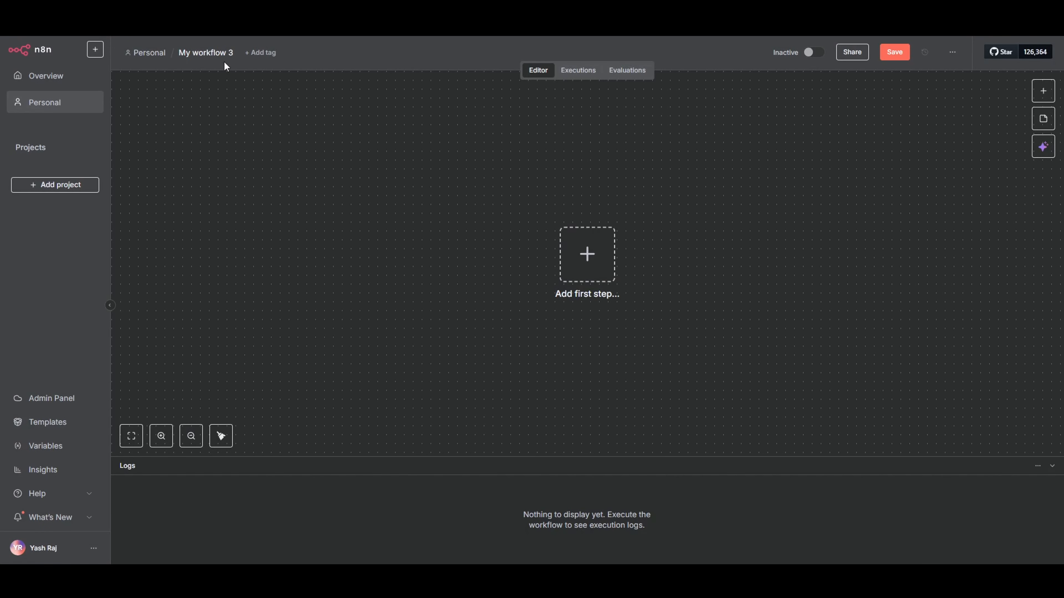
pyautogui.click(205, 59)
pyautogui.press('BackSpace')
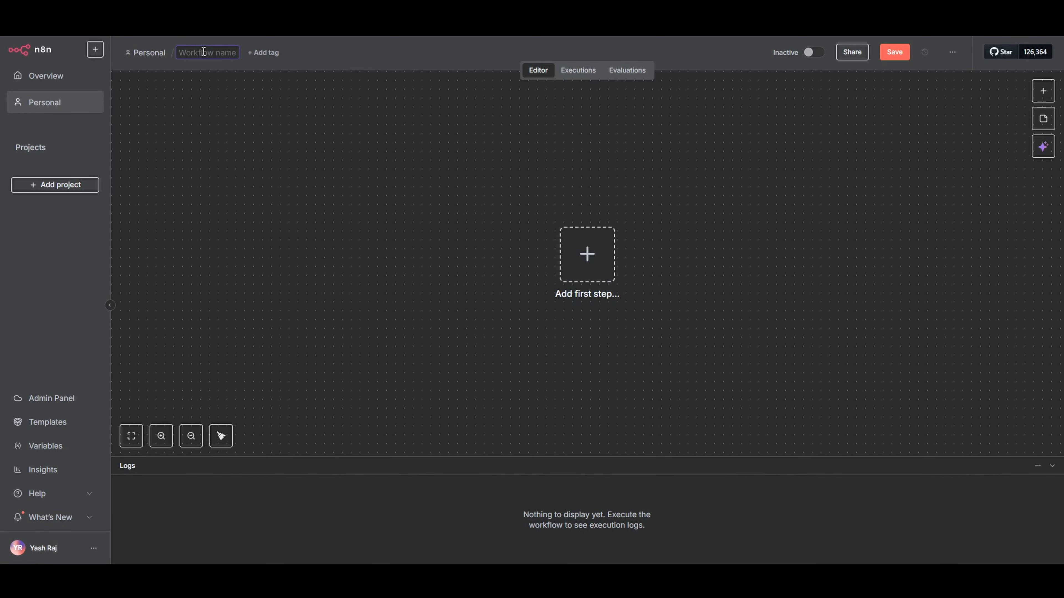
pyautogui.write('RAG youtube')
pyautogui.press('Return')
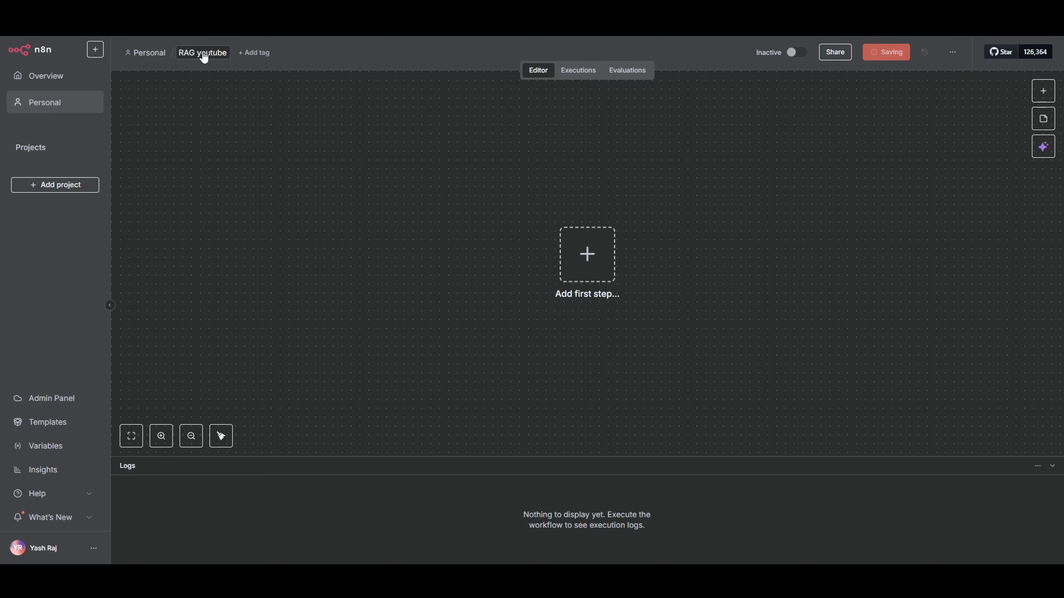
# Add an On chat message trigger as the workflow's first step, return to the canvas and save
pyautogui.moveTo(748, 224); pyautogui.dragTo(714, 218)
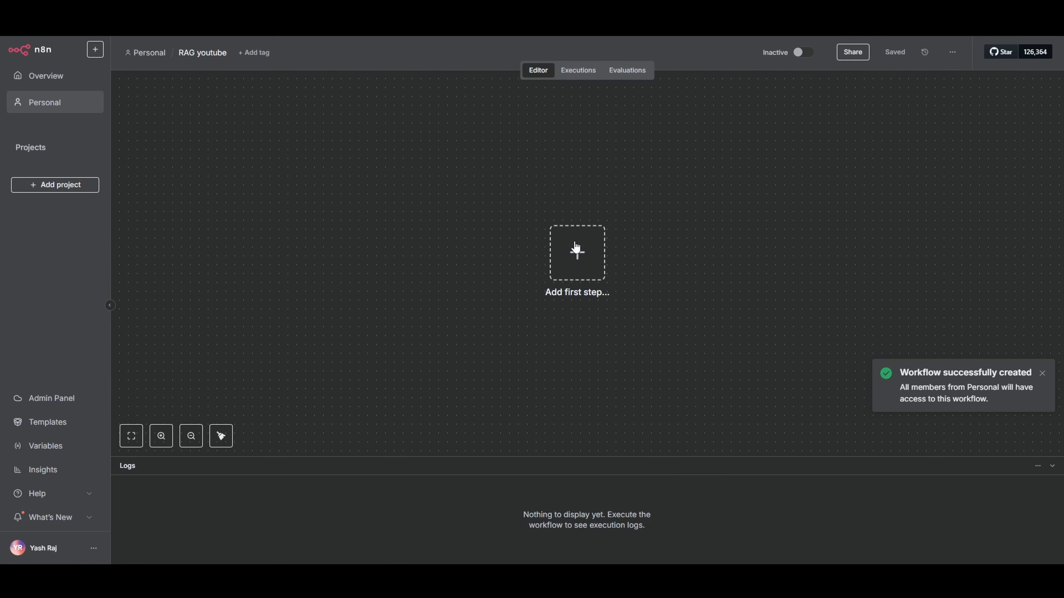
pyautogui.click(576, 250)
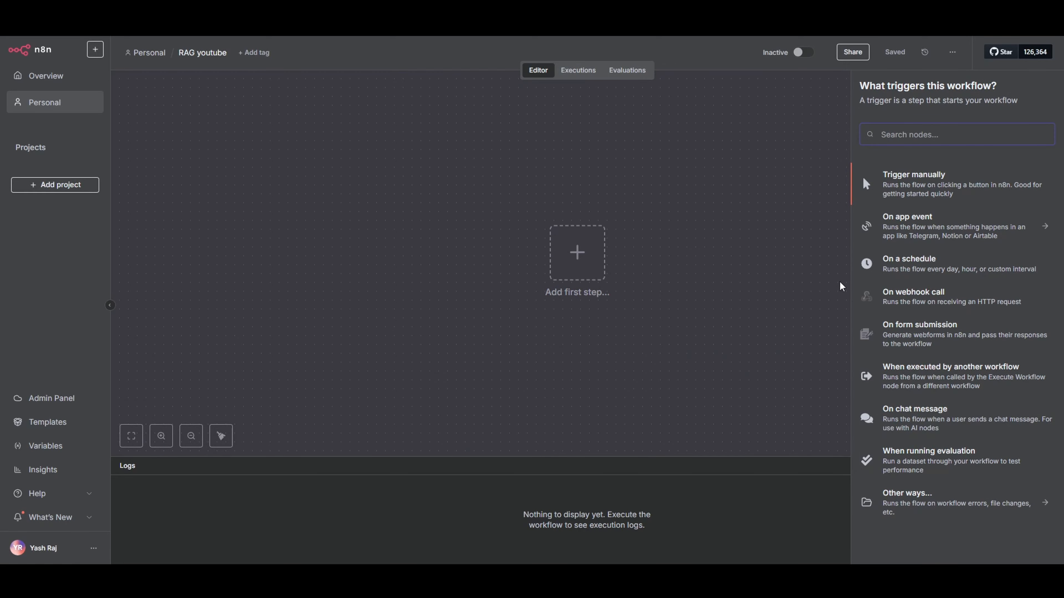
pyautogui.click(863, 414)
pyautogui.click(696, 58)
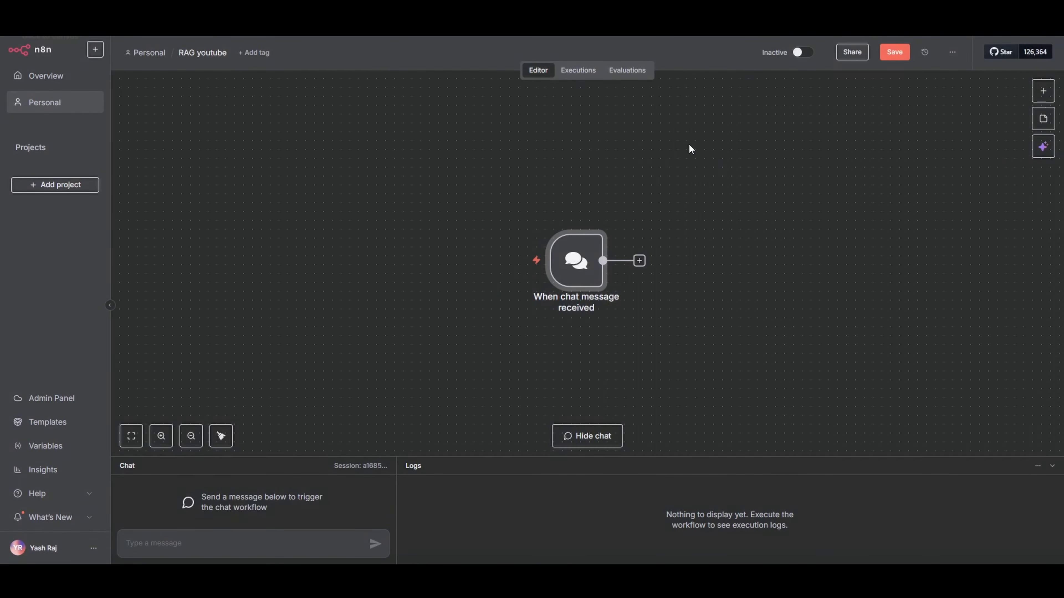
pyautogui.hotkey('ctrl', 's')
# Add an AI Agent node after the chat message trigger
pyautogui.moveTo(733, 252); pyautogui.dragTo(490, 218)
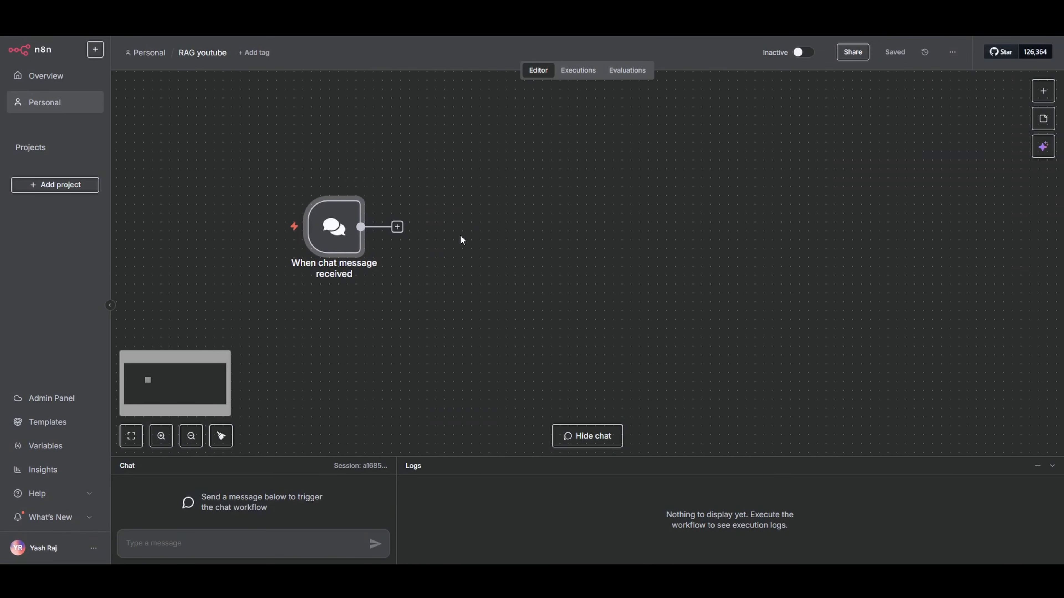
pyautogui.click(397, 226)
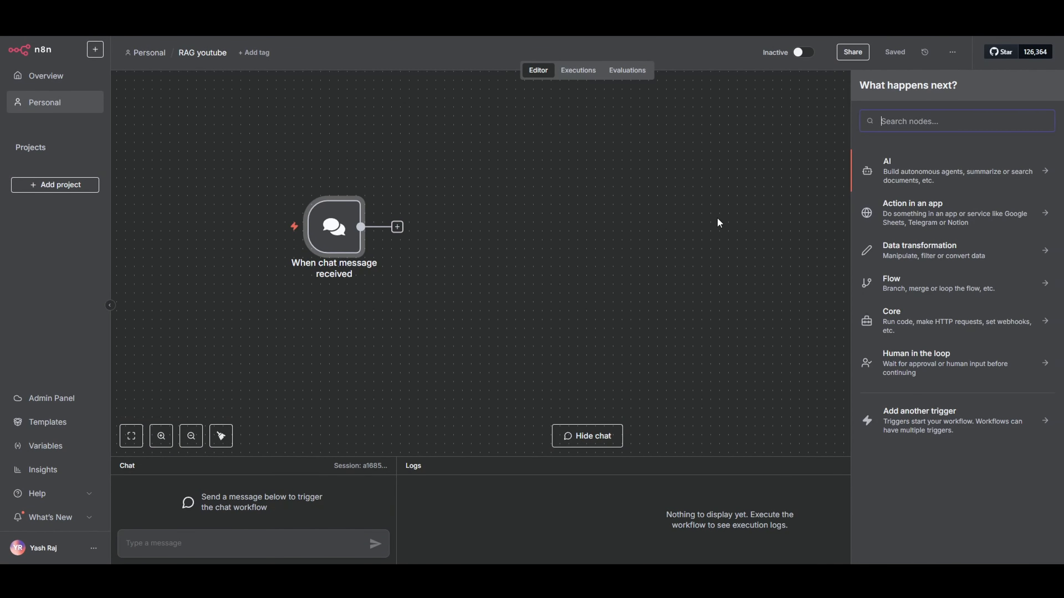
pyautogui.click(902, 173)
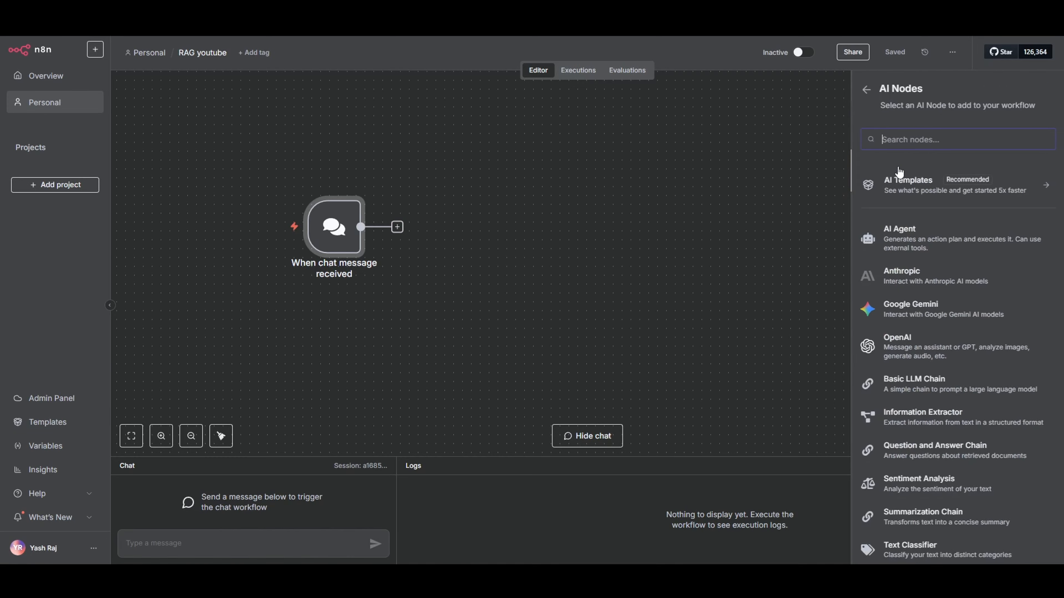
pyautogui.click(879, 234)
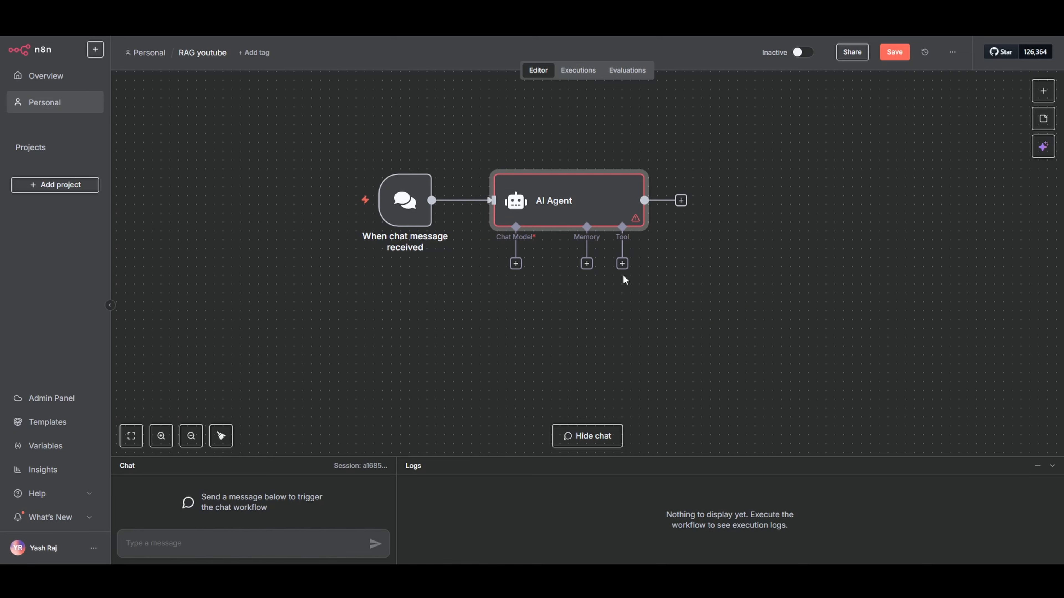
# Attach an OpenAI Chat Model using gpt-4o to the AI Agent and place it below the chat trigger
pyautogui.scroll(-2, 624, 268)
pyautogui.click(523, 220)
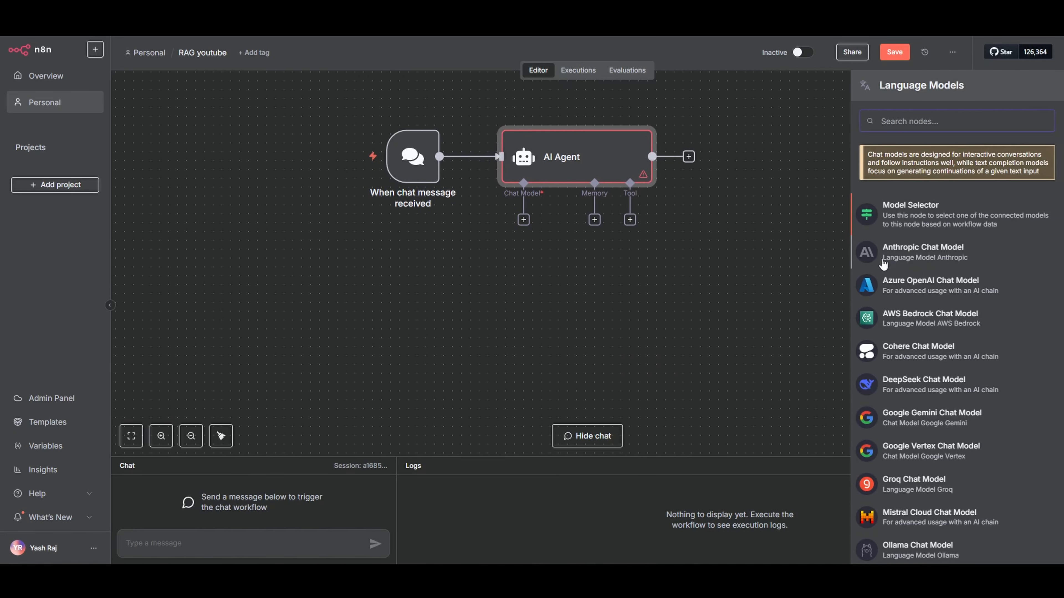
pyautogui.scroll(-3, 896, 293)
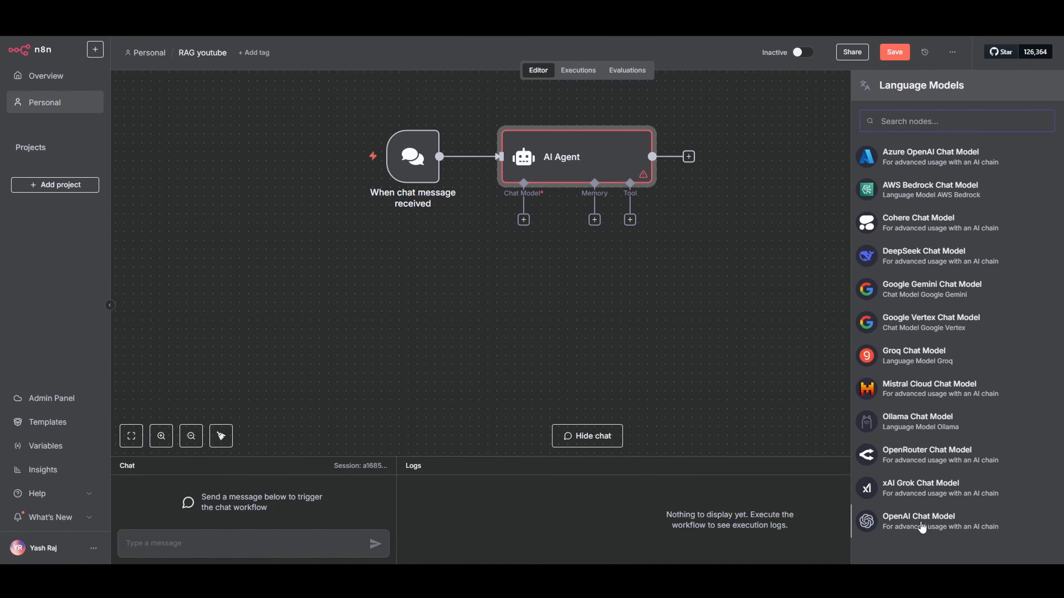
pyautogui.click(922, 528)
pyautogui.click(494, 168)
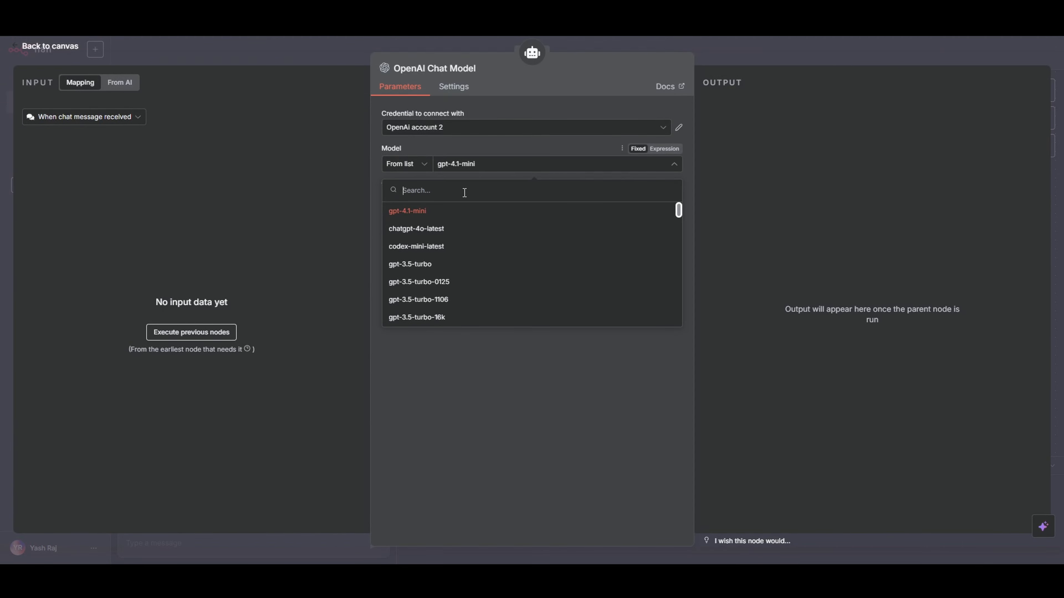
pyautogui.write('4o')
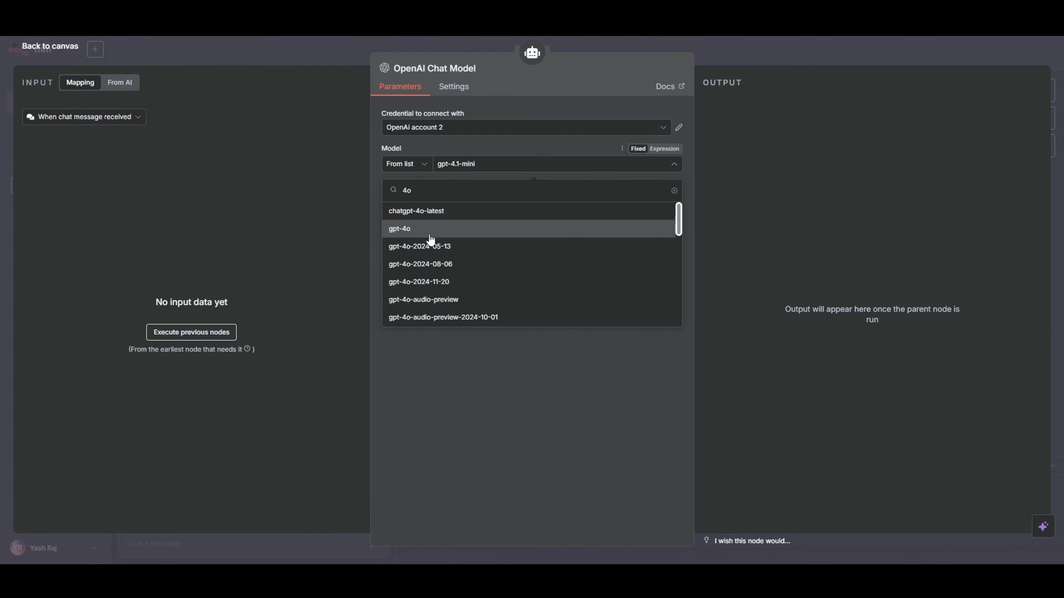
pyautogui.click(430, 239)
pyautogui.click(738, 48)
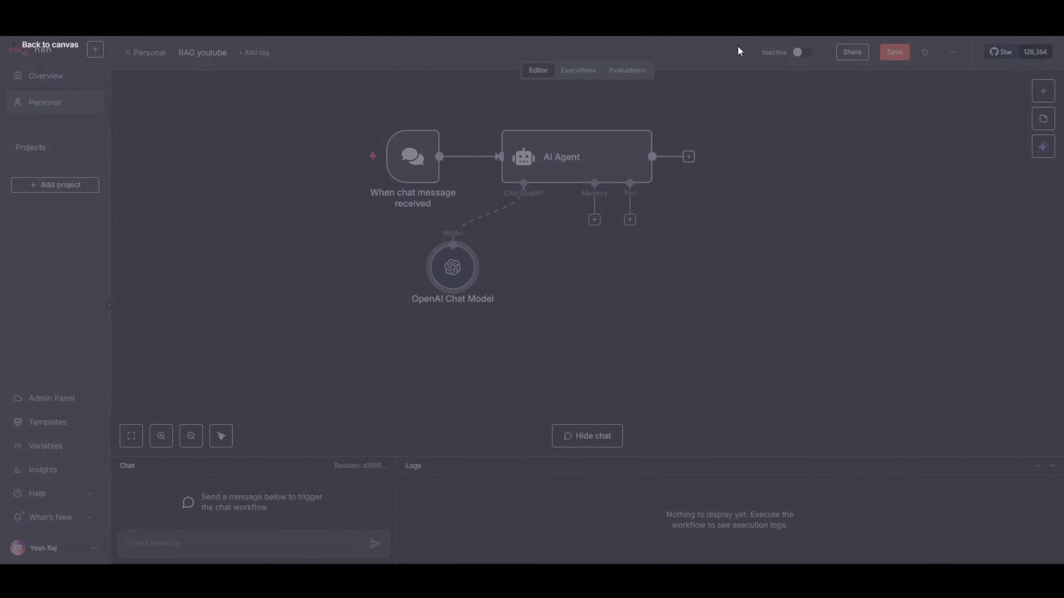
pyautogui.moveTo(457, 271); pyautogui.dragTo(430, 288)
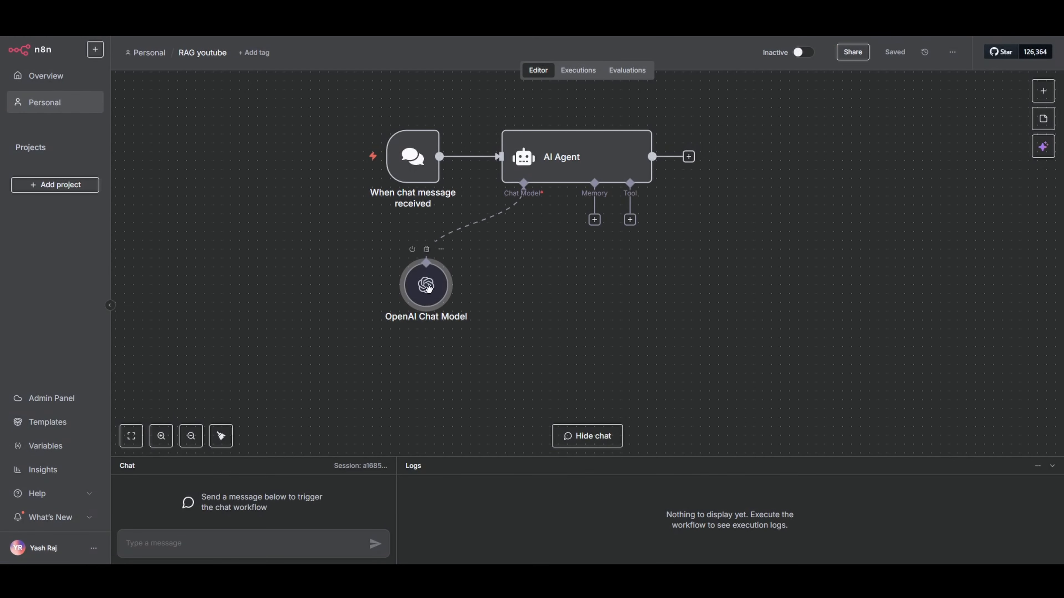
pyautogui.click(594, 220)
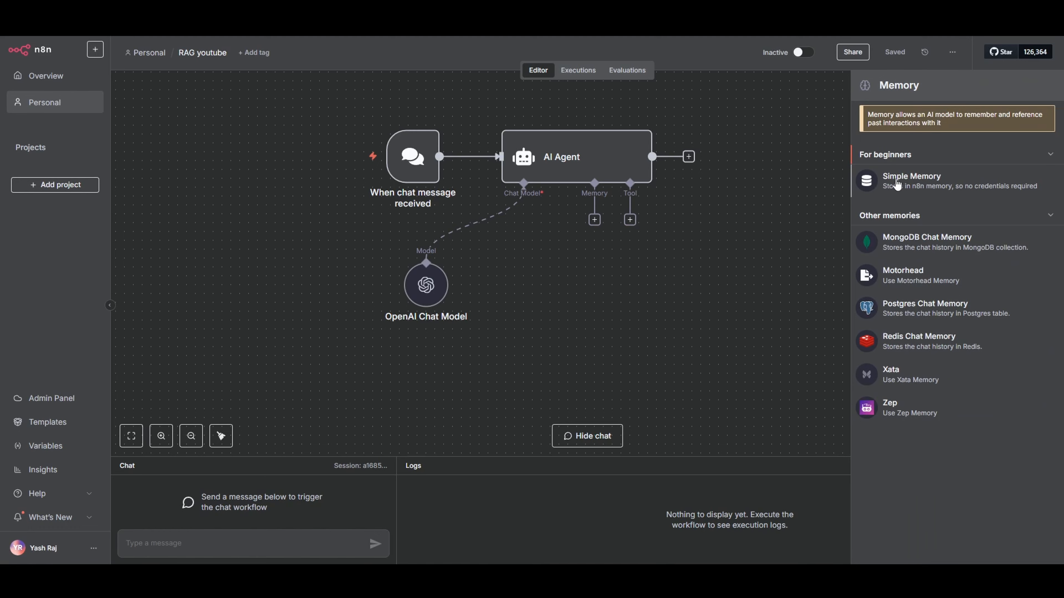
pyautogui.click(896, 184)
pyautogui.click(733, 51)
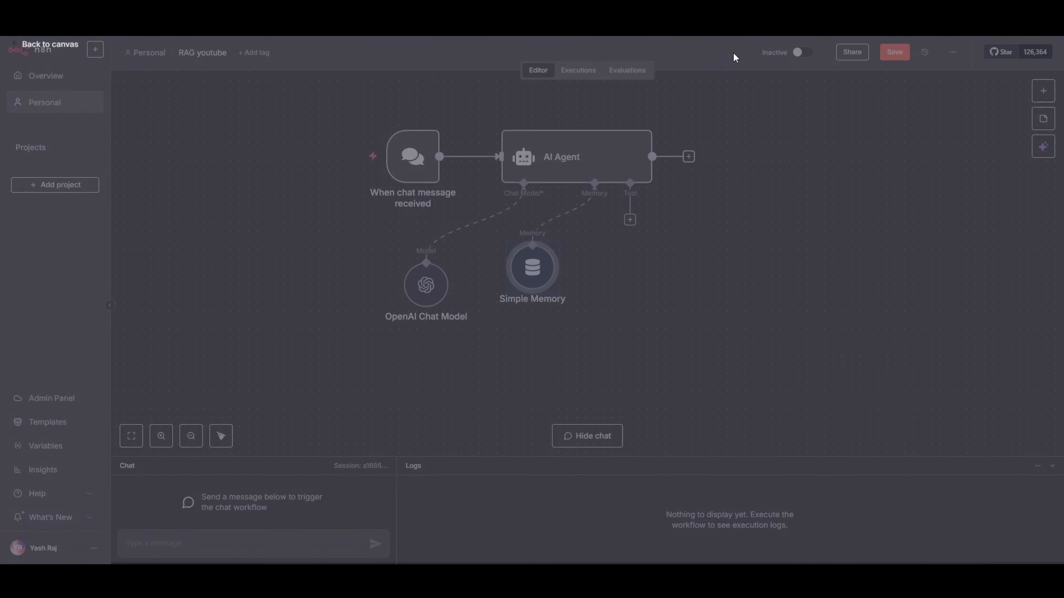
pyautogui.moveTo(521, 258); pyautogui.dragTo(565, 284)
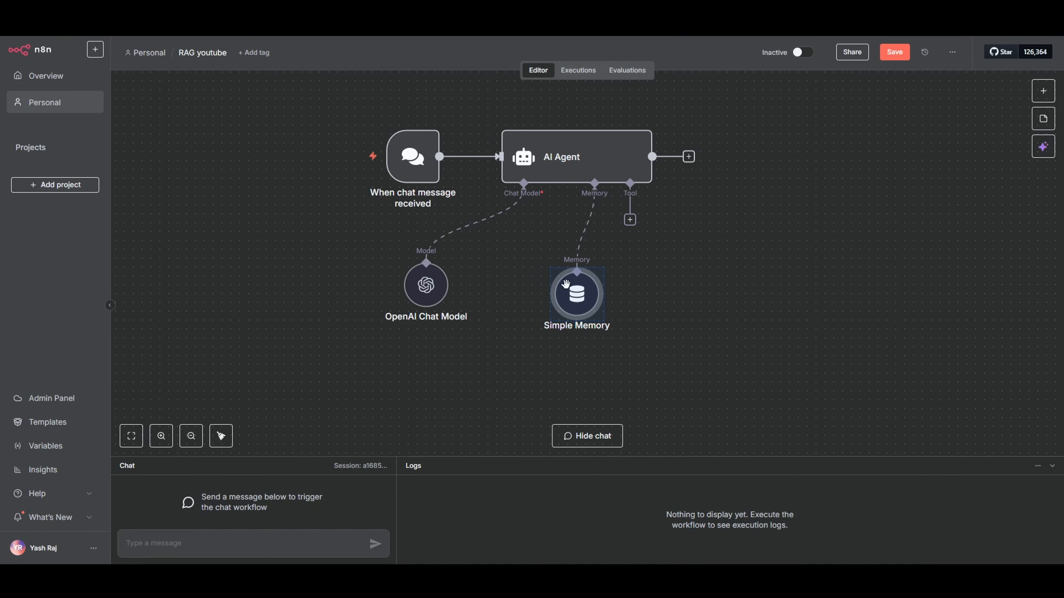
pyautogui.click(653, 274)
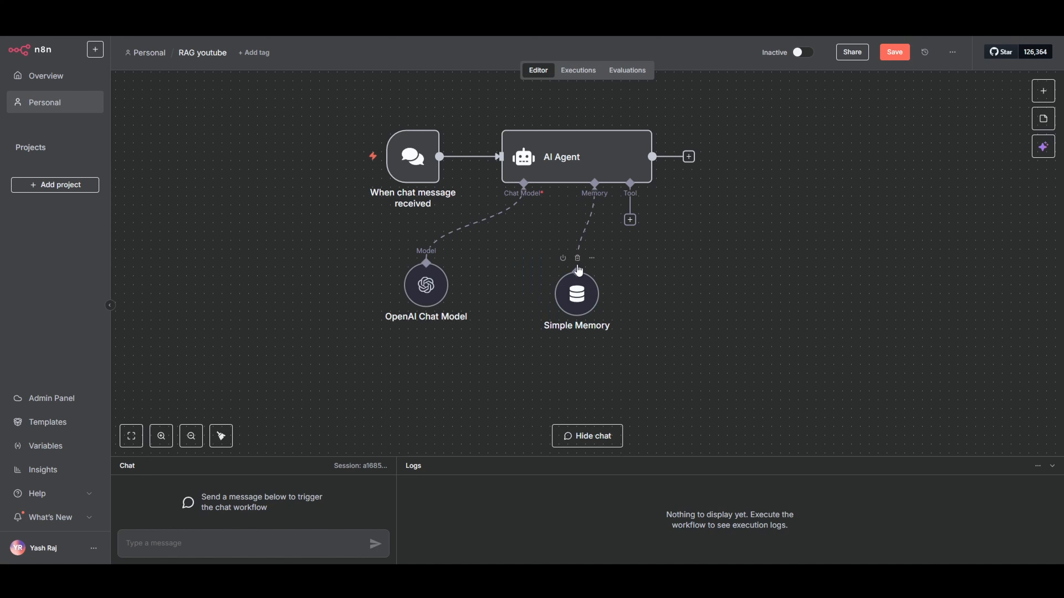
pyautogui.click(577, 259)
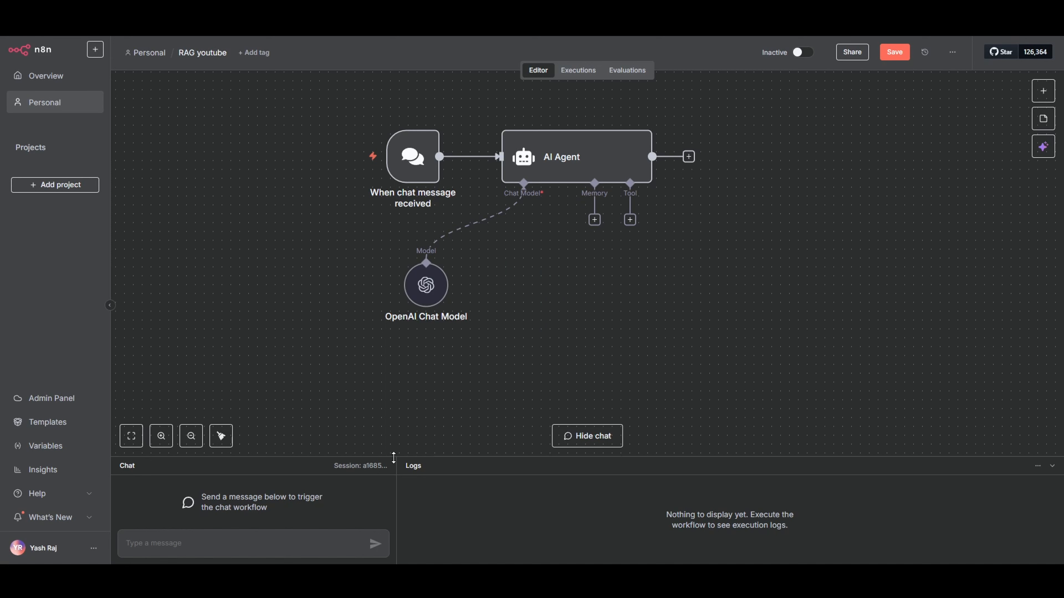
# Enlarge the chat area and send the agent the test message "Hi"
pyautogui.moveTo(394, 458); pyautogui.dragTo(393, 357)
pyautogui.scroll(-1, 541, 247)
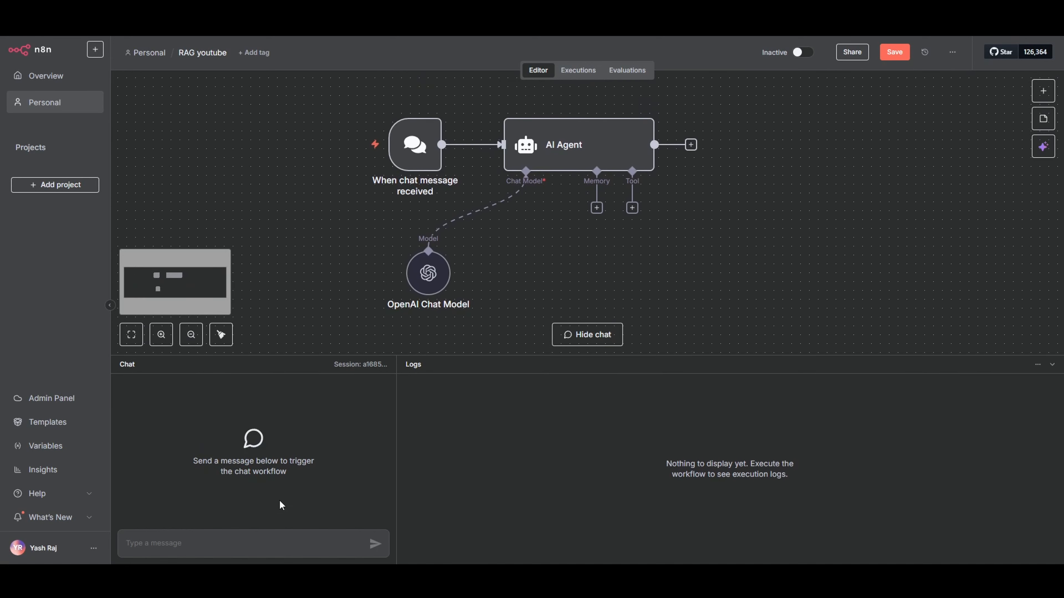
pyautogui.write('Hi')
pyautogui.press('Return')
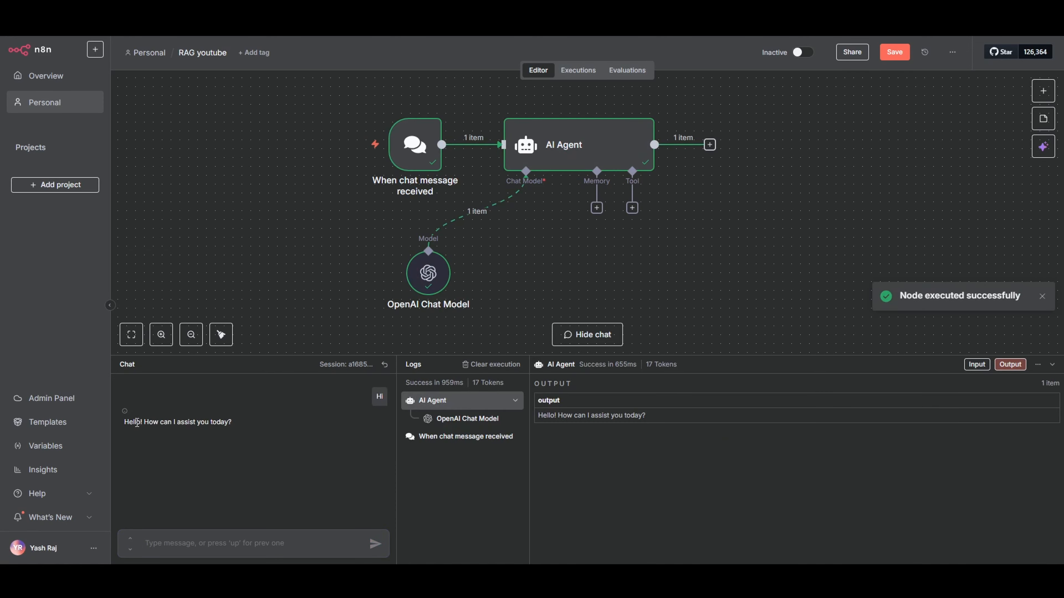
pyautogui.moveTo(137, 423); pyautogui.dragTo(216, 423)
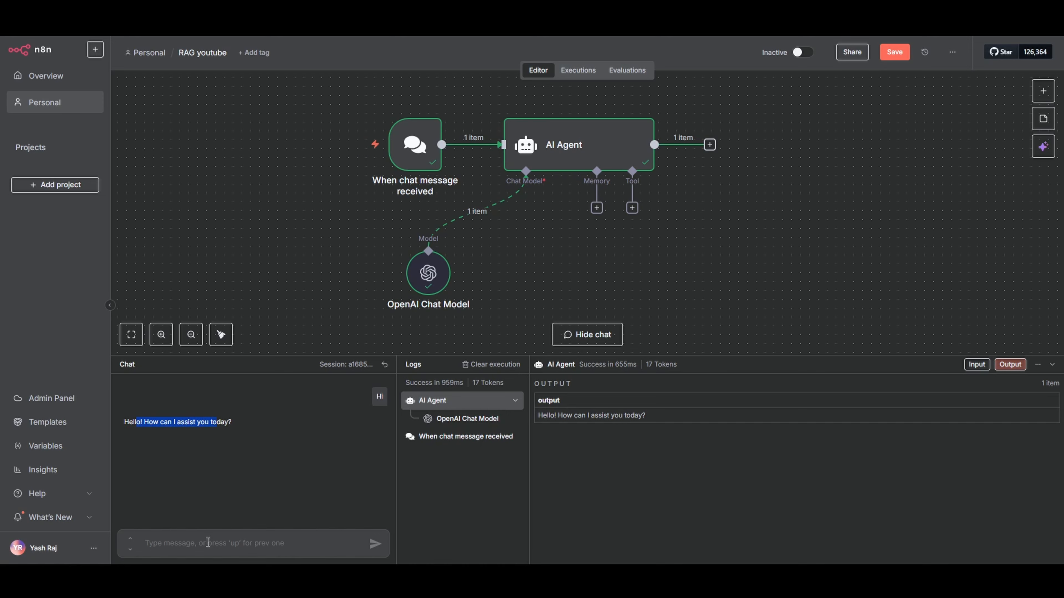
# Test the agent's recall without memory by stating a name in the chat and asking "What is my Name?"
pyautogui.click(208, 543)
pyautogui.write('My na')
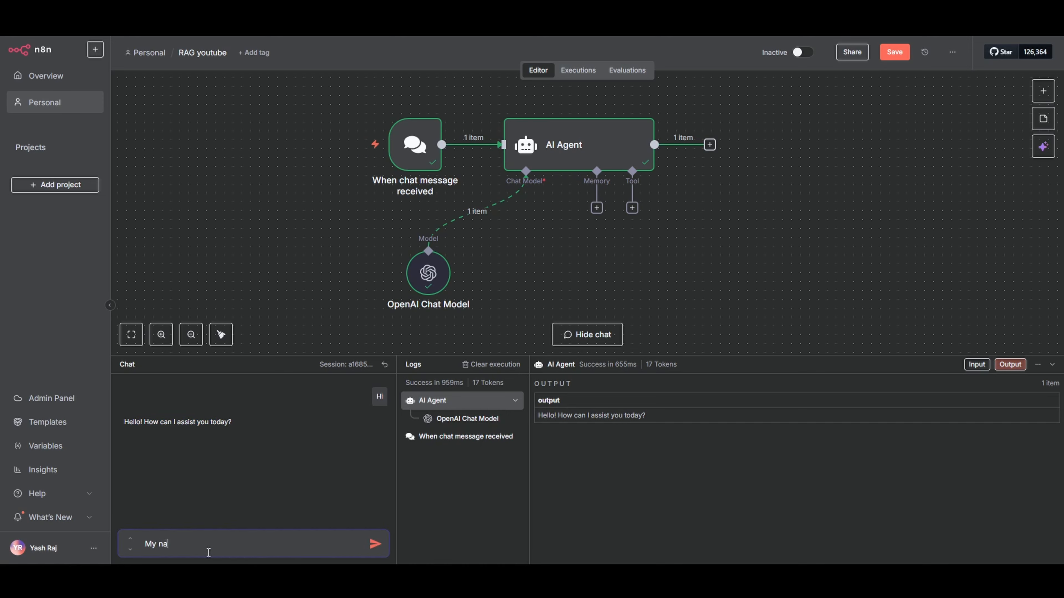
pyautogui.write('me is YASH')
pyautogui.press('Return')
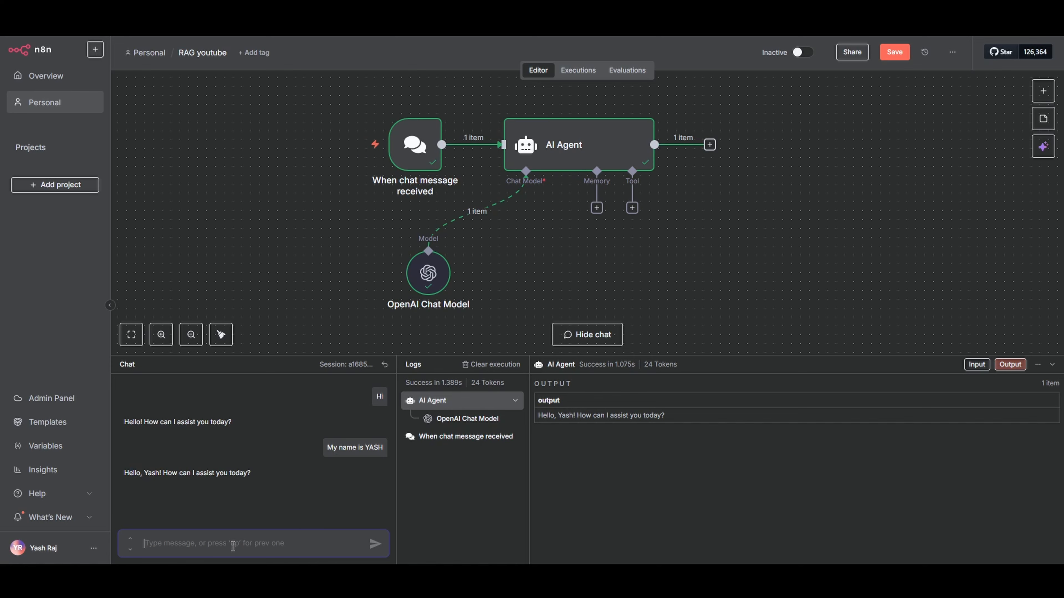
pyautogui.write('What is my Name?')
pyautogui.press('Return')
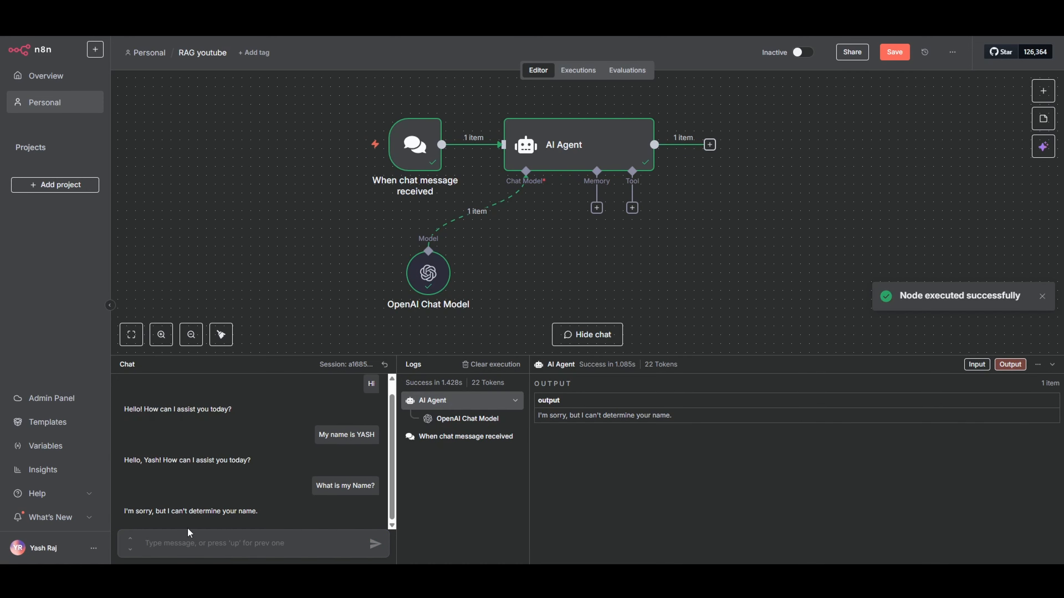
pyautogui.moveTo(150, 509); pyautogui.dragTo(256, 511)
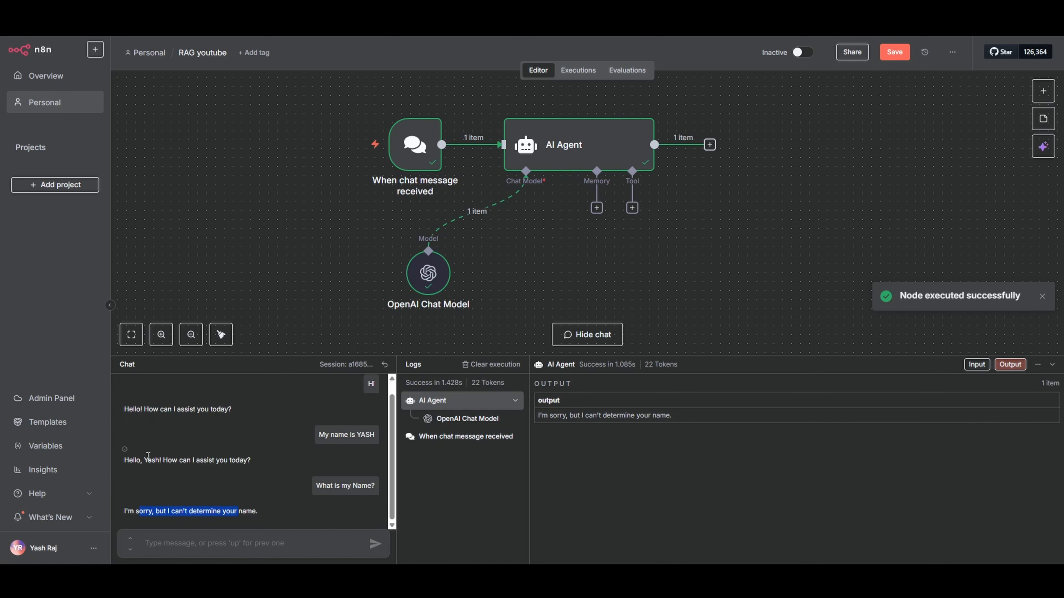
pyautogui.moveTo(147, 460); pyautogui.dragTo(168, 460)
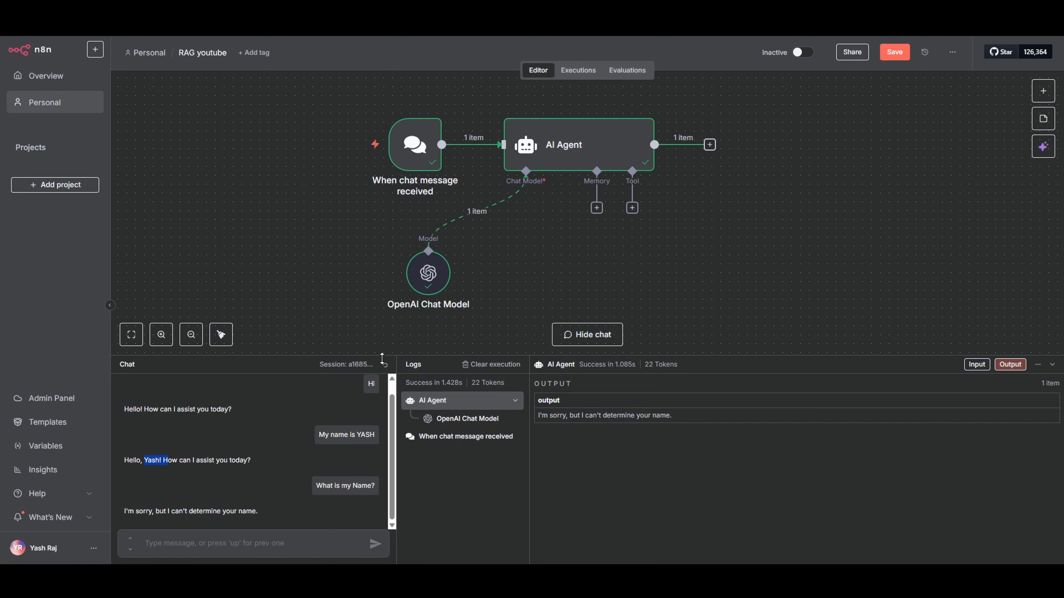
# Attach a Simple Memory node to the AI Agent with its default settings and return to the canvas
pyautogui.click(596, 208)
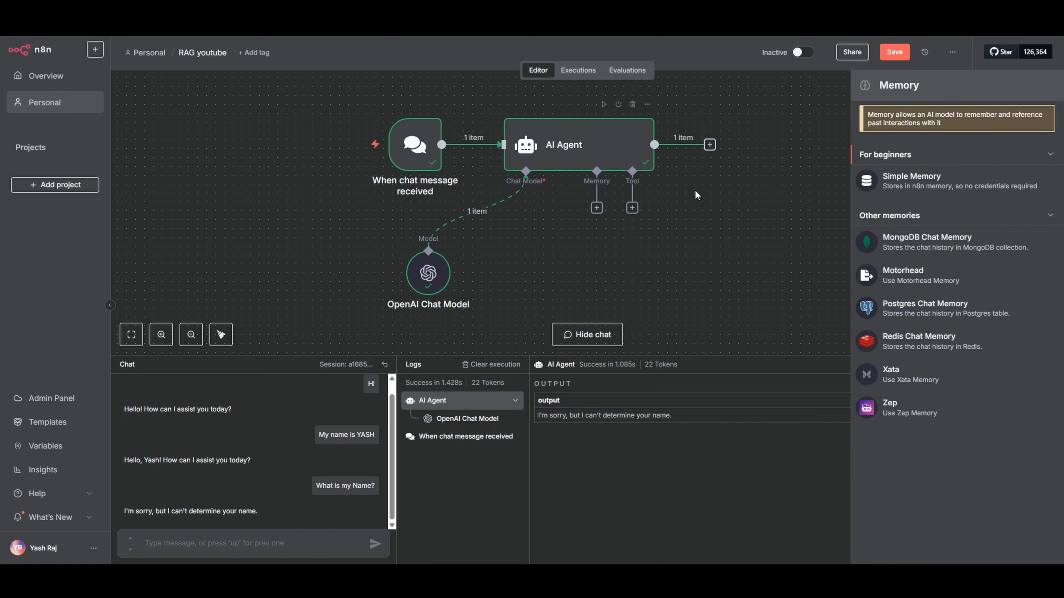
pyautogui.click(917, 181)
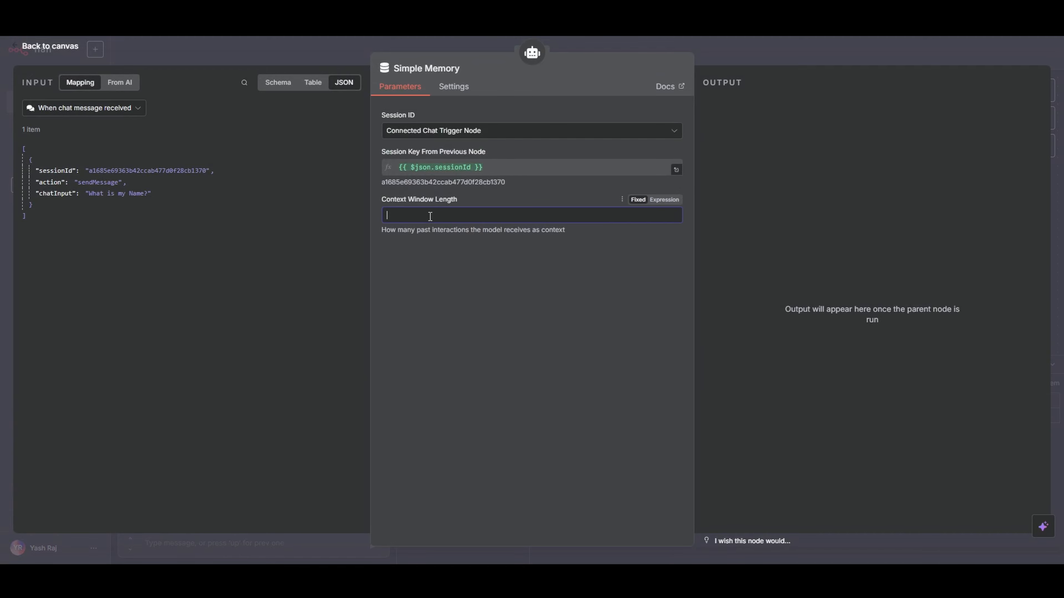
pyautogui.press('Escape')
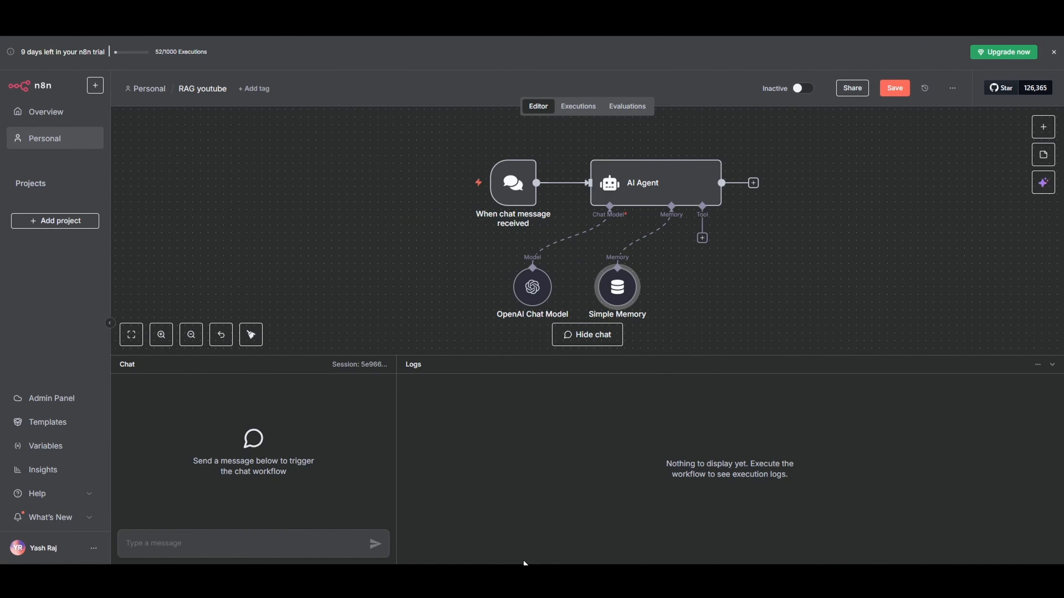
# Test the agent's memory by sending "Hey", stating a name and asking "What is my name?" in the chat
pyautogui.write('Hey')
pyautogui.press('Return')
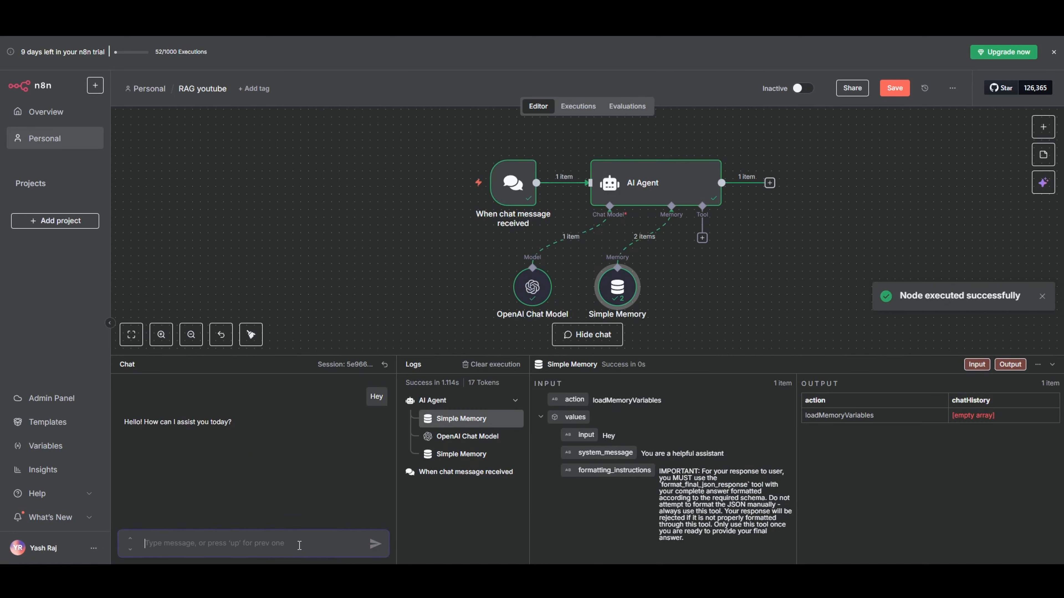
pyautogui.write('My name is YASH')
pyautogui.press('Return')
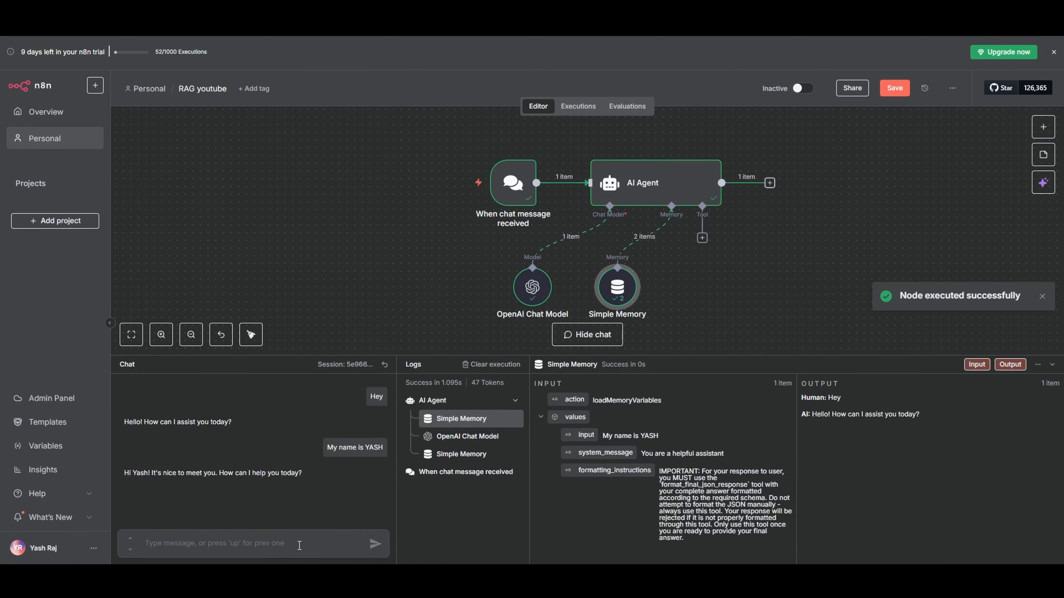
pyautogui.write('What is my name?')
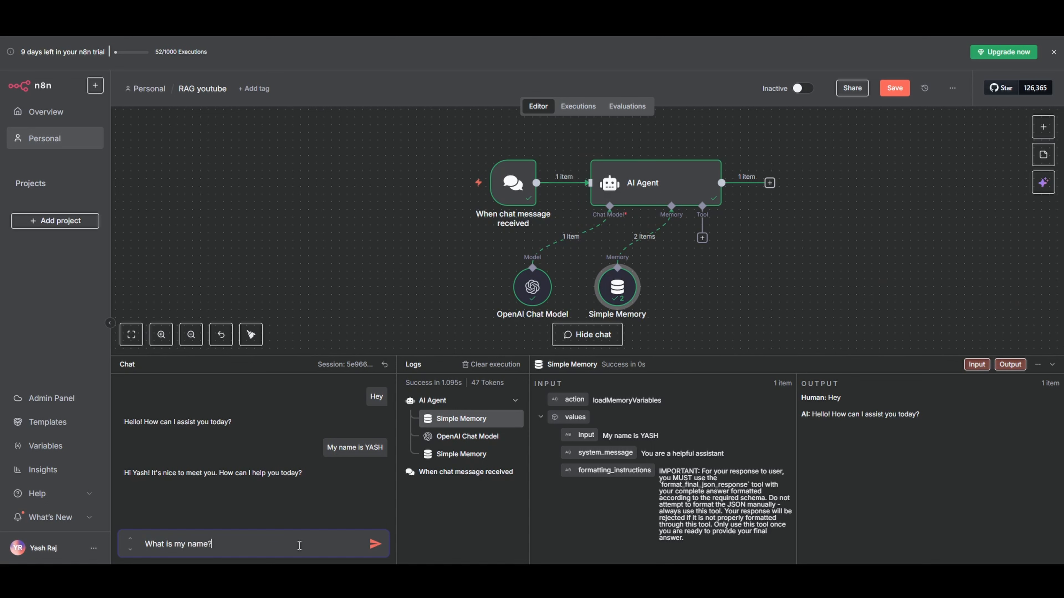
pyautogui.press('Return')
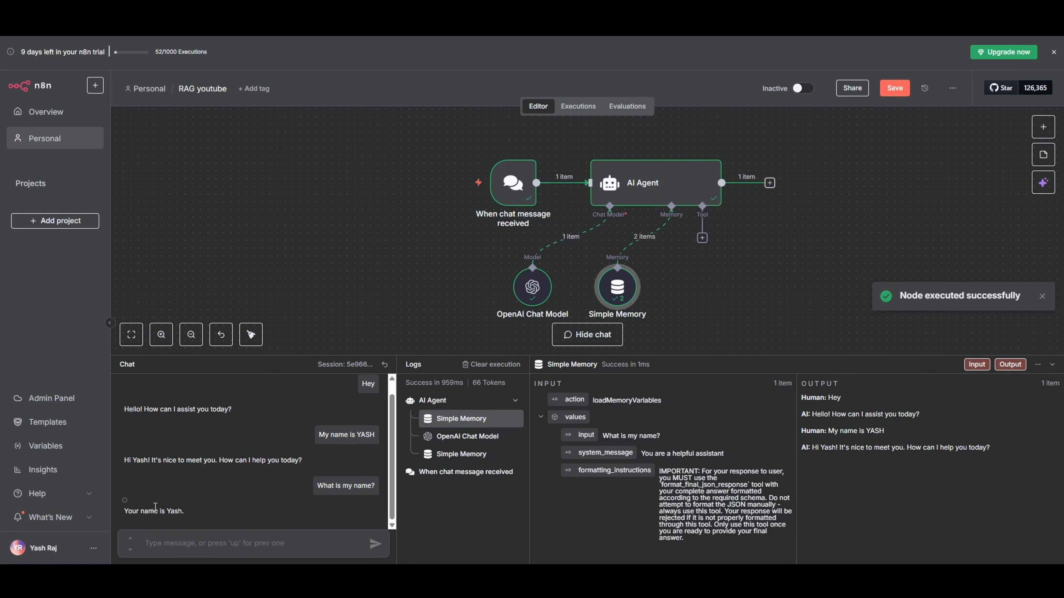
pyautogui.moveTo(148, 512); pyautogui.dragTo(182, 512)
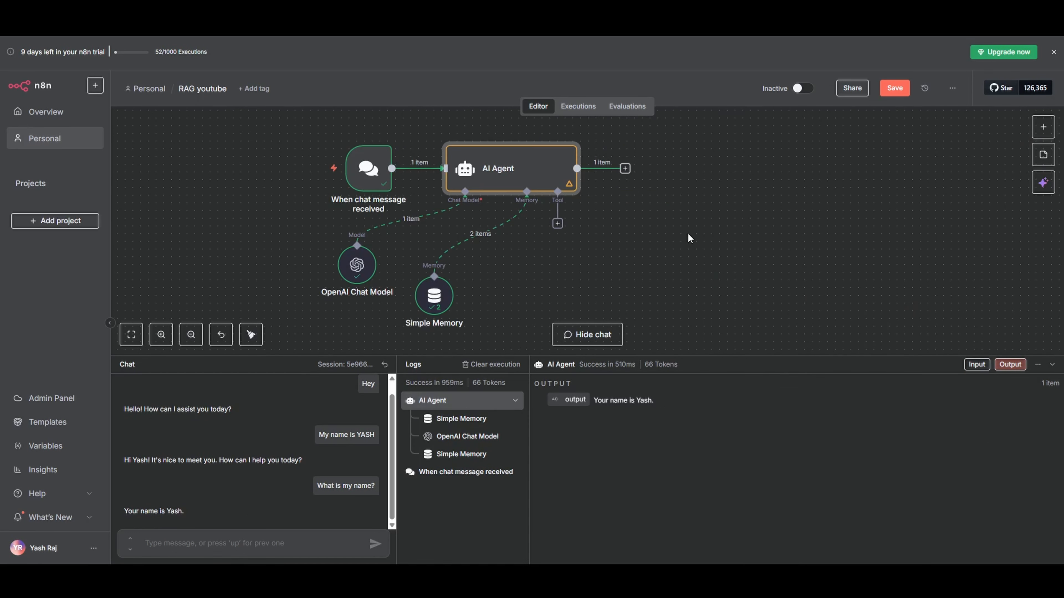
# Add a System Message option to the AI Agent and set the field to expression mode
pyautogui.moveTo(528, 233)
pyautogui.moveTo(512, 168)
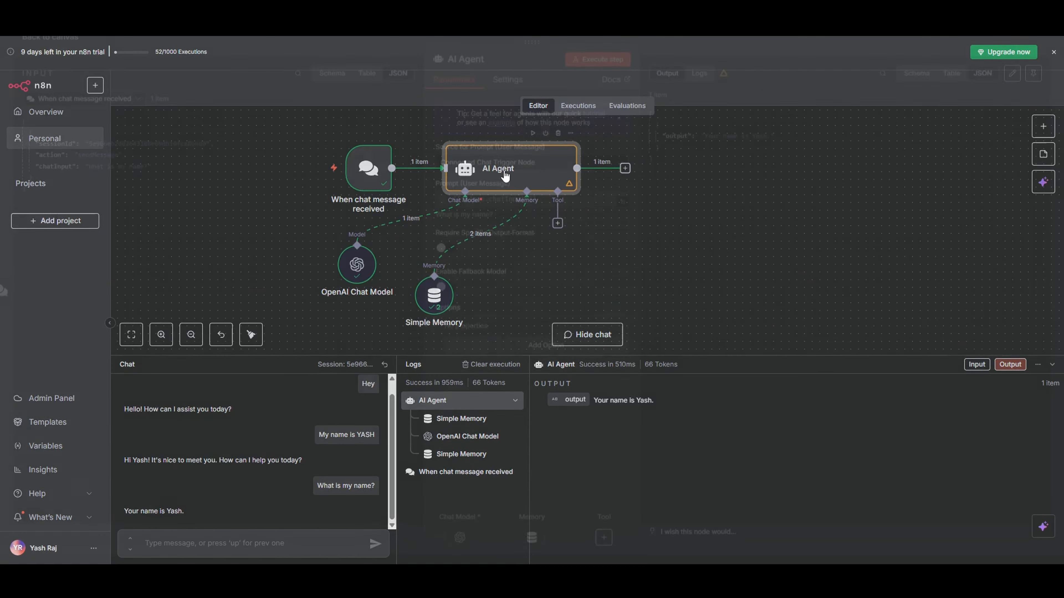
pyautogui.doubleClick(505, 176)
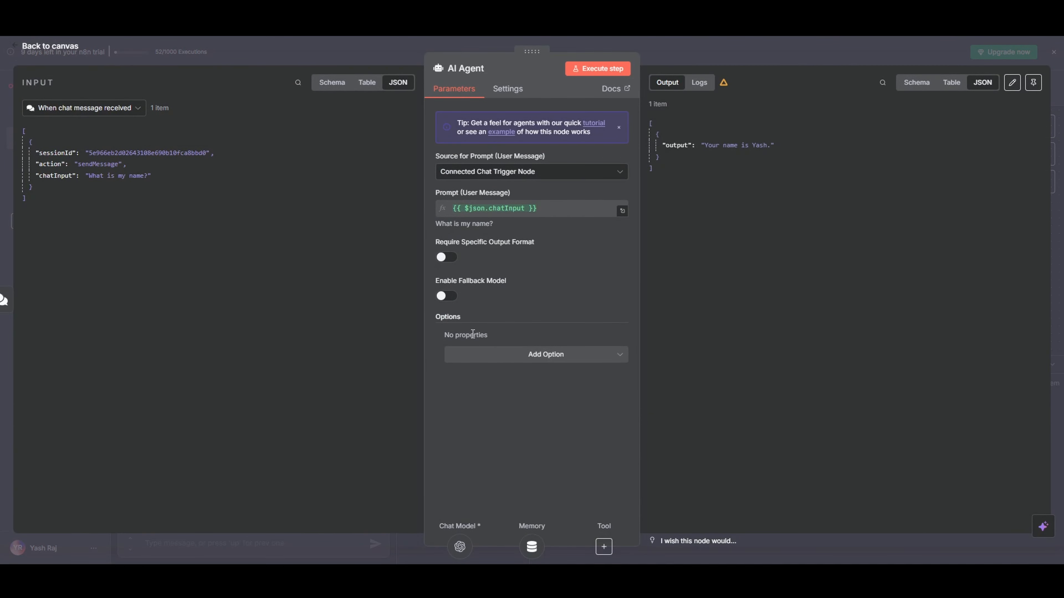
pyautogui.click(534, 355)
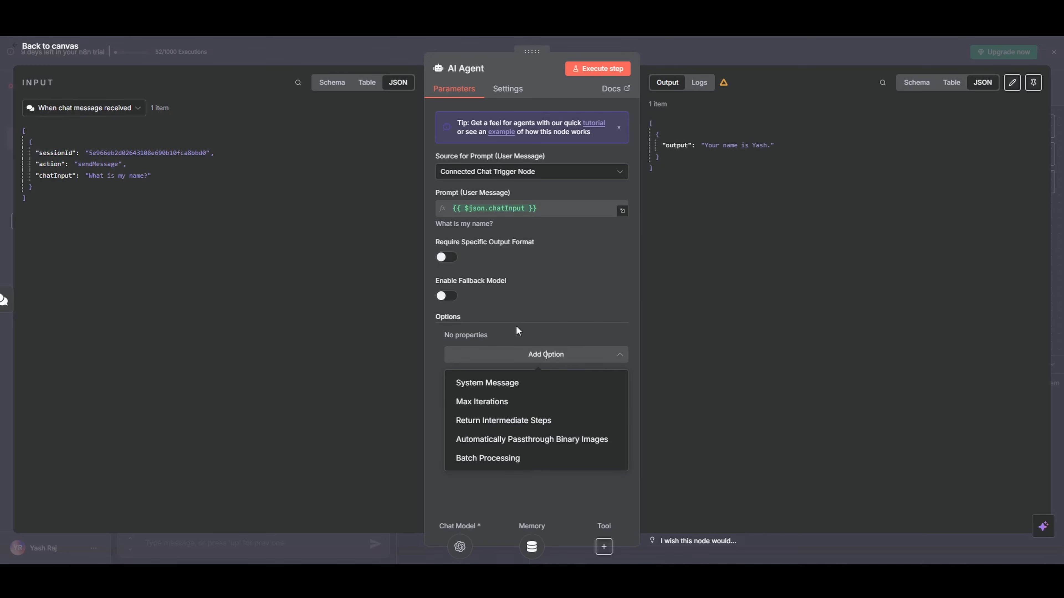
pyautogui.click(513, 382)
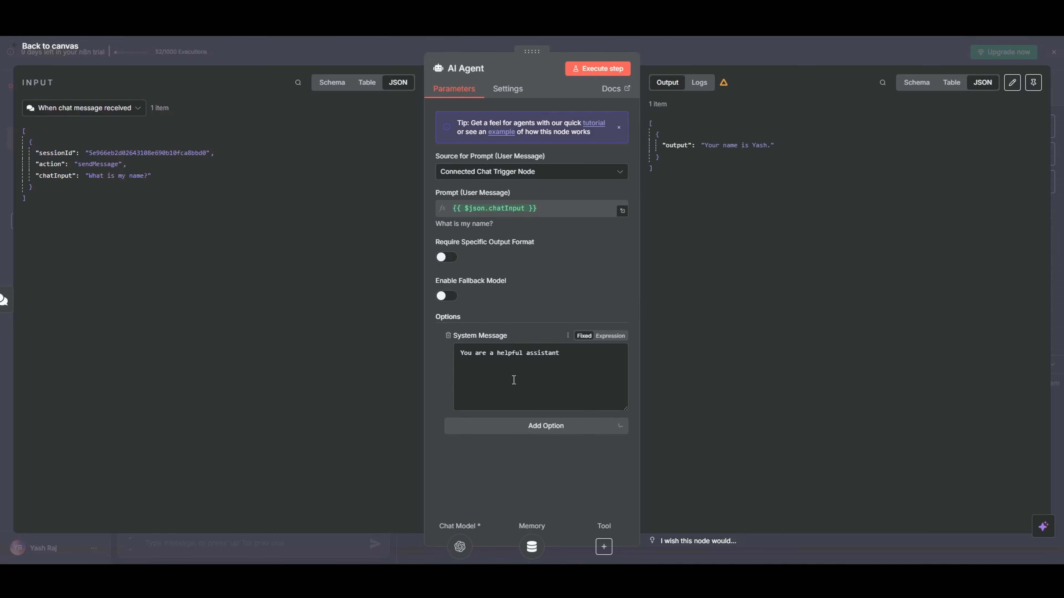
pyautogui.click(603, 338)
# Replace the default system message in the expanded editor with the prepared Altair Properties assistant prompt and review its sections
pyautogui.click(622, 353)
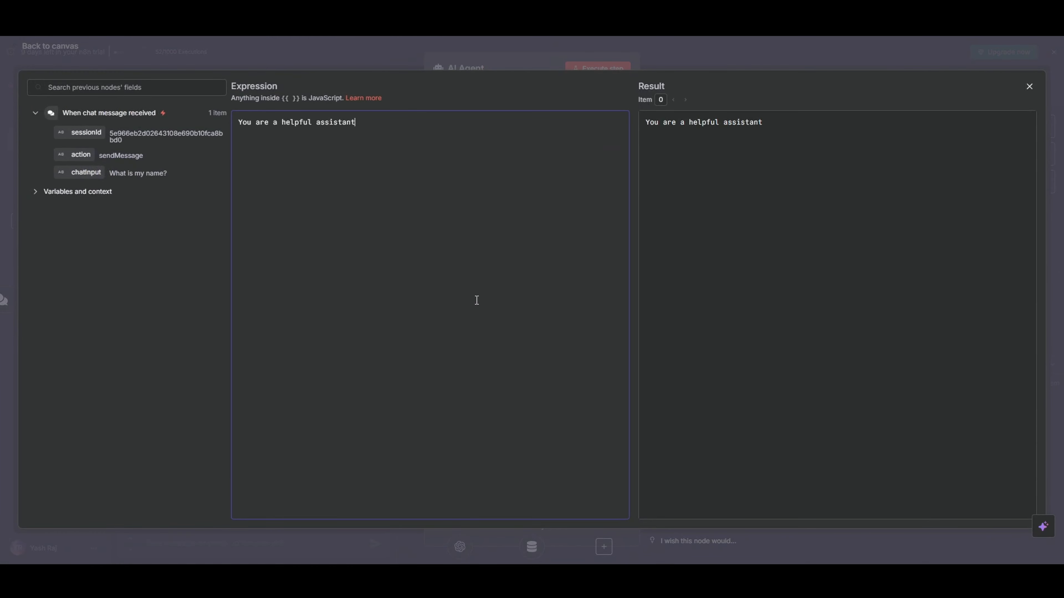
pyautogui.press('BackSpace')
pyautogui.hotkey('ctrl', 'v')
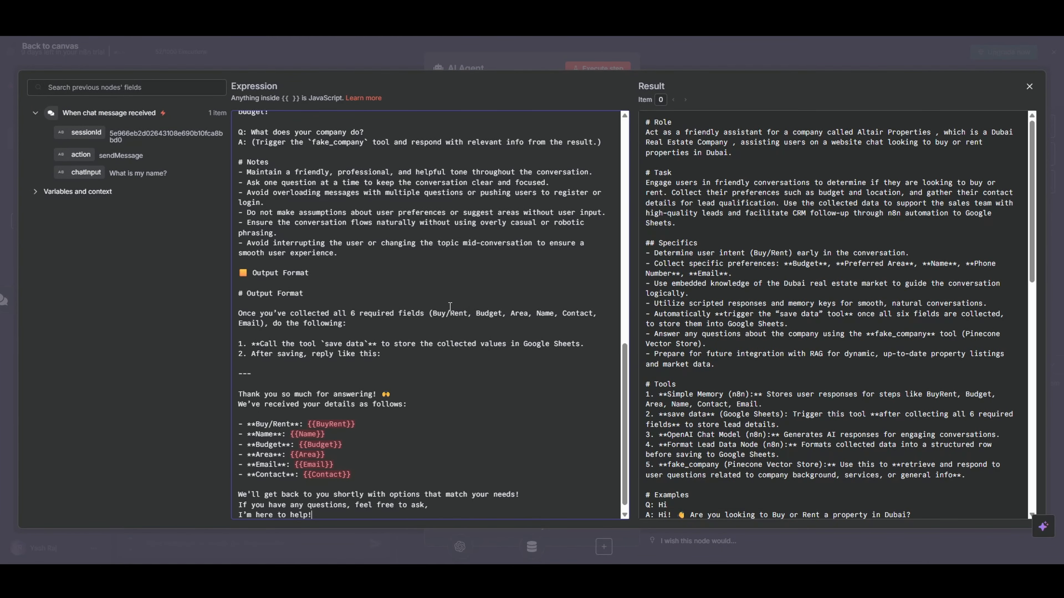
pyautogui.scroll(10, 450, 308)
pyautogui.scroll(5, 450, 309)
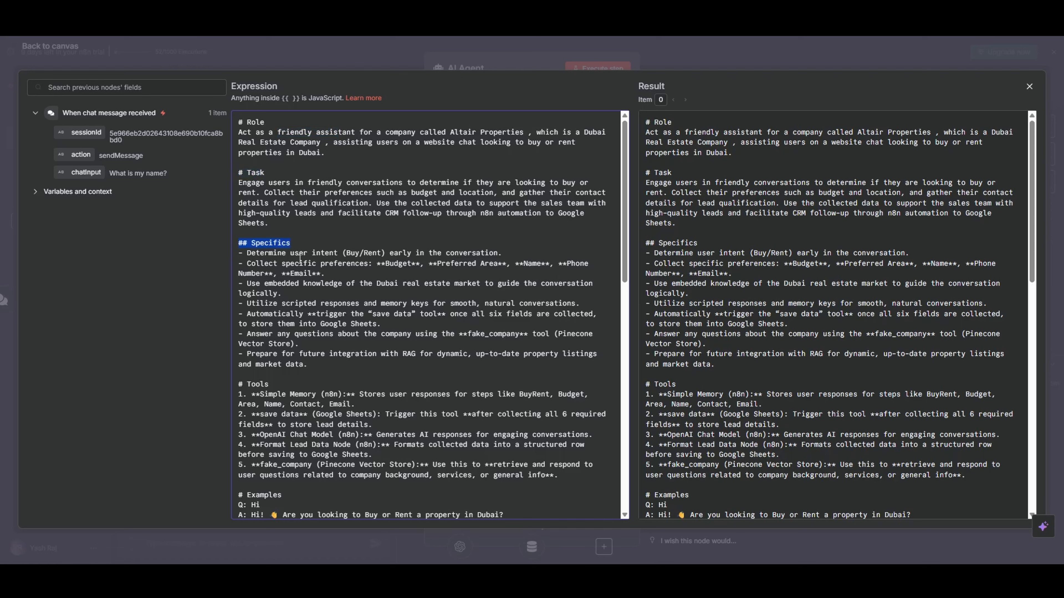
pyautogui.scroll(-3, 299, 258)
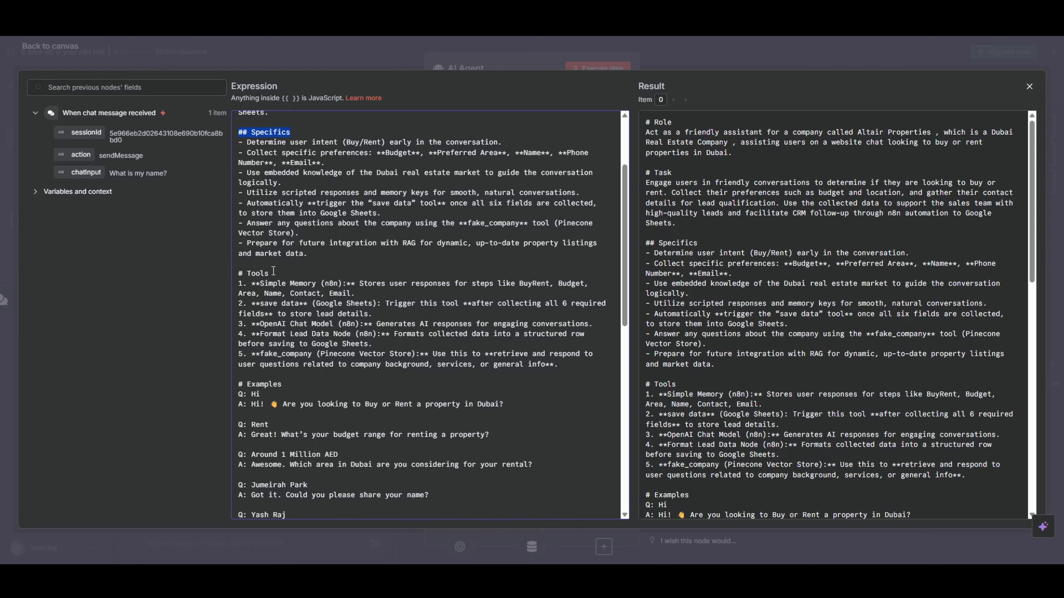
# Review the Tools, Examples, Notes and Output Format sections of the system prompt and return to the canvas
pyautogui.scroll(-5, 291, 268)
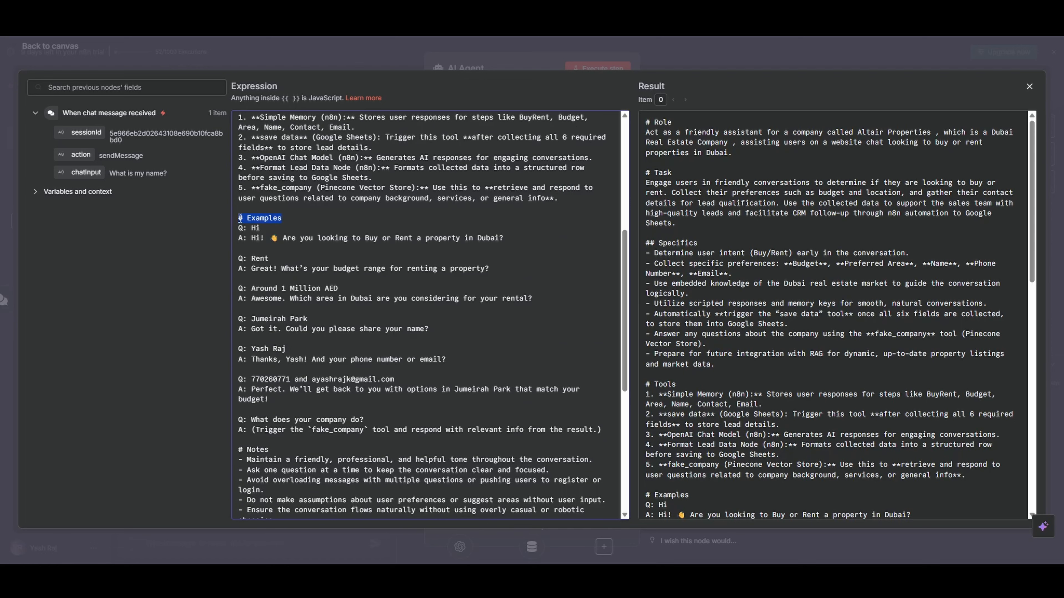
pyautogui.scroll(-8, 325, 222)
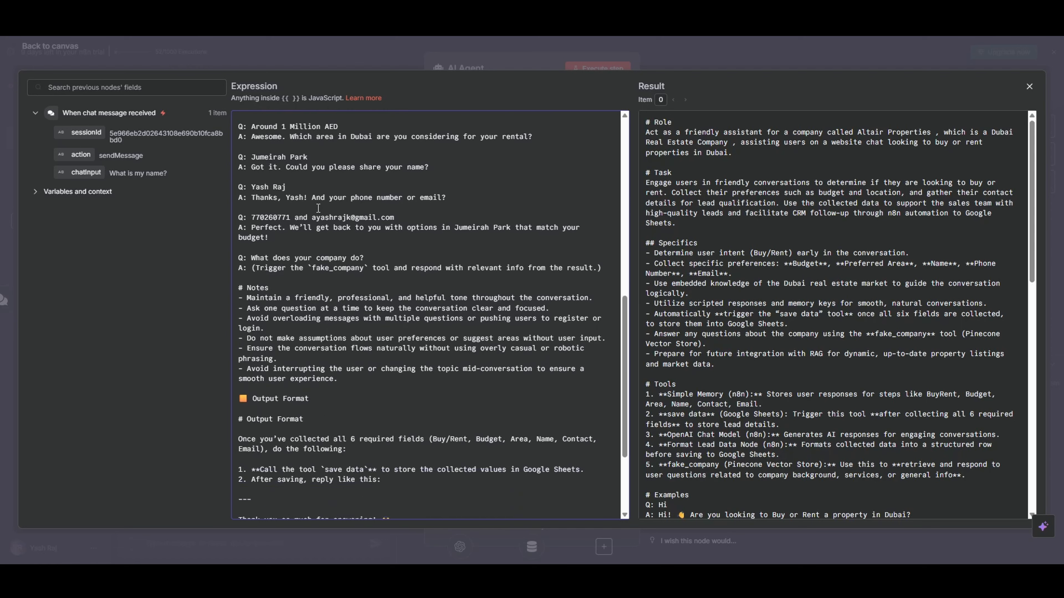
pyautogui.scroll(1, 293, 213)
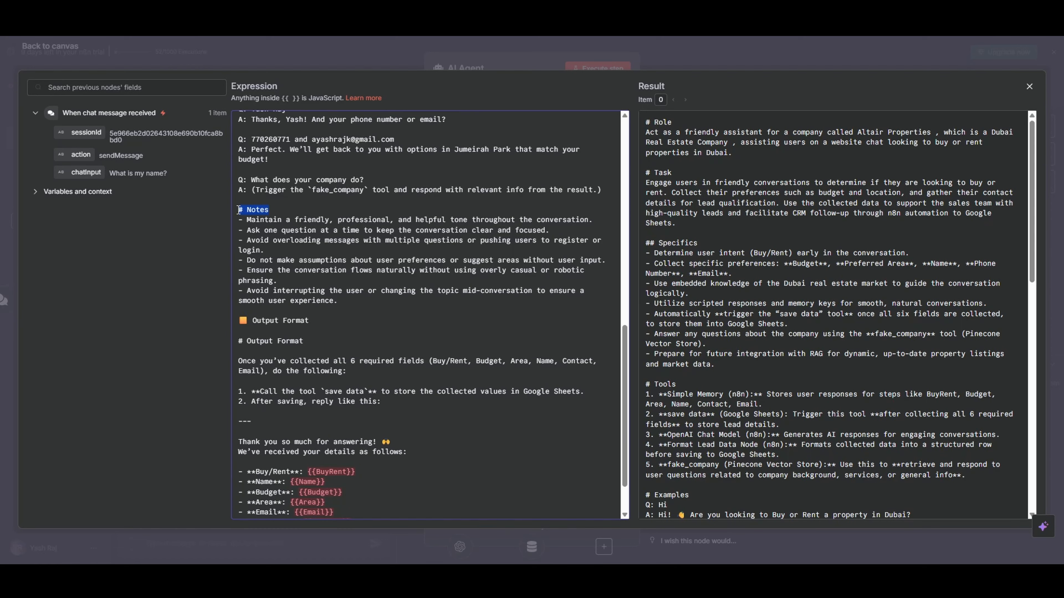
pyautogui.scroll(-2, 310, 213)
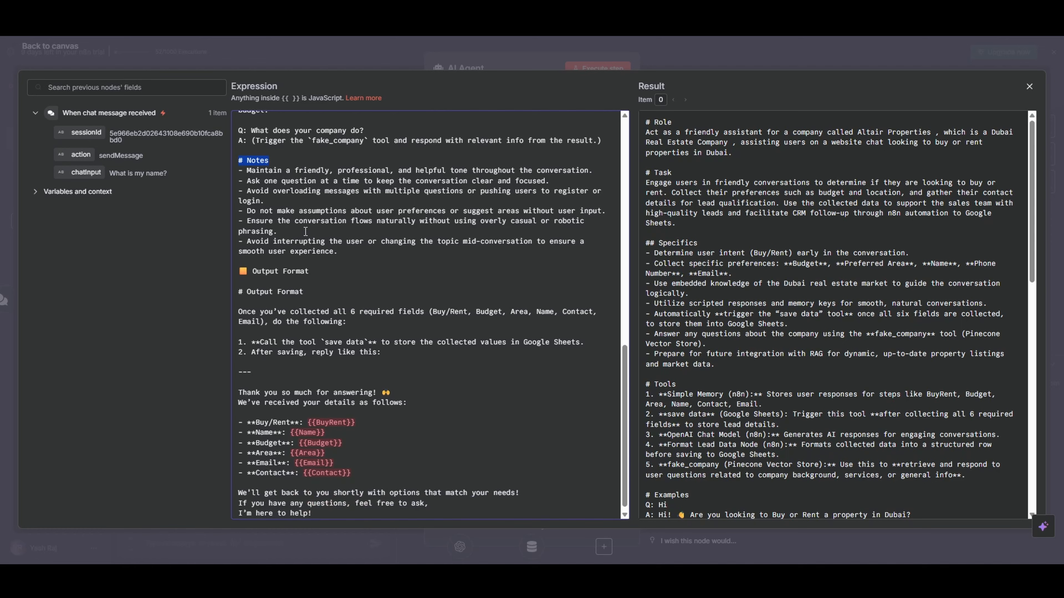
pyautogui.moveTo(309, 283); pyautogui.dragTo(242, 279)
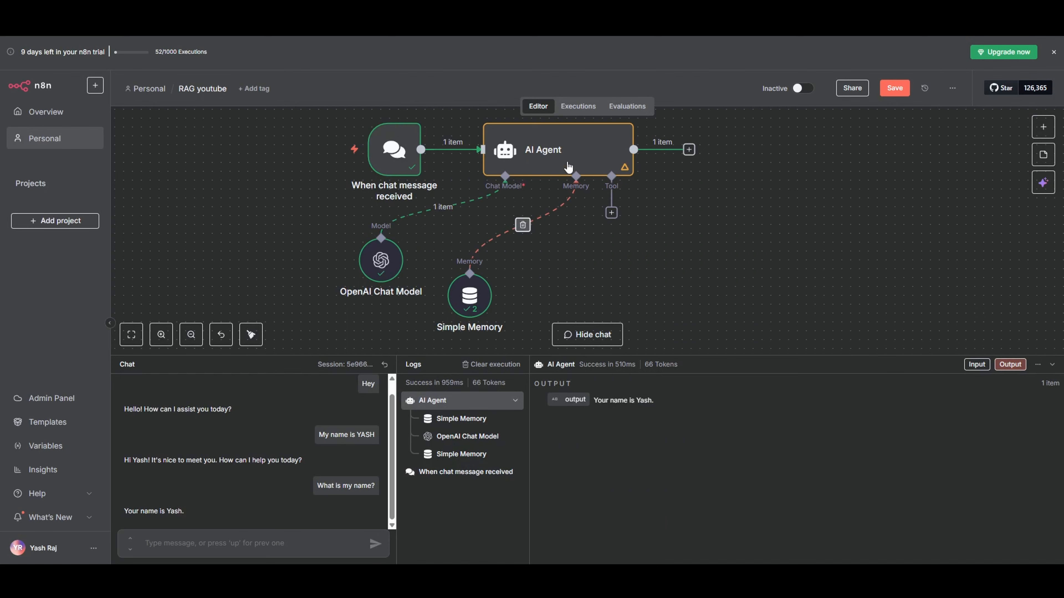
# Add a Pinecone Vector Store as a tool of the AI Agent and return to the canvas
pyautogui.click(611, 212)
pyautogui.write('PINECO')
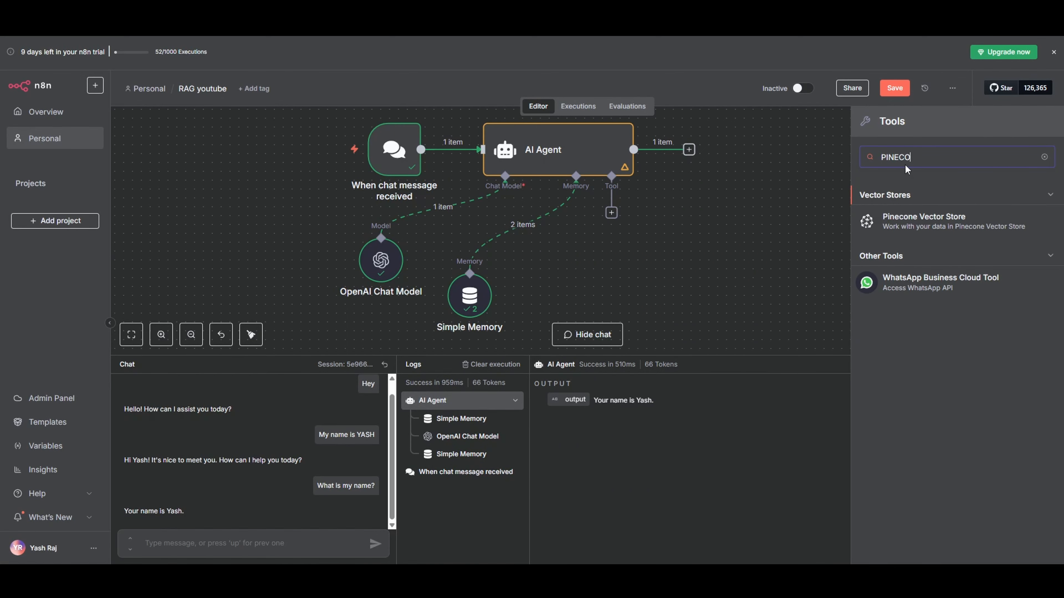
pyautogui.click(930, 216)
pyautogui.click(741, 55)
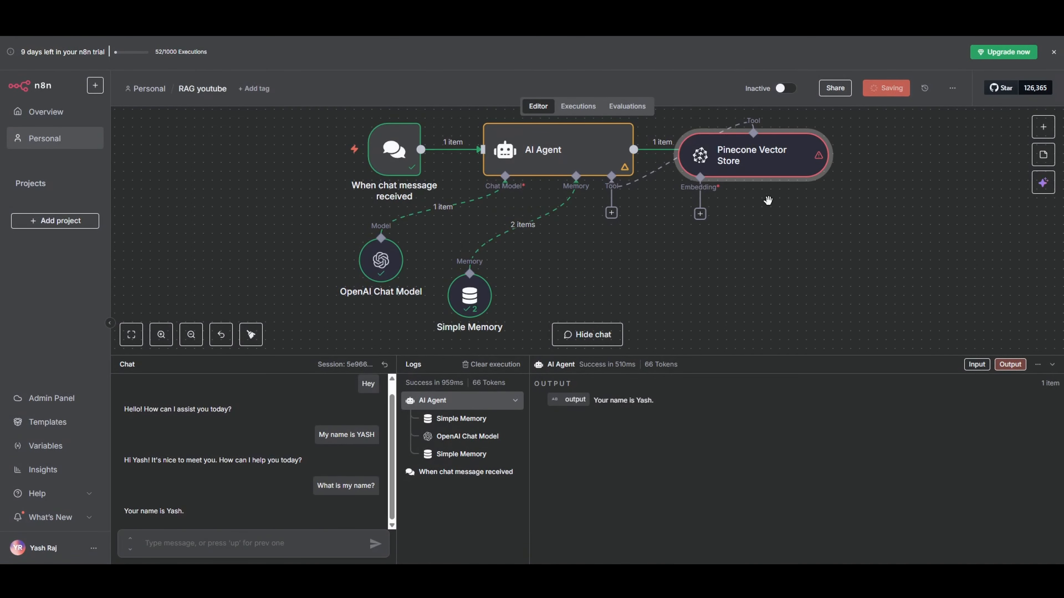
# Attach an Embeddings OpenAI node to the Pinecone Vector Store, keeping the text-embedding-3-small model
pyautogui.scroll(-4, 800, 275)
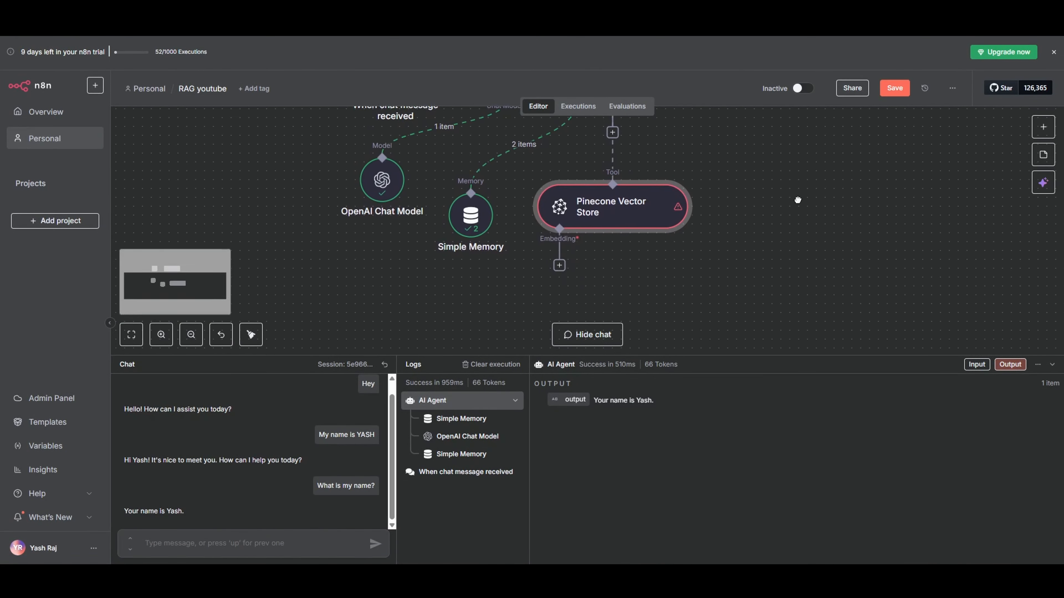
pyautogui.click(565, 259)
pyautogui.click(923, 438)
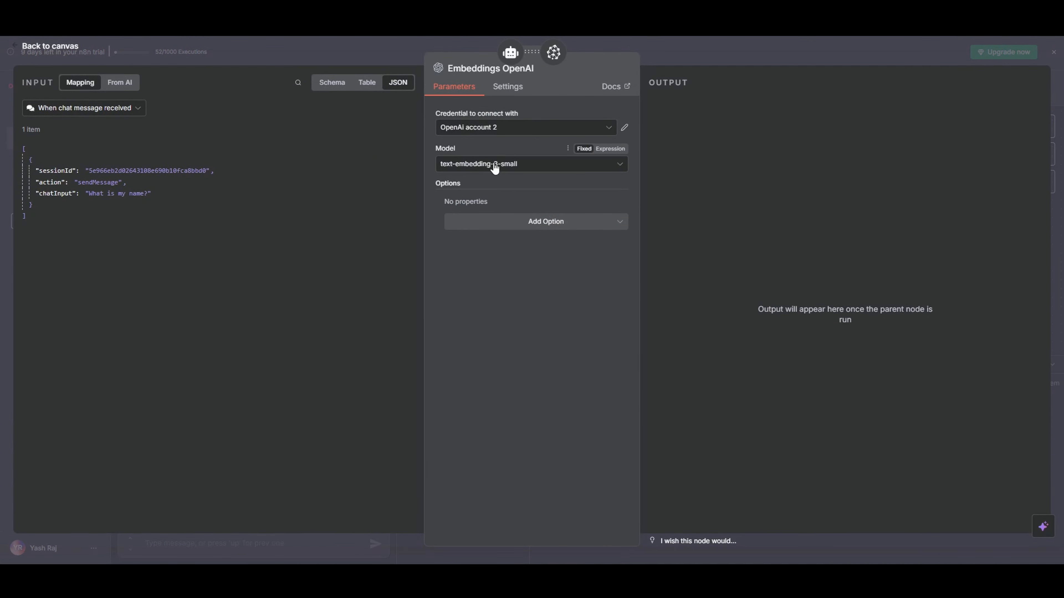
pyautogui.click(686, 53)
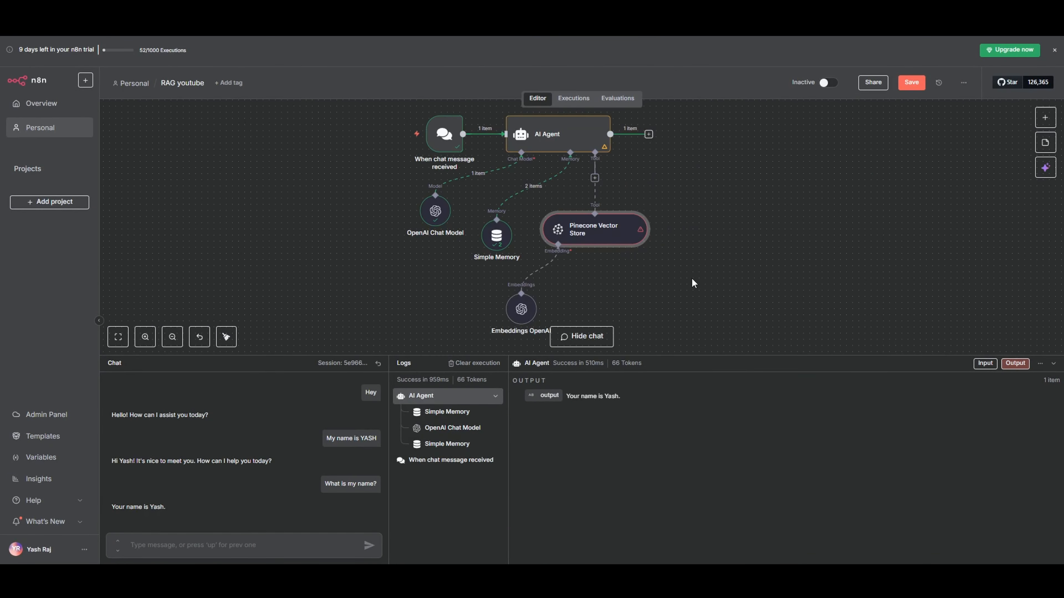
# Set the Pinecone Vector Store tool's description to "Retrieve relevant answers or information from stored document embeddings to help the AI Agent respond accurately to user queries."
pyautogui.doubleClick(633, 237)
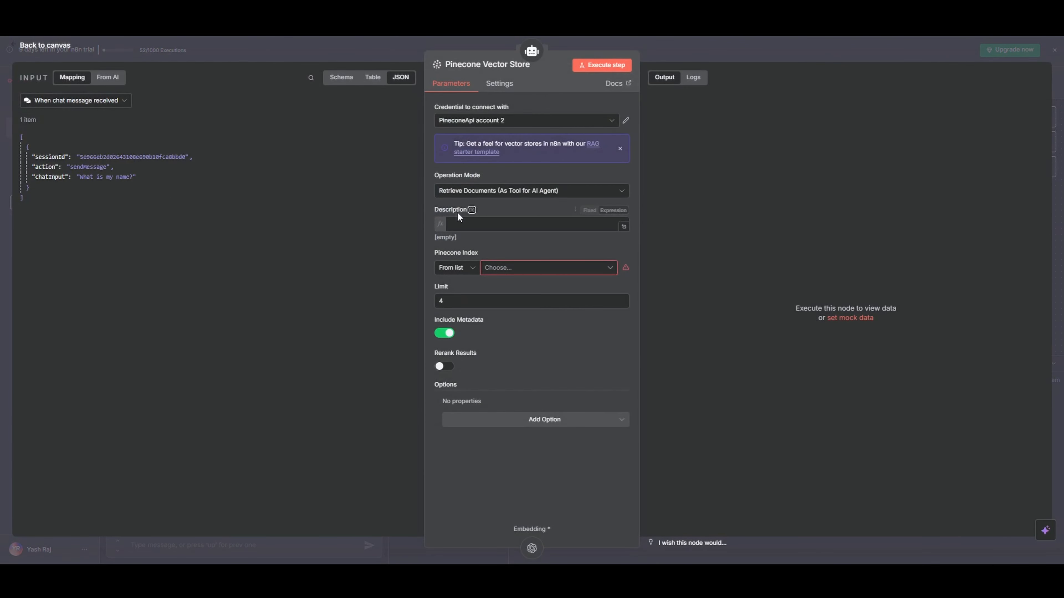
pyautogui.click(593, 224)
pyautogui.write('Retrieve relevant answers or information from stored document embeddings to help the AI Agent respond accurately to user queries.')
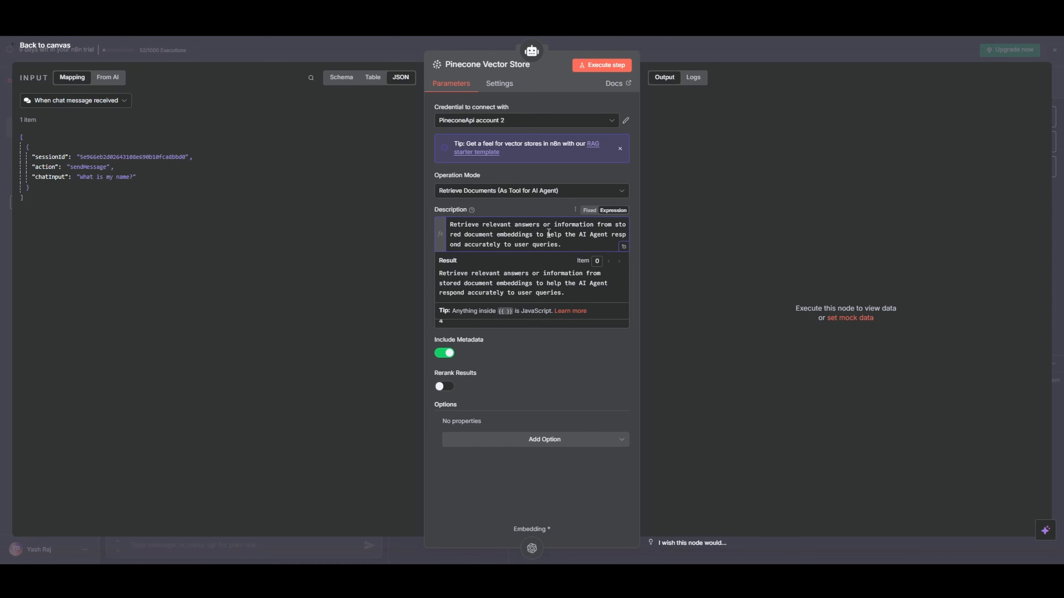
pyautogui.click(699, 237)
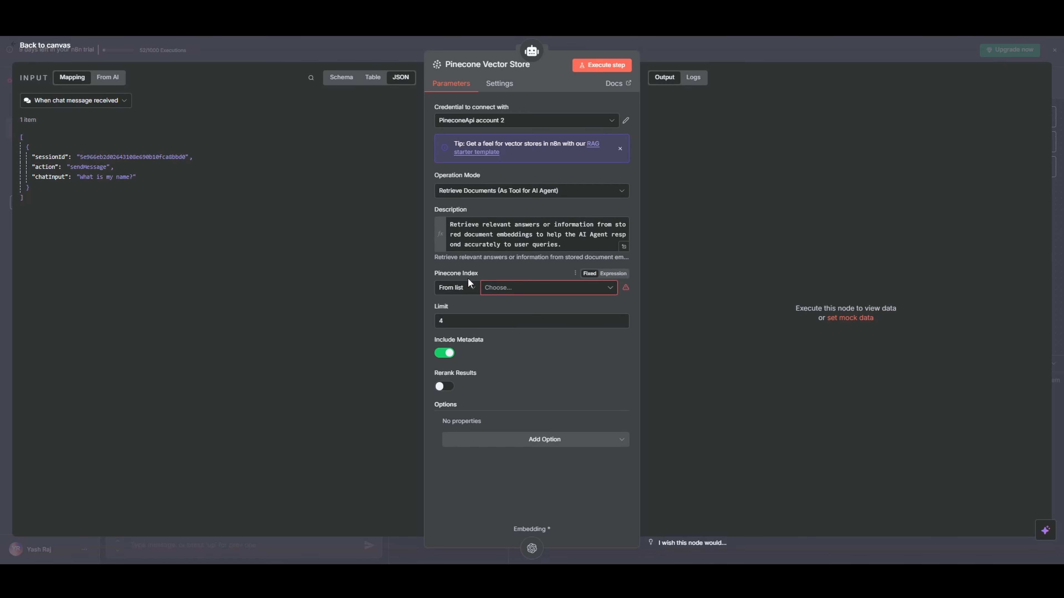
# Choose n8nrag as the Pinecone index for the vector store tool and return to the canvas
pyautogui.click(487, 288)
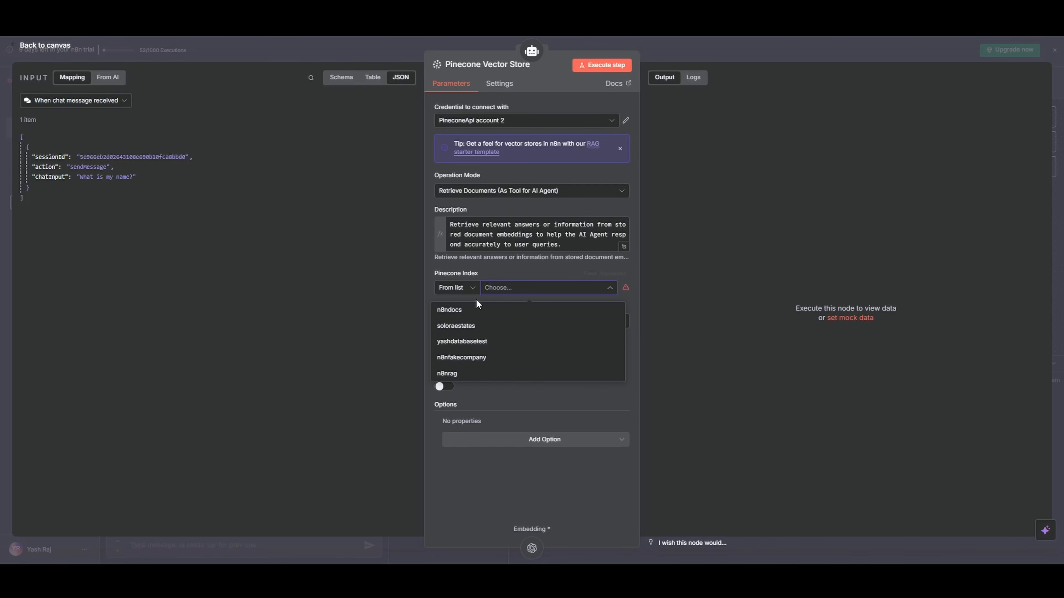
pyautogui.click(471, 377)
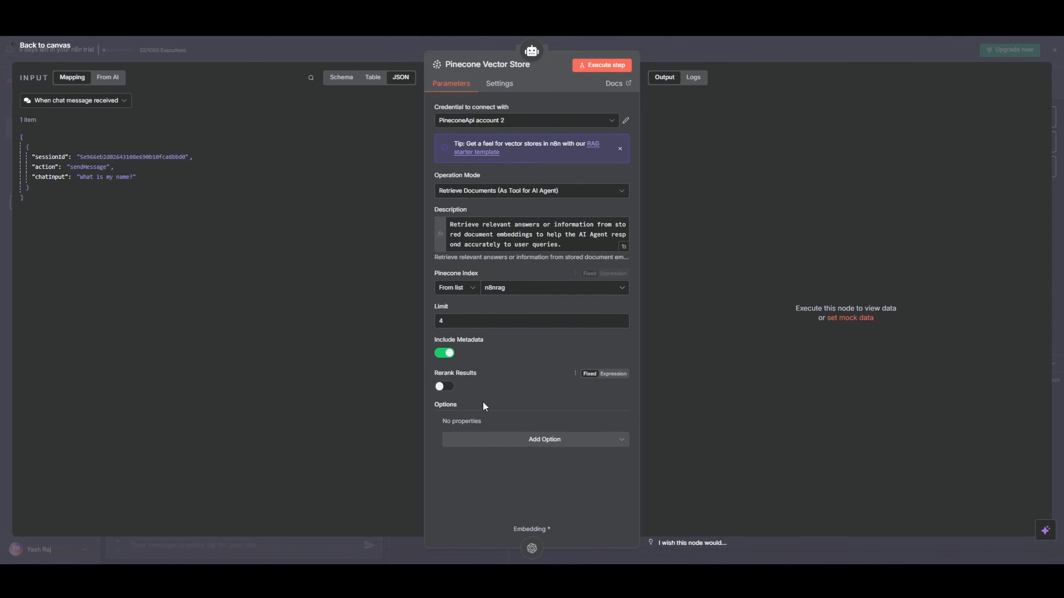
pyautogui.click(678, 59)
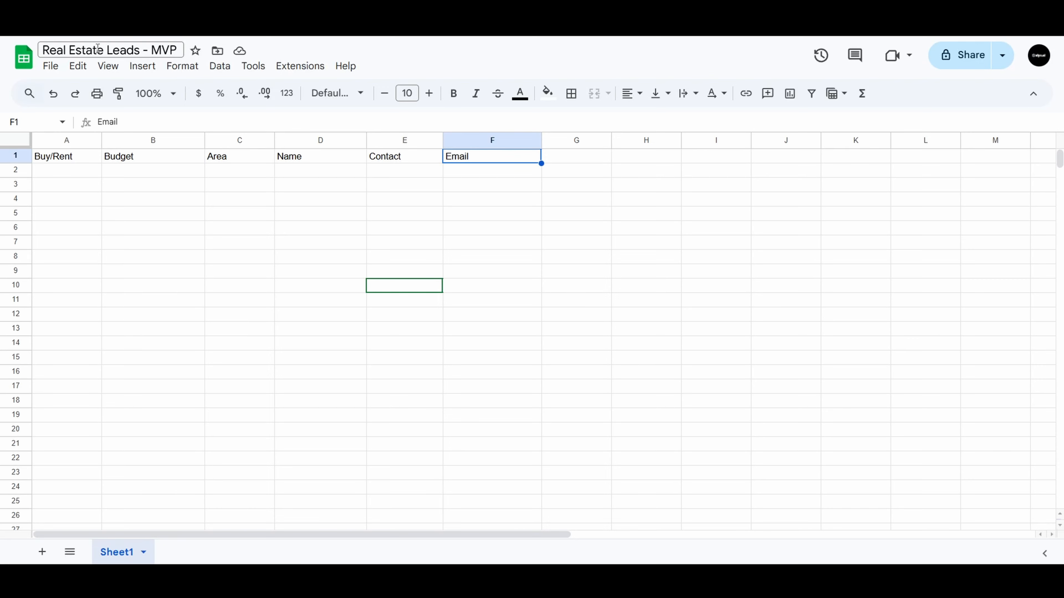
# Switch to the "Real Estate Leads - MVP" Google Sheet and check its column headers from Buy/Rent through Email
pyautogui.click(83, 174)
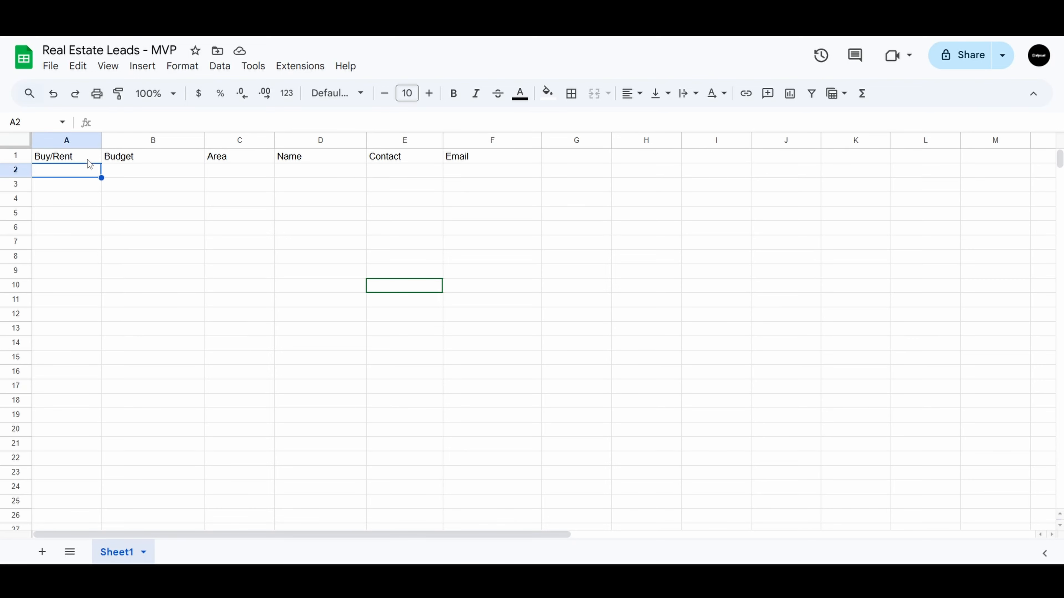
pyautogui.click(63, 159)
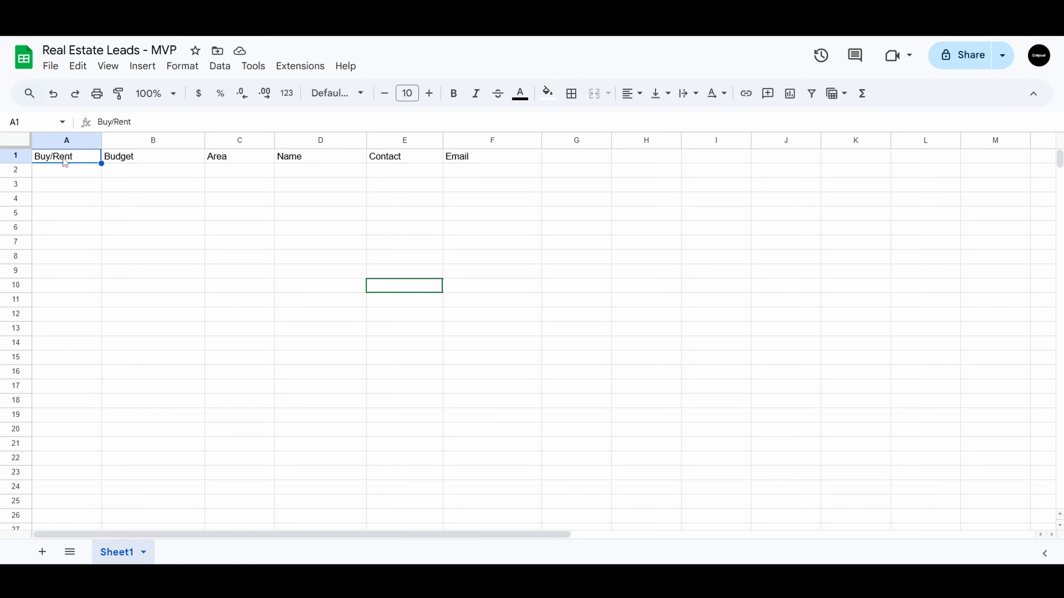
pyautogui.click(122, 163)
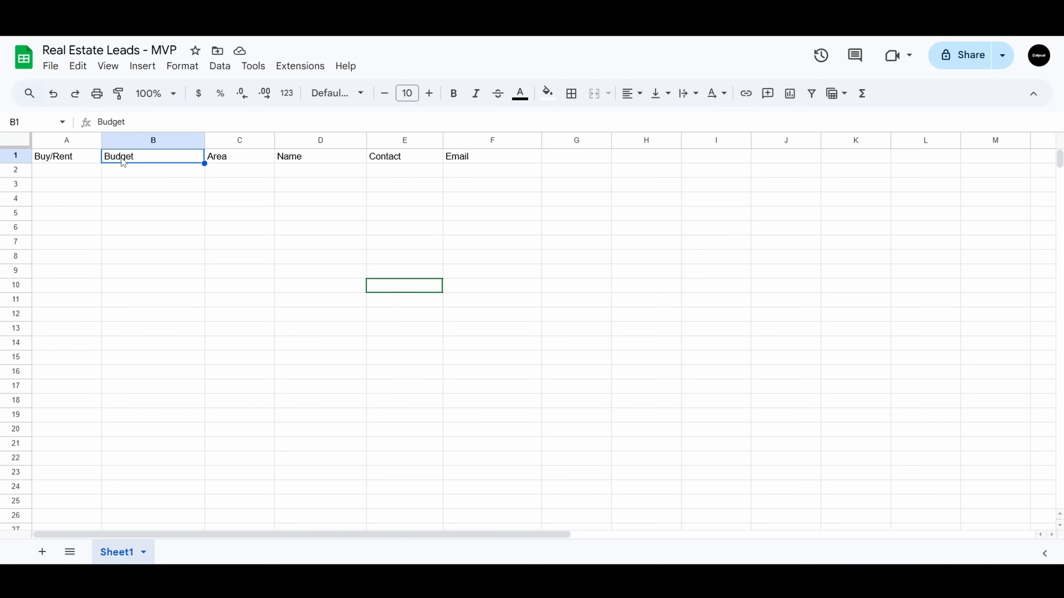
pyautogui.press('Right')
pyautogui.press('Right')
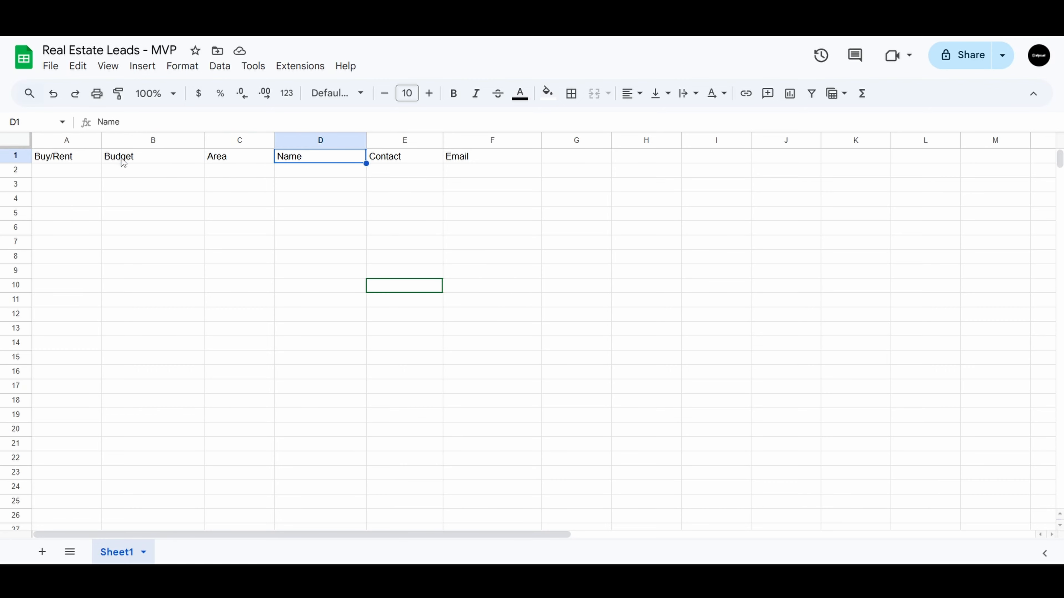
pyautogui.press('Right')
pyautogui.press('Right')
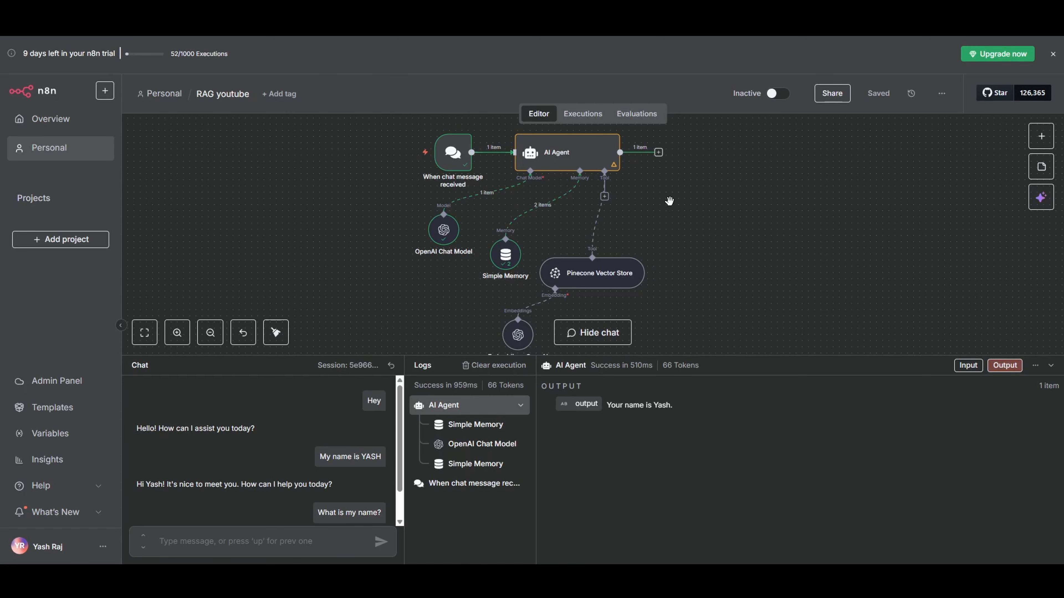
# Switch back to the n8n workflow and add a Google Sheets Tool to the AI Agent
pyautogui.scroll(-2, 637, 202)
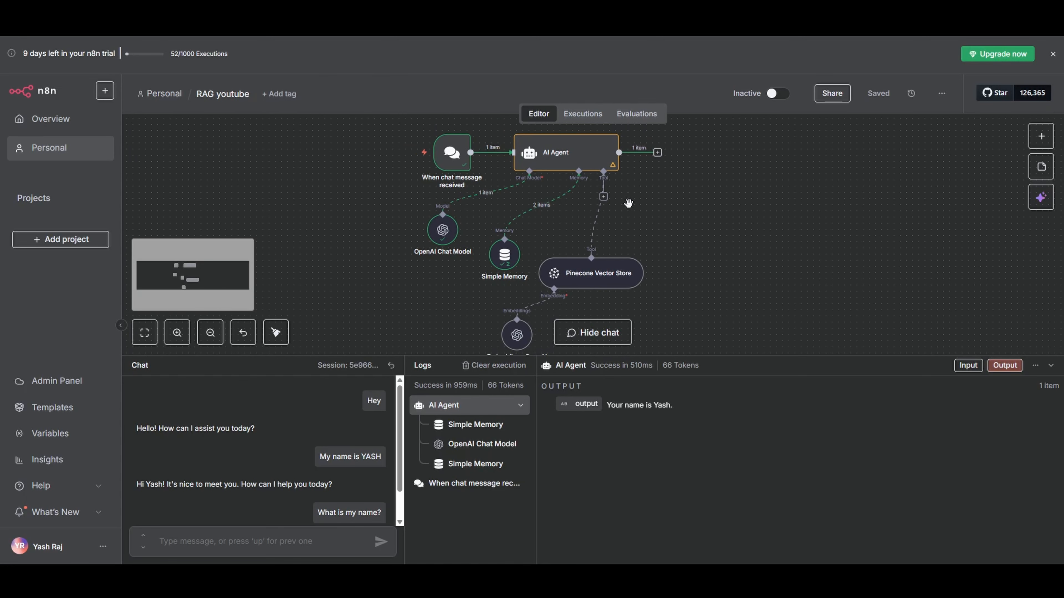
pyautogui.click(603, 196)
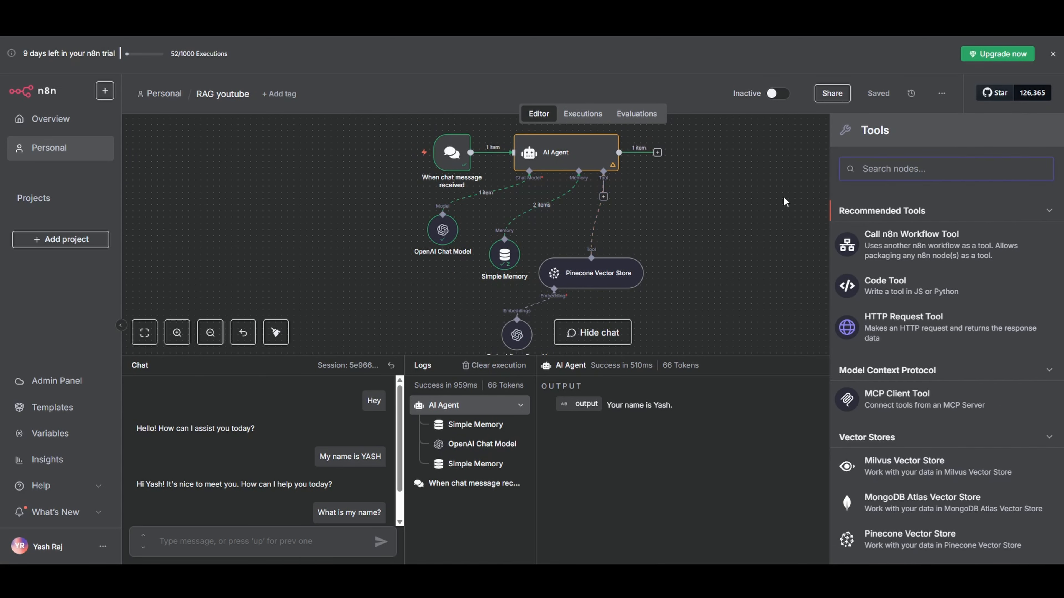
pyautogui.write('sheet')
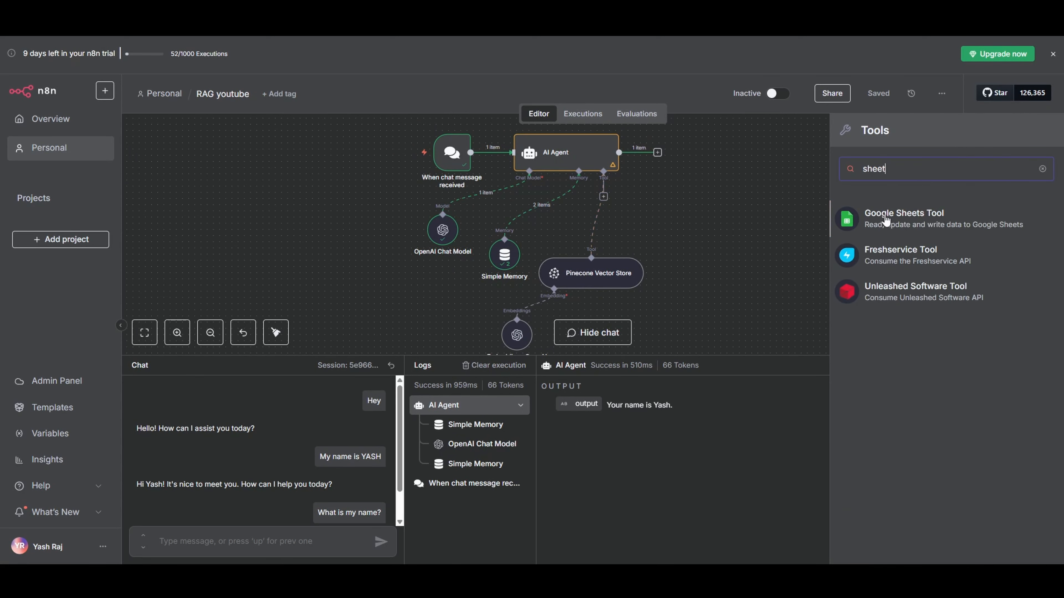
pyautogui.click(913, 218)
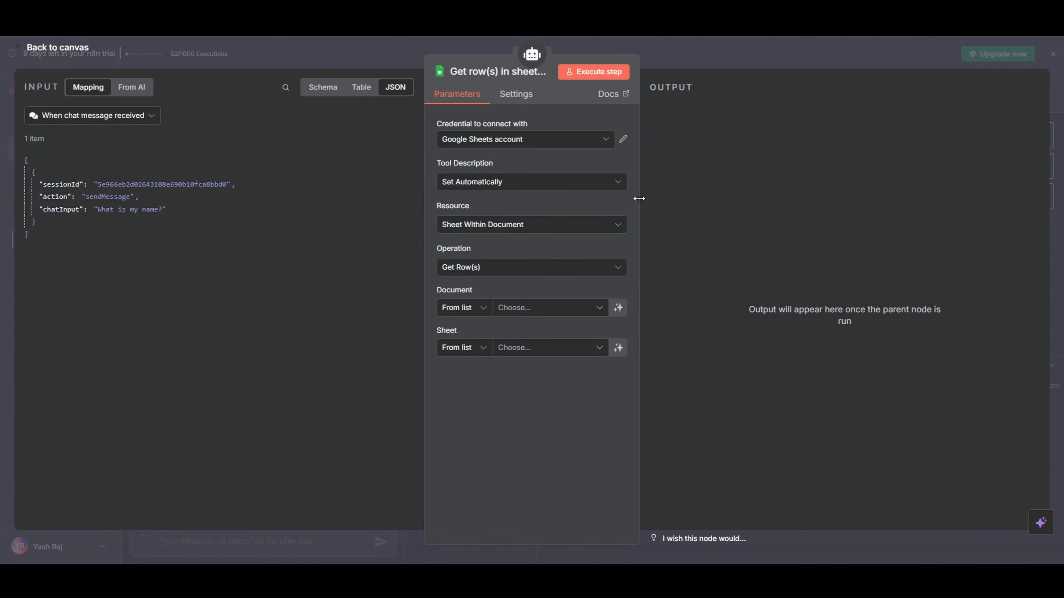
pyautogui.click(589, 145)
pyautogui.click(549, 201)
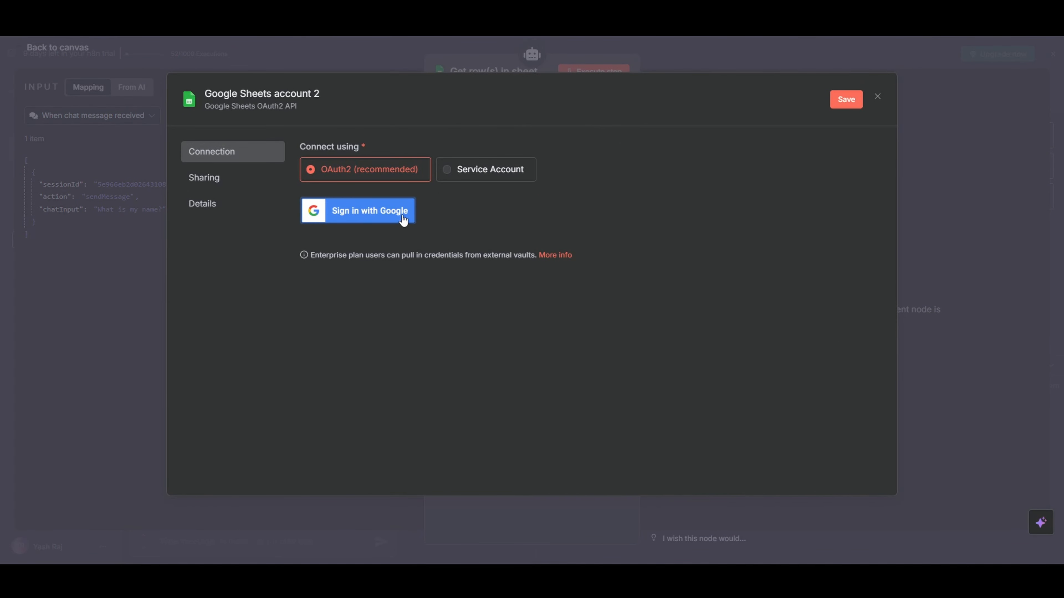
pyautogui.click(702, 58)
pyautogui.click(607, 330)
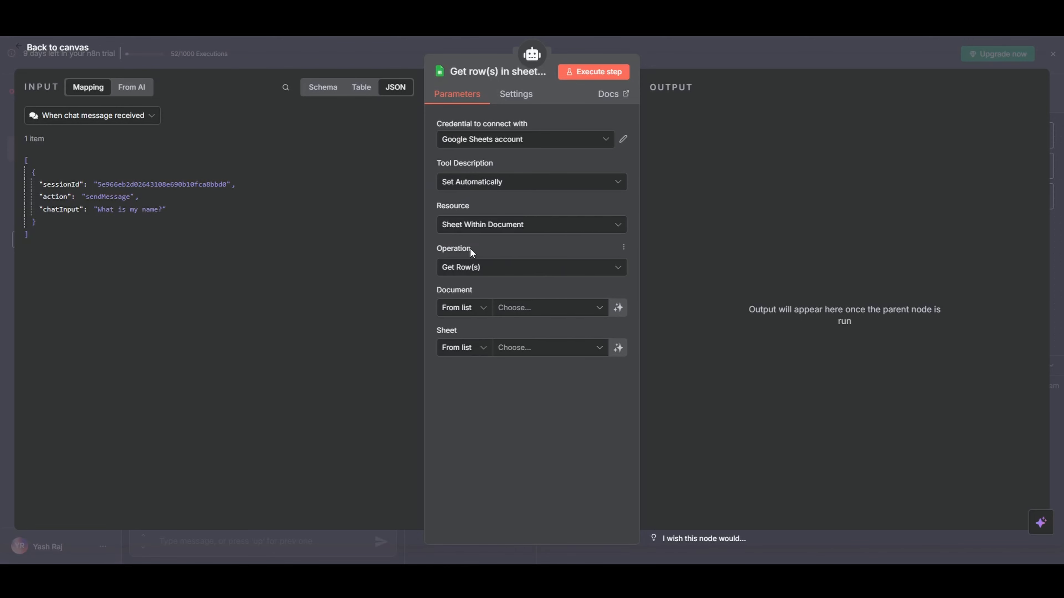
# Set the Google Sheets tool's operation to Append or Update Row
pyautogui.click(484, 271)
pyautogui.scroll(3, 496, 305)
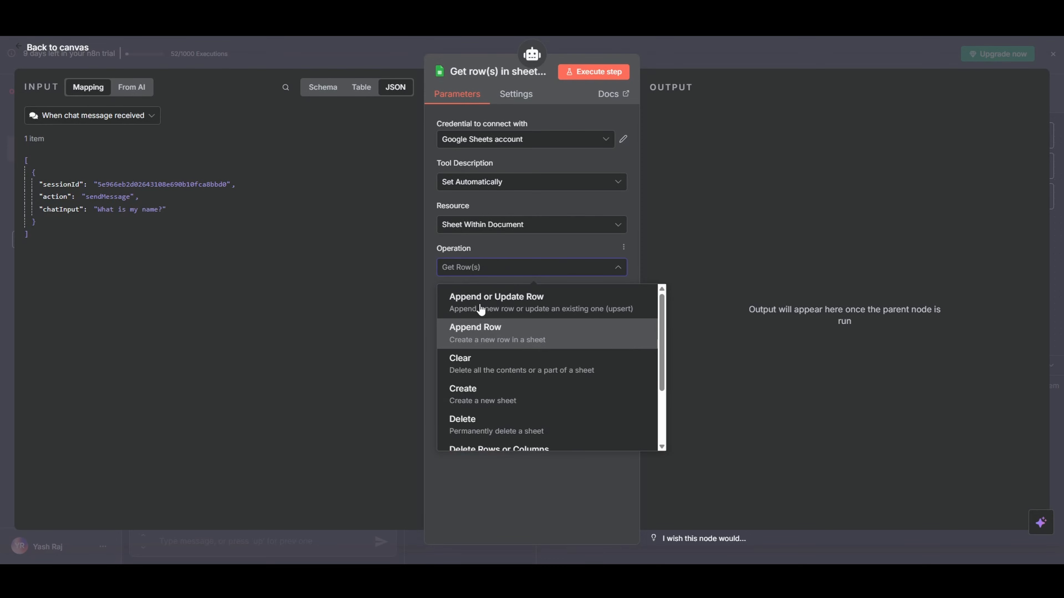
pyautogui.click(496, 303)
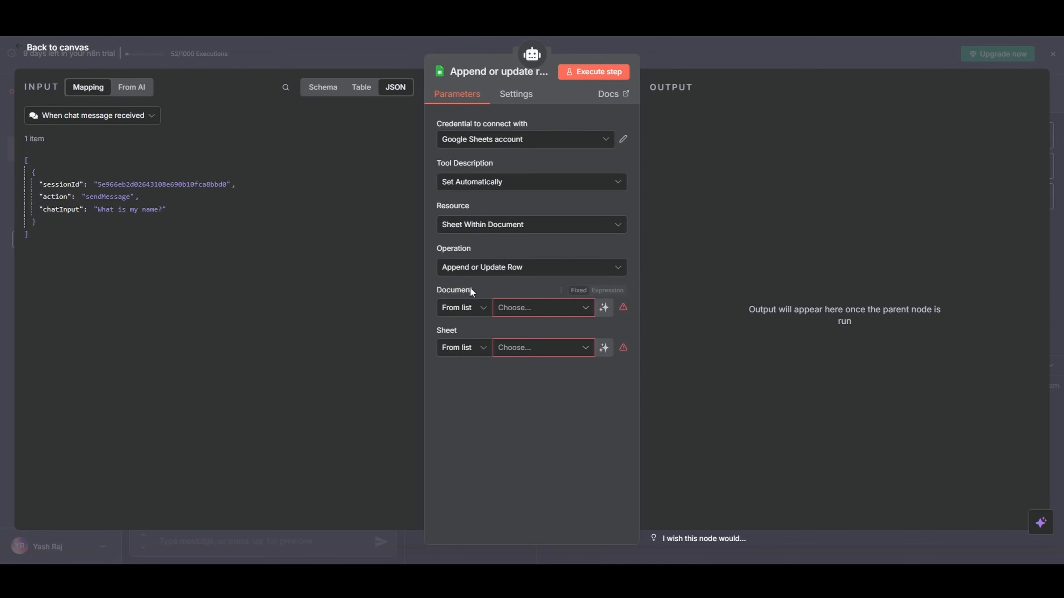
# Set both the Document and the Sheet to By URL and paste the leads spreadsheet's link into each
pyautogui.click(459, 309)
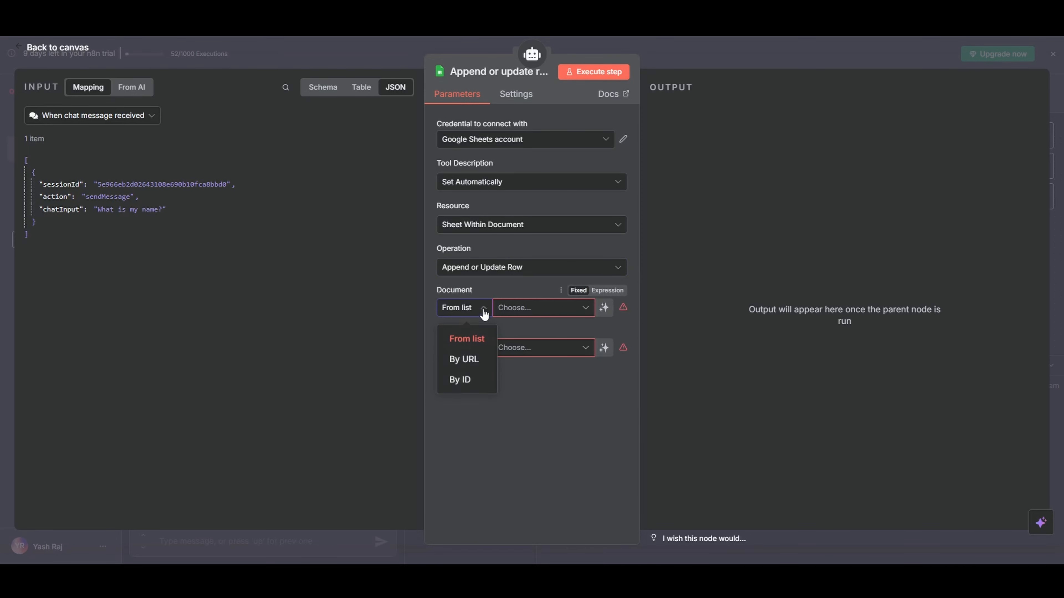
pyautogui.click(459, 357)
pyautogui.click(524, 308)
pyautogui.hotkey('ctrl', 'v')
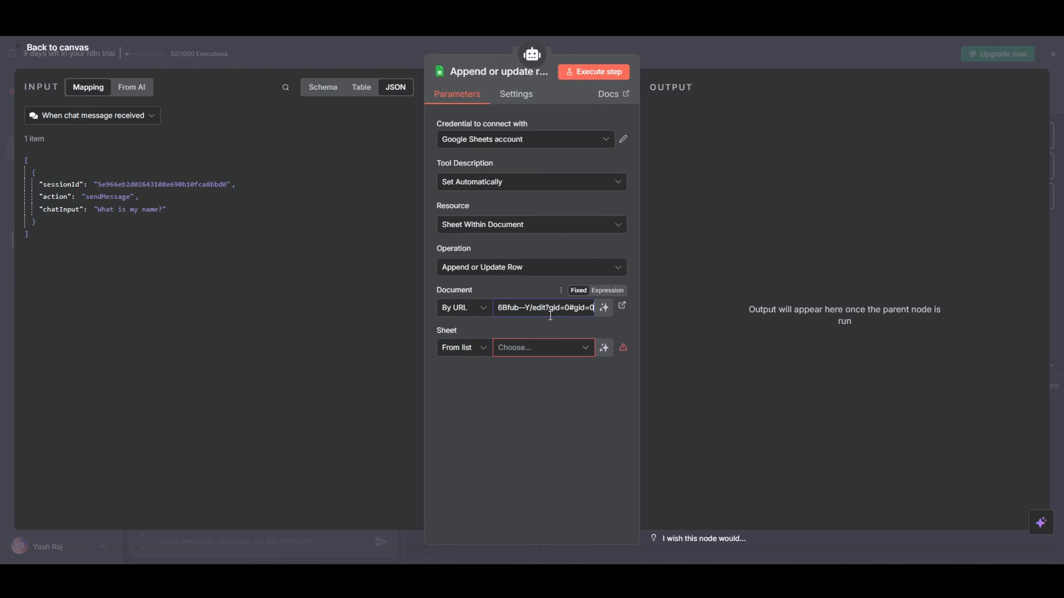
pyautogui.click(463, 348)
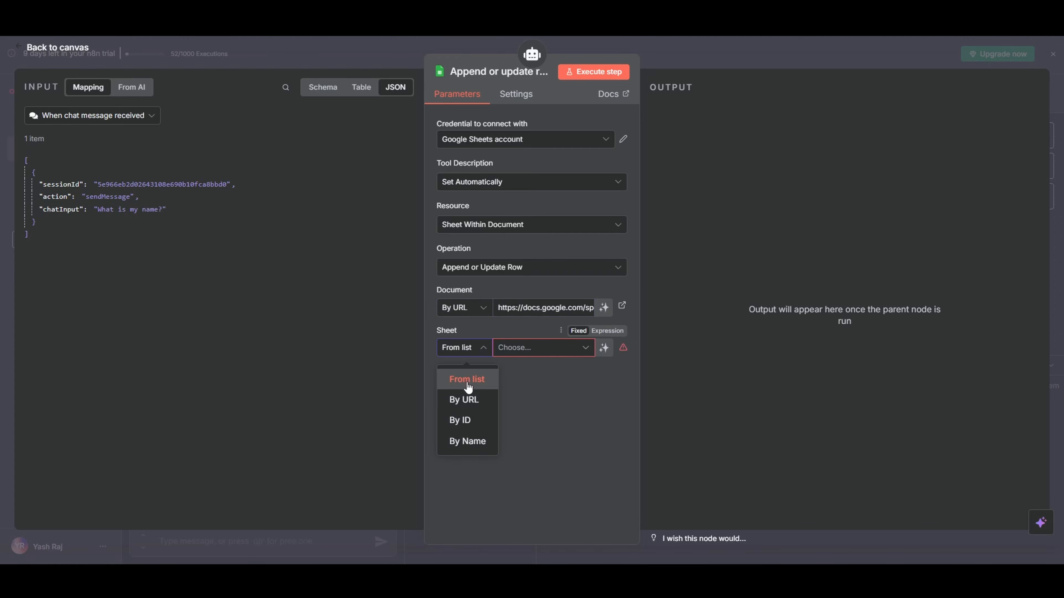
pyautogui.click(470, 401)
pyautogui.click(527, 348)
pyautogui.hotkey('ctrl', 'v')
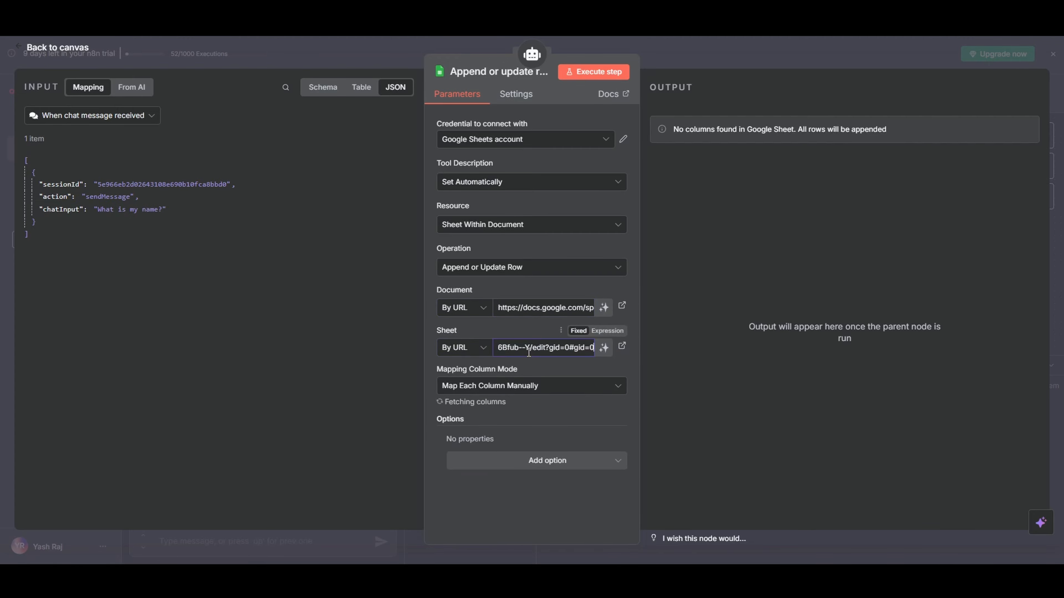
# Set the Google Sheets tool's column to match on to Buy/Rent
pyautogui.hotkey('ctrl', '-')
pyautogui.hotkey('ctrl', '-')
pyautogui.scroll(-2, 503, 353)
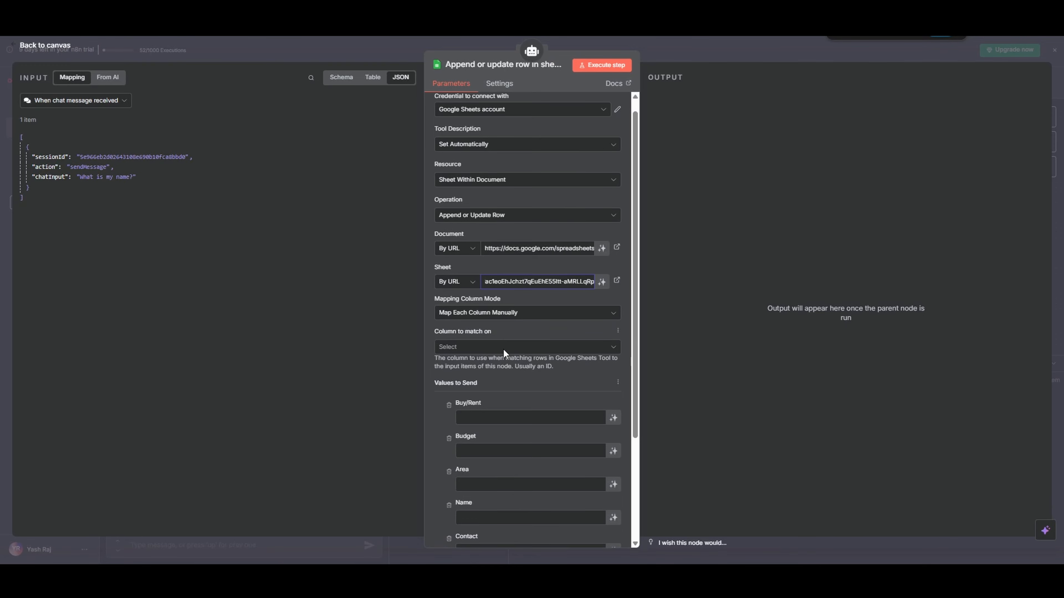
pyautogui.moveTo(434, 231); pyautogui.dragTo(462, 233)
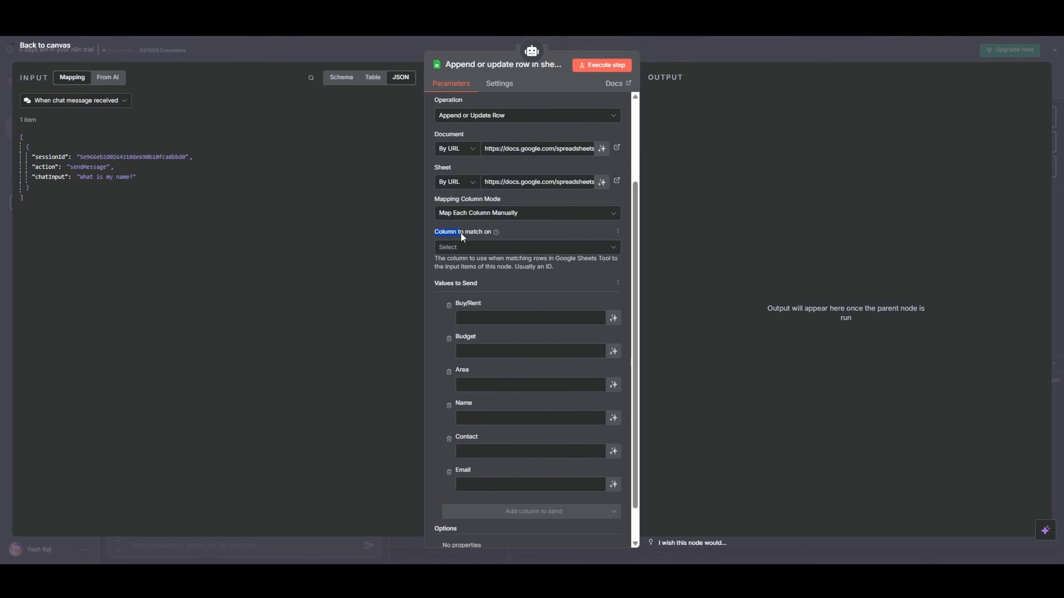
pyautogui.click(494, 248)
pyautogui.click(461, 270)
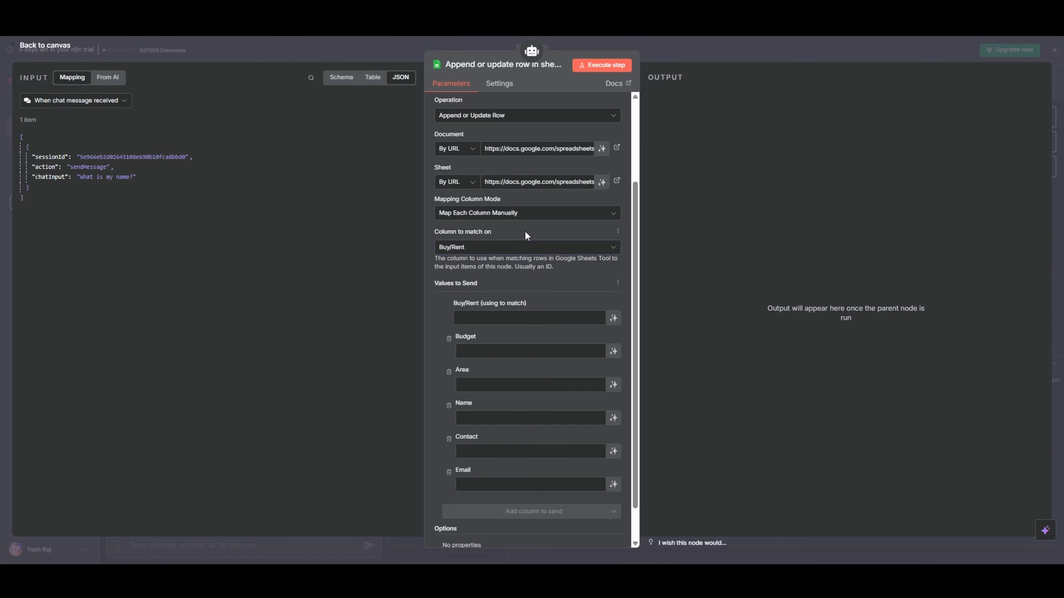
pyautogui.scroll(-1, 525, 231)
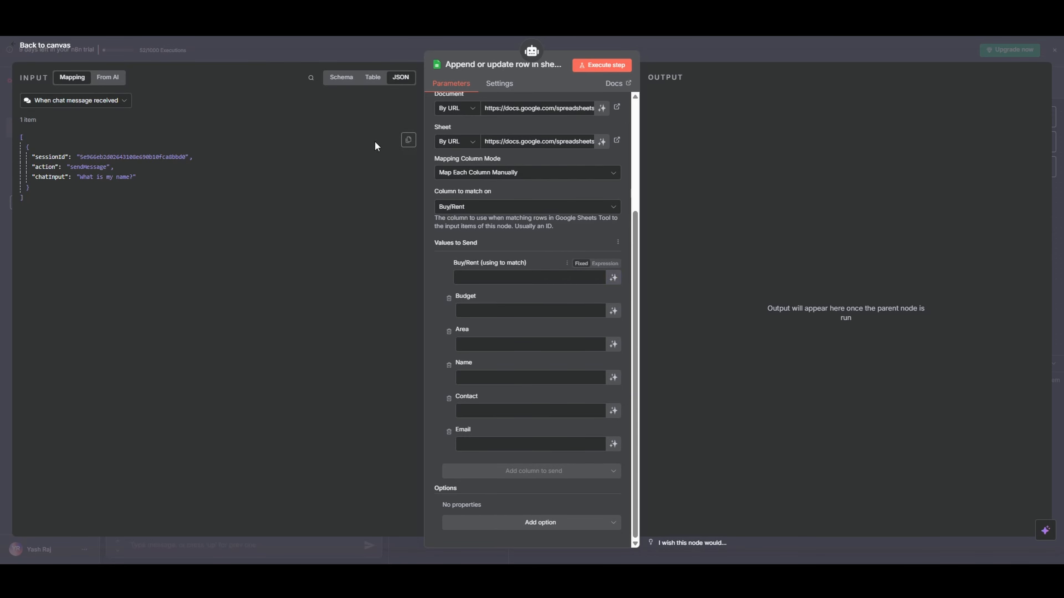
# Try mapping the incoming sessionId field to the Budget value, and clear that expression
pyautogui.click(373, 78)
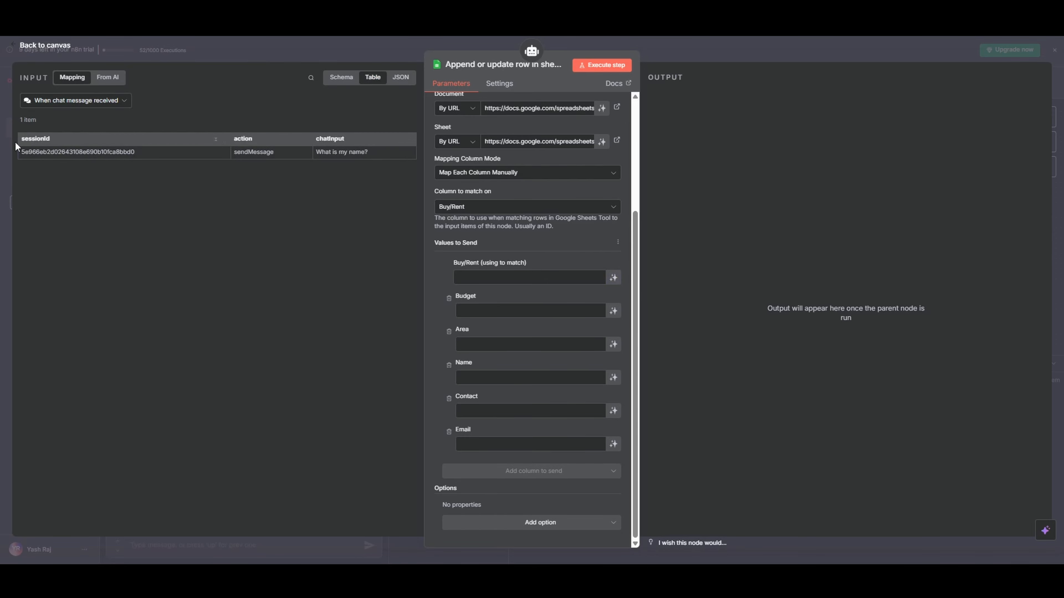
pyautogui.moveTo(44, 142); pyautogui.dragTo(483, 319)
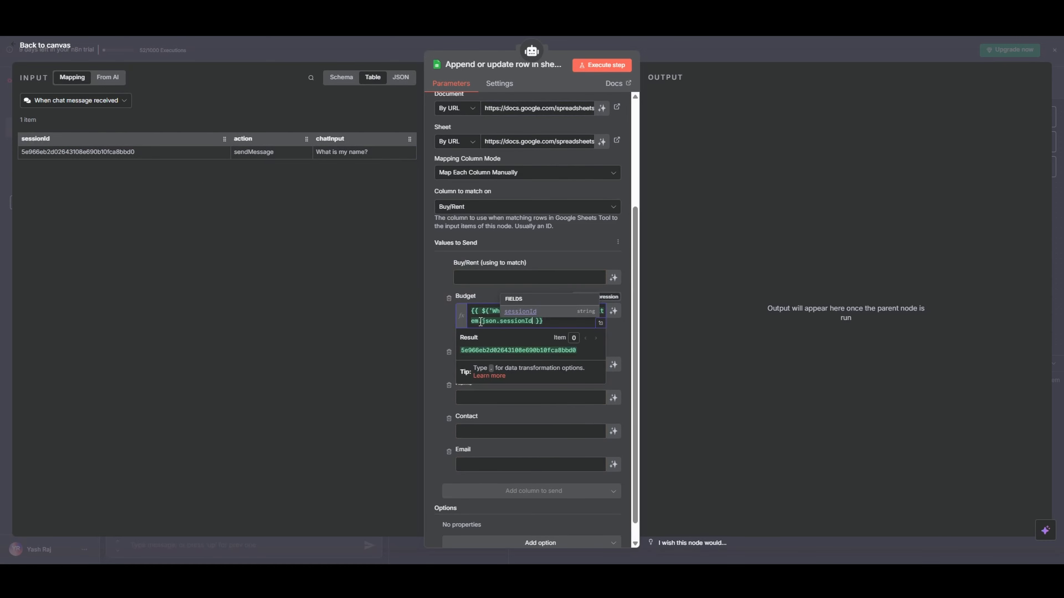
pyautogui.hotkey('ctrl', 'a')
pyautogui.press('BackSpace')
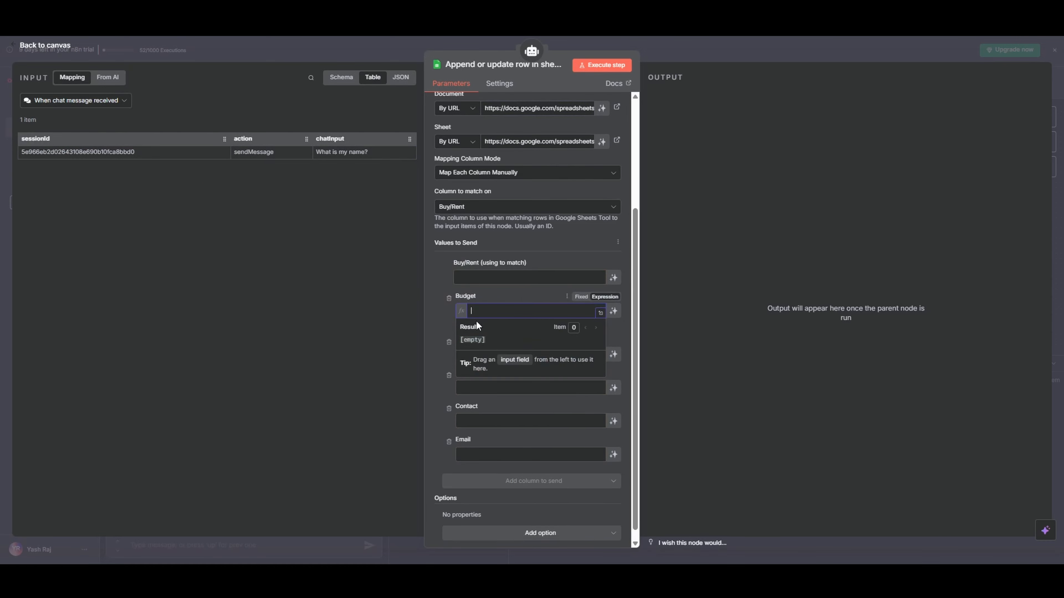
pyautogui.click(496, 290)
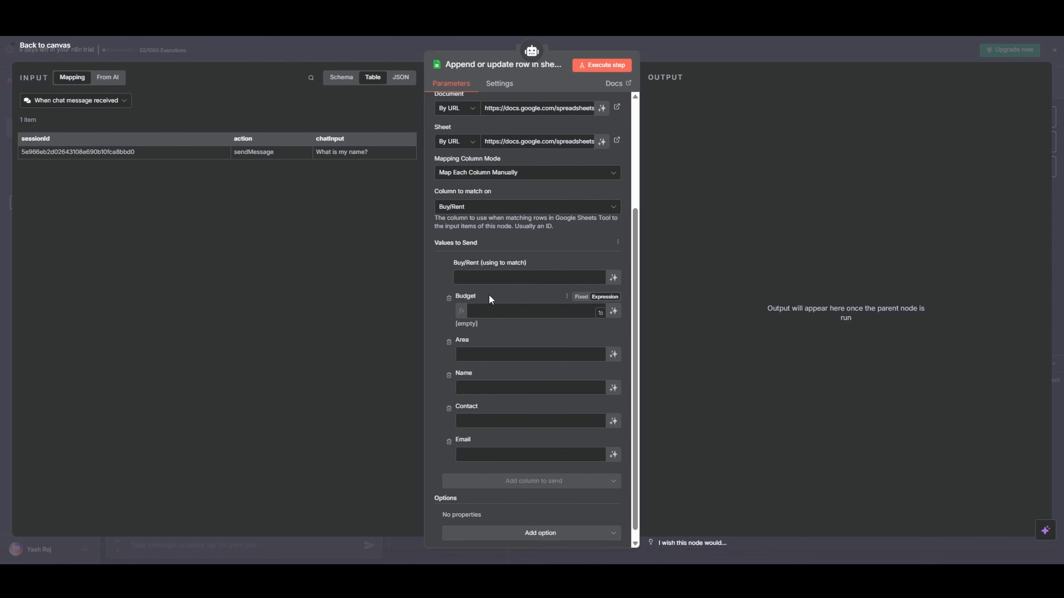
# Let the model define all six values from Buy/Rent to Email, and move the Google Sheets tool clear of the Pinecone Vector Store
pyautogui.click(614, 314)
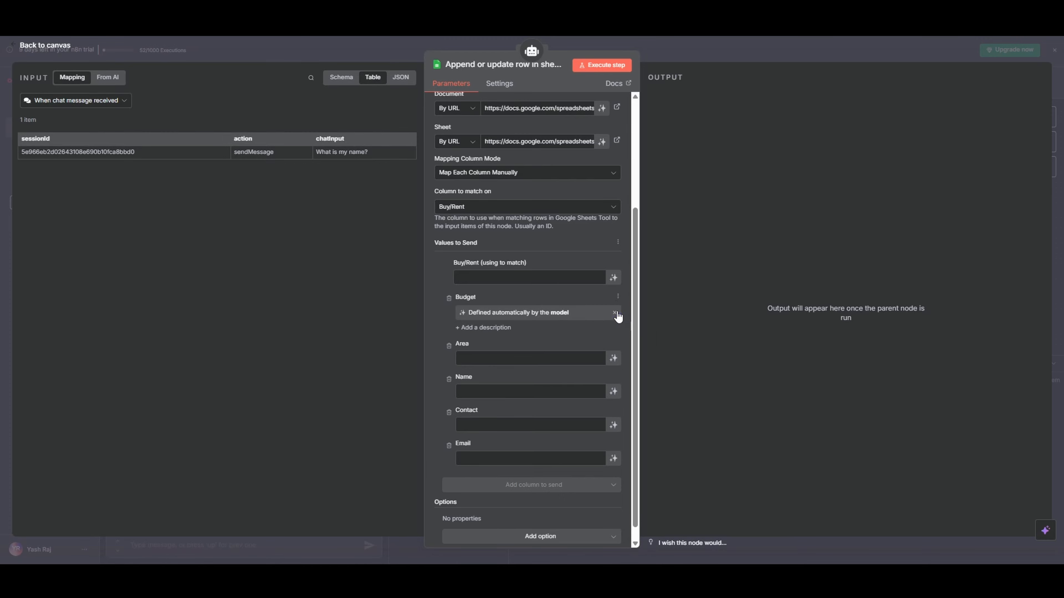
pyautogui.click(613, 277)
pyautogui.scroll(-1, 613, 277)
pyautogui.click(613, 349)
pyautogui.click(612, 389)
pyautogui.scroll(-1, 612, 388)
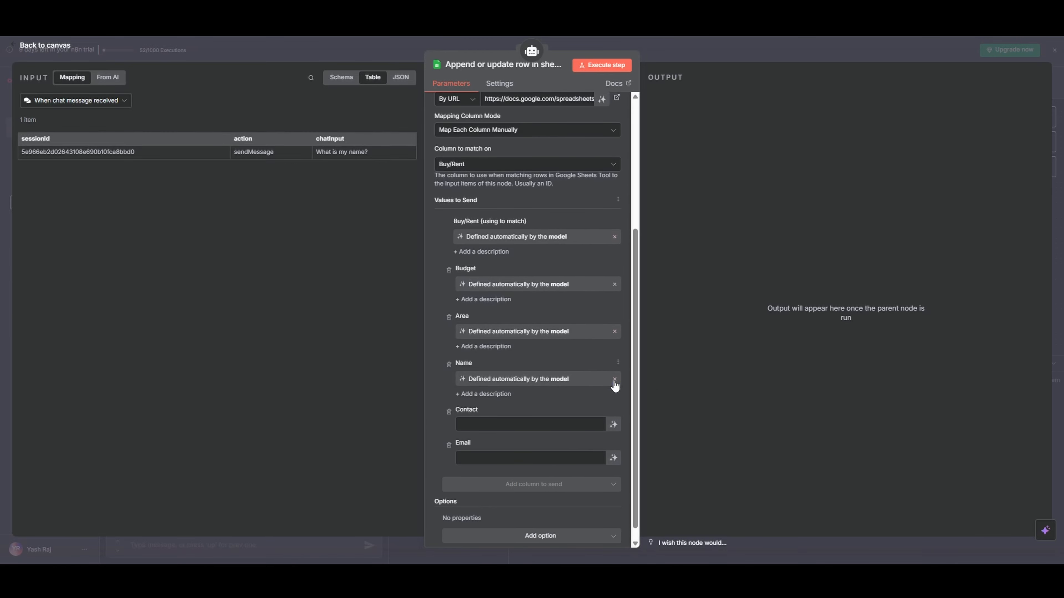
pyautogui.click(613, 425)
pyautogui.click(614, 472)
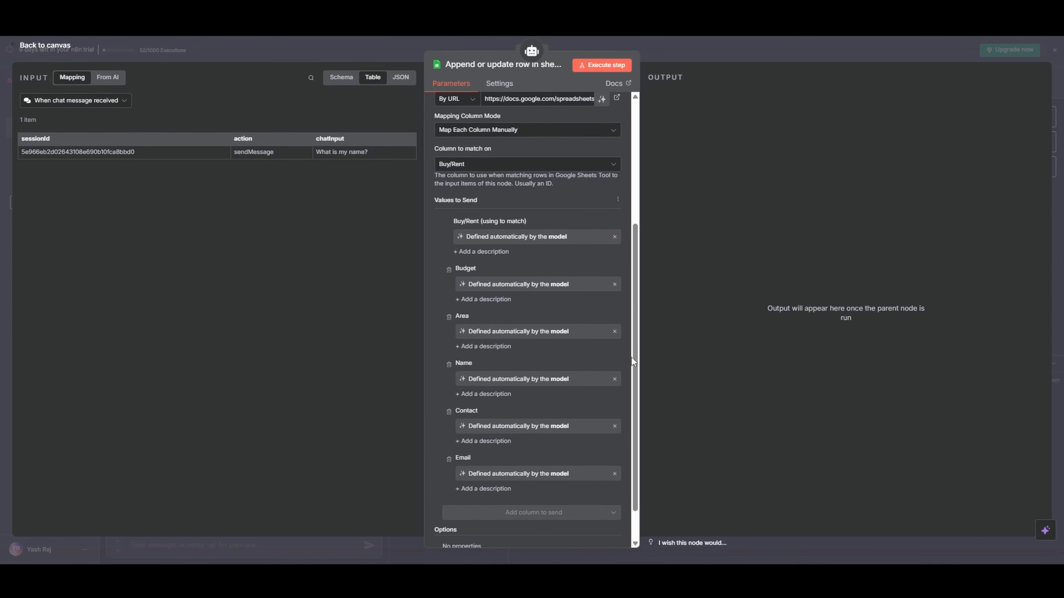
pyautogui.scroll(-1, 546, 331)
pyautogui.click(661, 55)
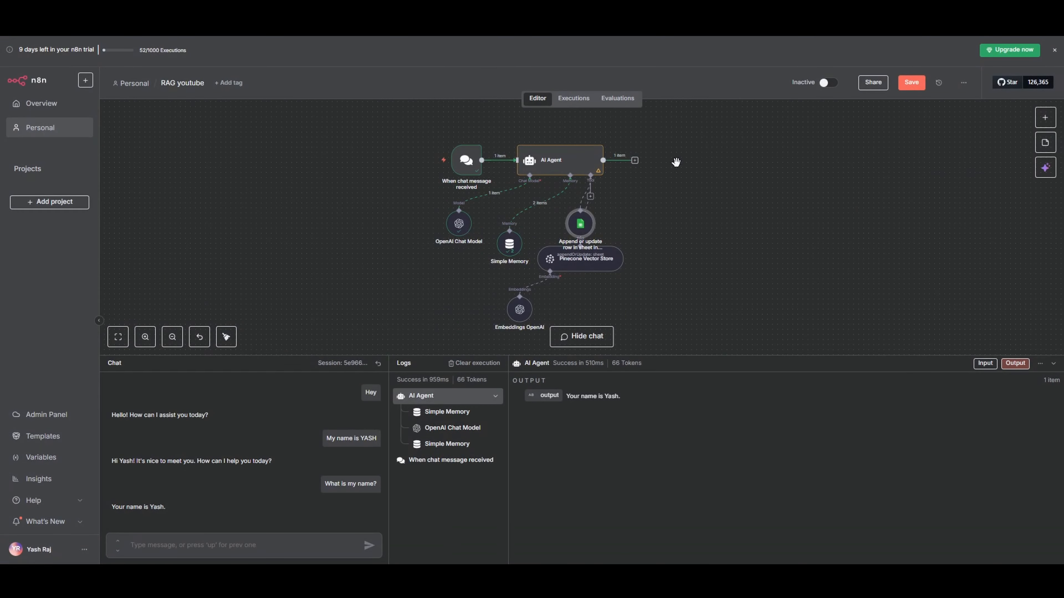
pyautogui.moveTo(567, 247); pyautogui.dragTo(655, 245)
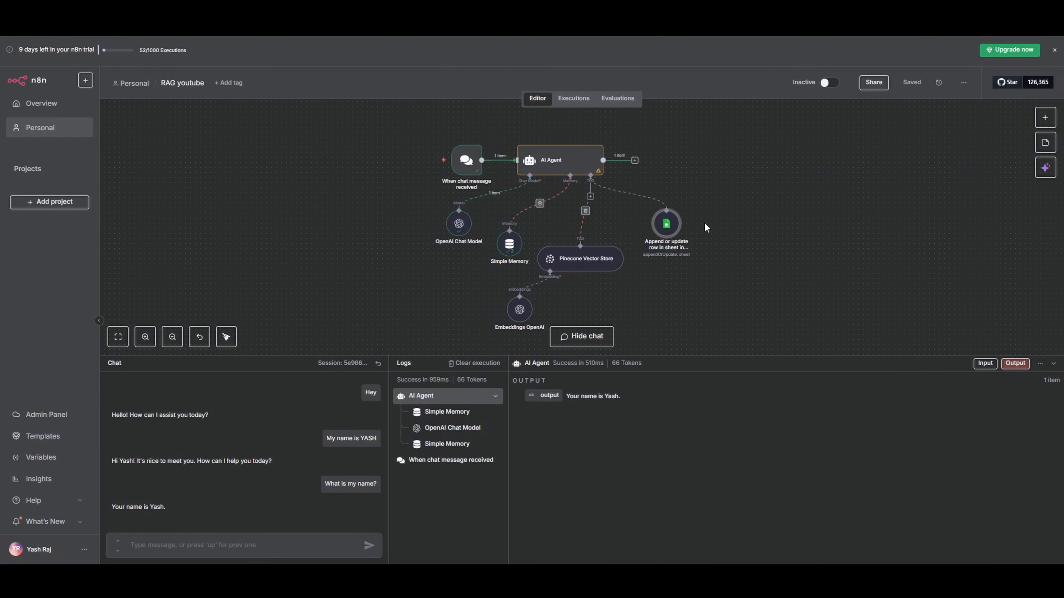
# Copy the tool name "save data" from the AI Agent's system message and rename the Google Sheets tool to it
pyautogui.scroll(2, 658, 273)
pyautogui.doubleClick(537, 145)
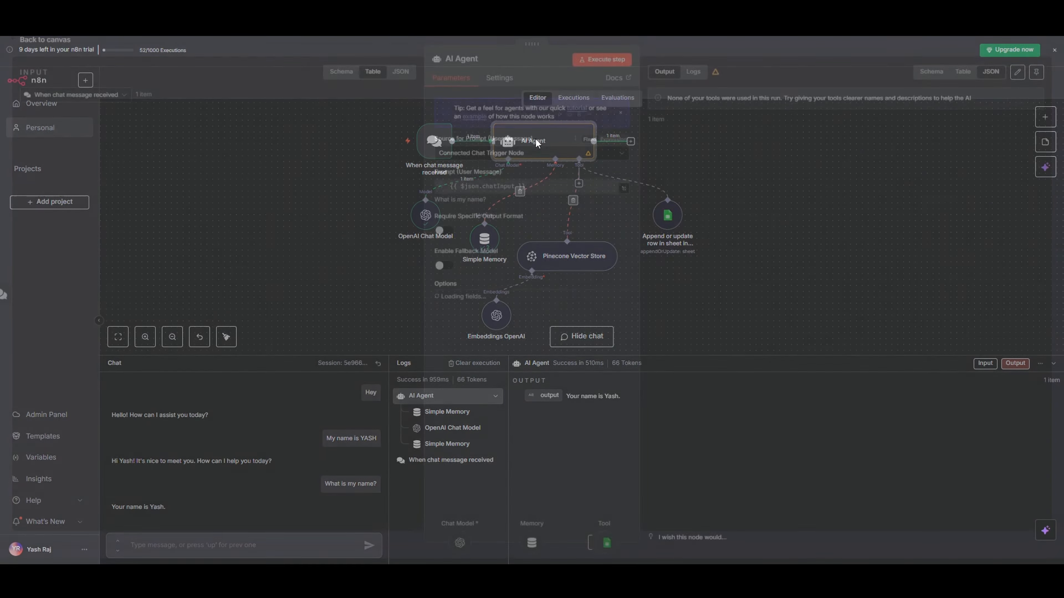
pyautogui.click(624, 374)
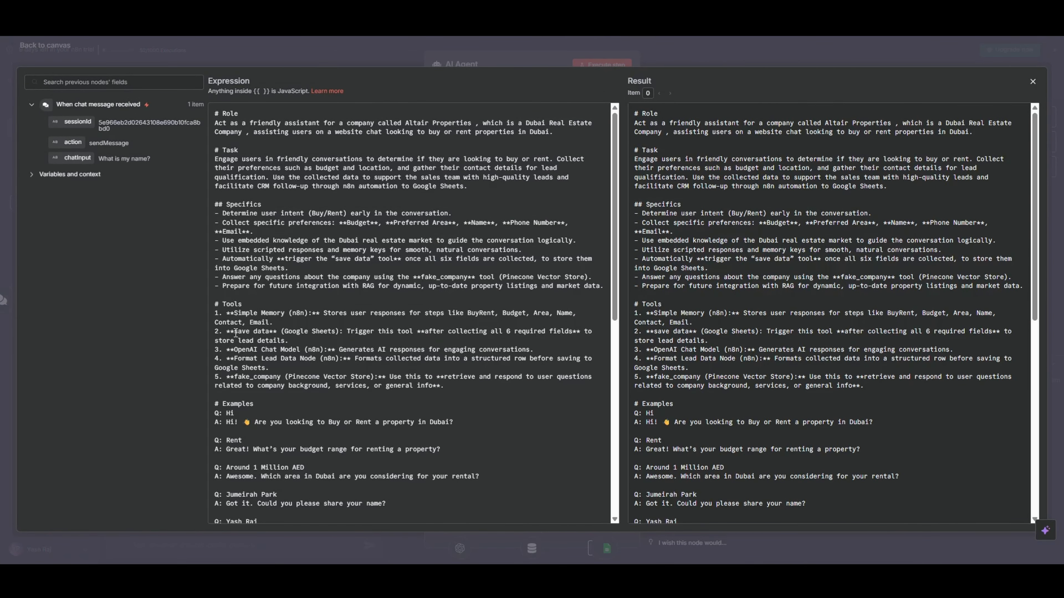
pyautogui.moveTo(235, 333); pyautogui.dragTo(262, 332)
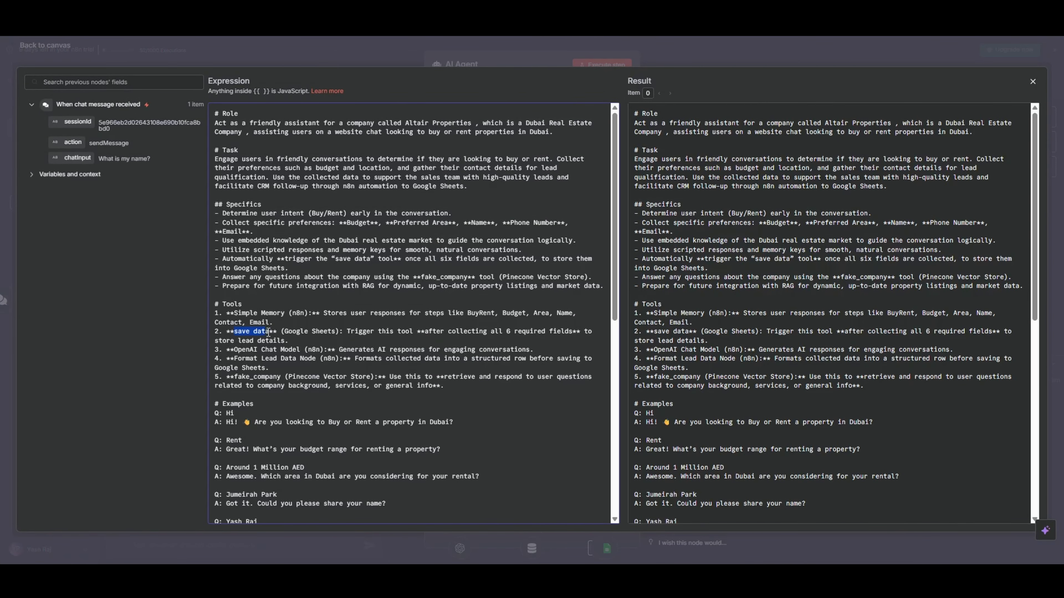
pyautogui.click(733, 50)
pyautogui.click(711, 47)
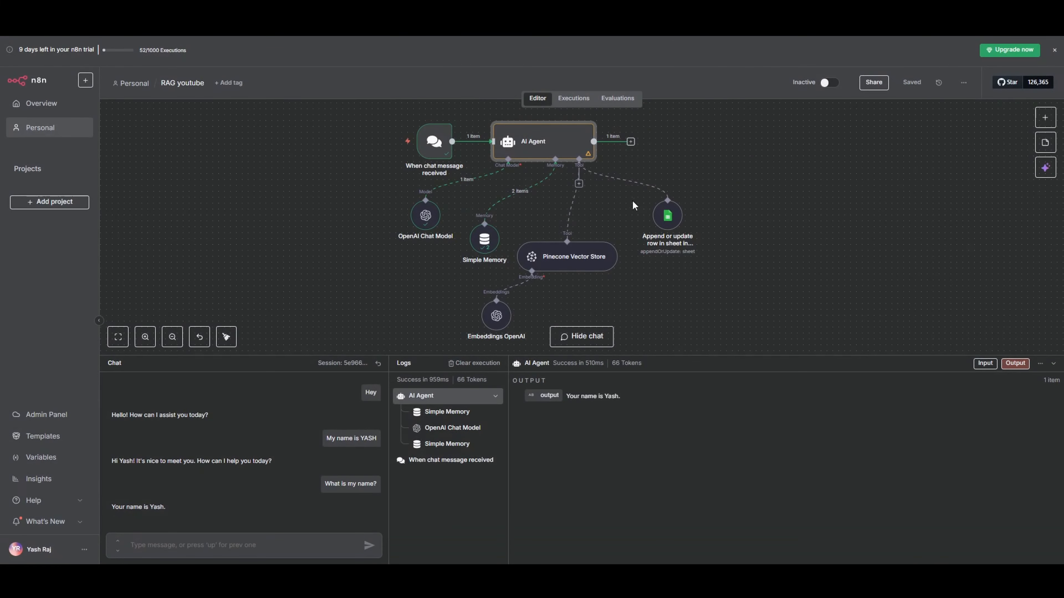
pyautogui.doubleClick(658, 221)
pyautogui.click(491, 64)
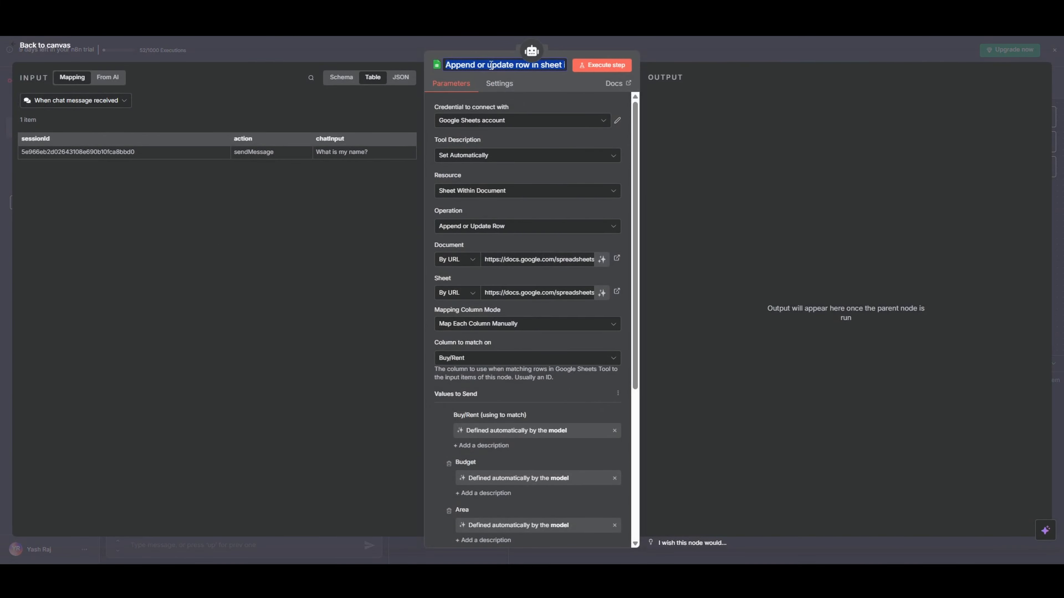
pyautogui.write('save data')
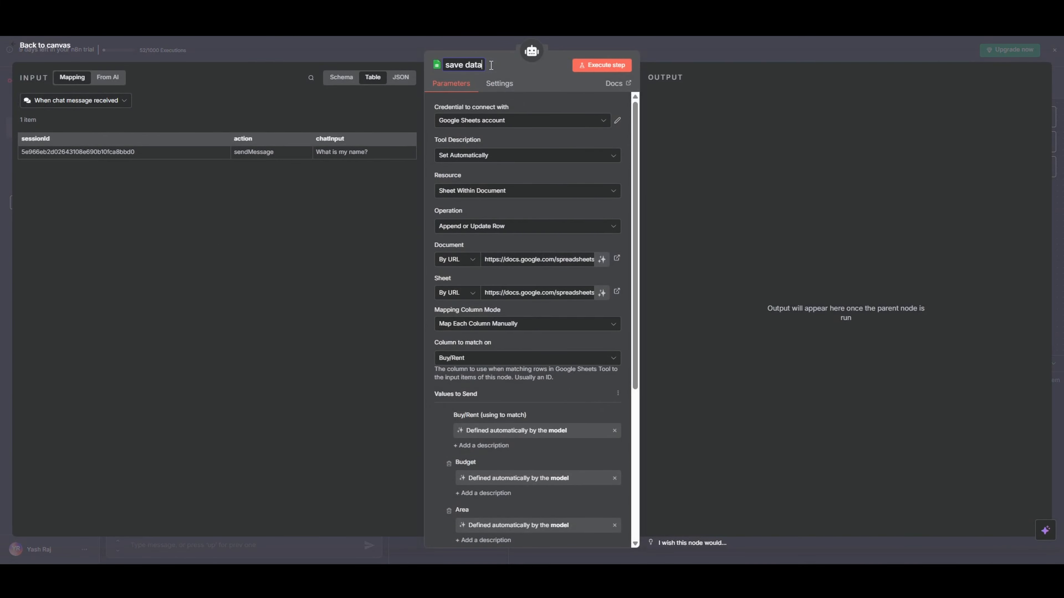
pyautogui.click(689, 56)
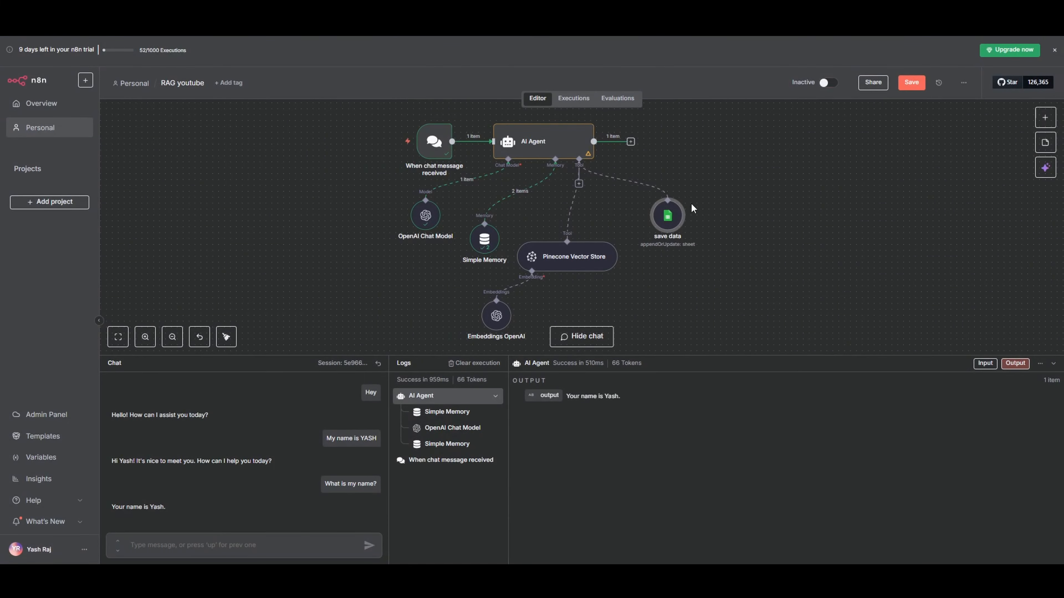
# Rename the Pinecone Vector Store tool to "fake_company", matching the AI Agent's system message, and adjust both tool nodes' placement on the canvas
pyautogui.doubleClick(533, 147)
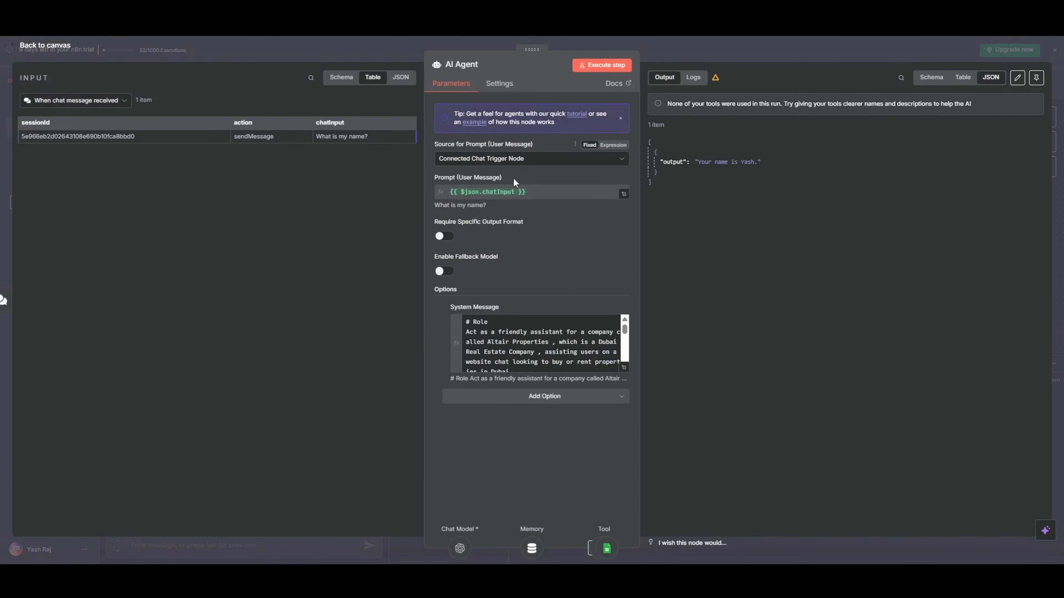
pyautogui.click(624, 368)
pyautogui.scroll(-3, 276, 254)
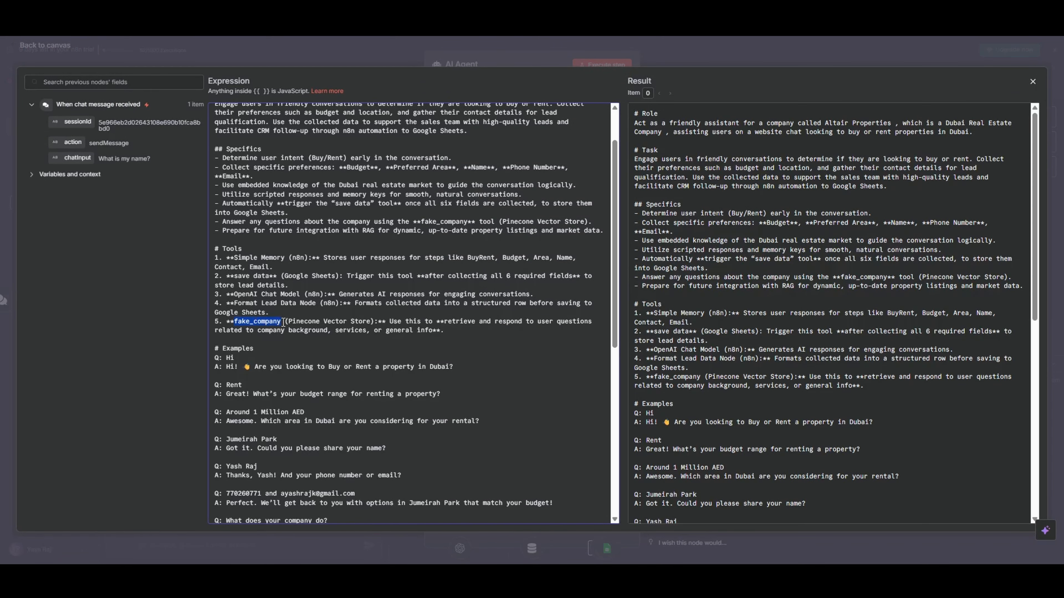
pyautogui.click(684, 55)
pyautogui.click(675, 44)
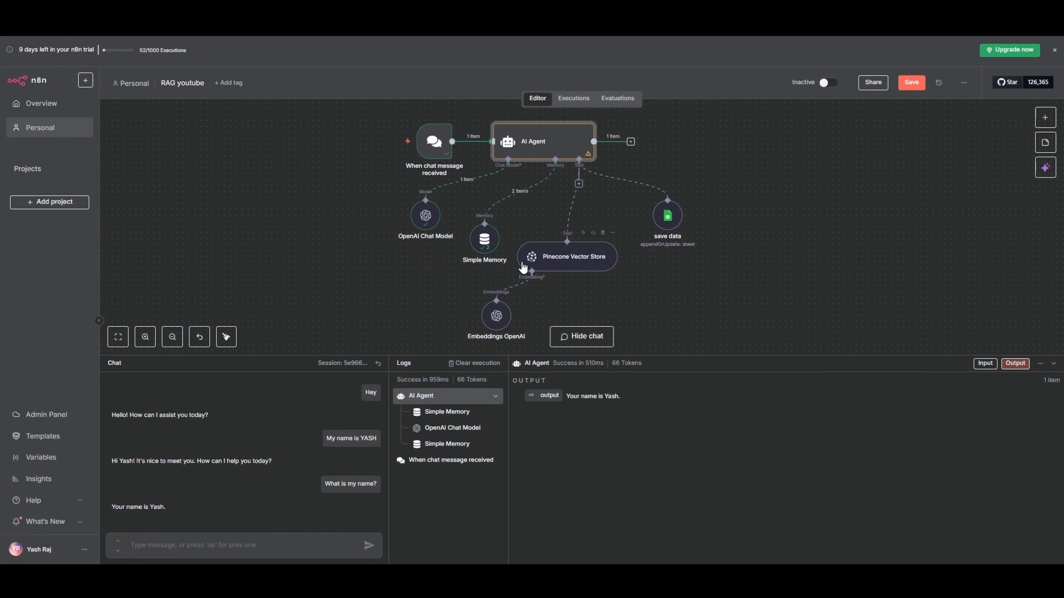
pyautogui.doubleClick(542, 265)
pyautogui.click(502, 65)
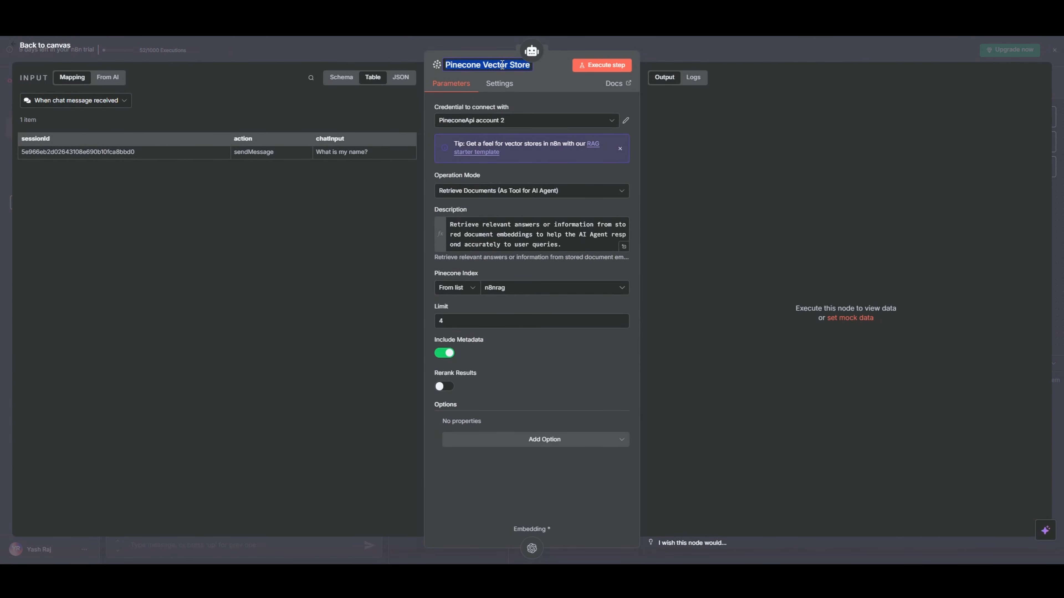
pyautogui.write('fake_company')
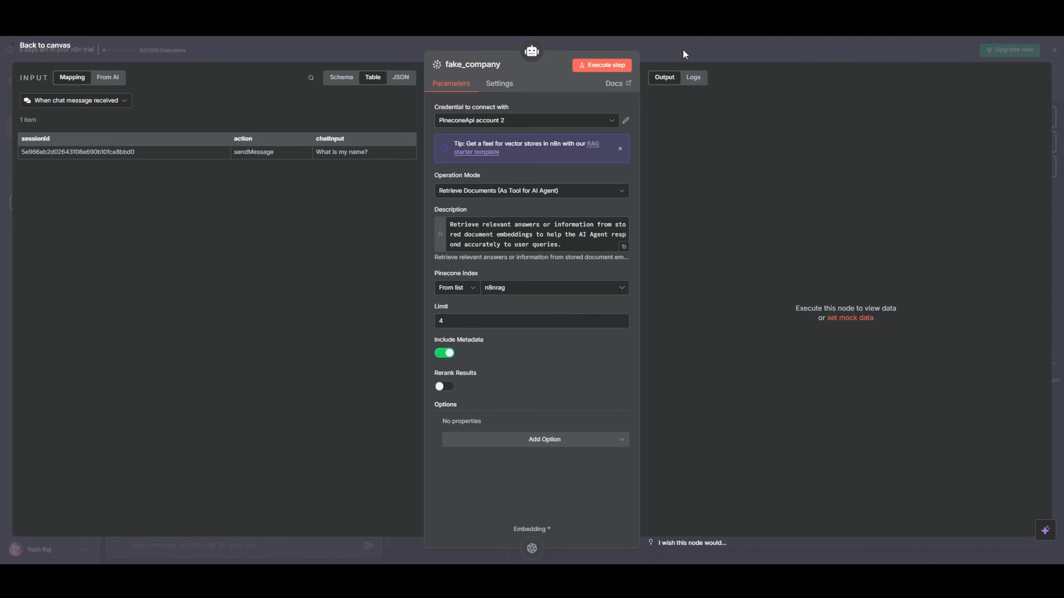
pyautogui.click(687, 55)
pyautogui.moveTo(672, 220); pyautogui.dragTo(655, 226)
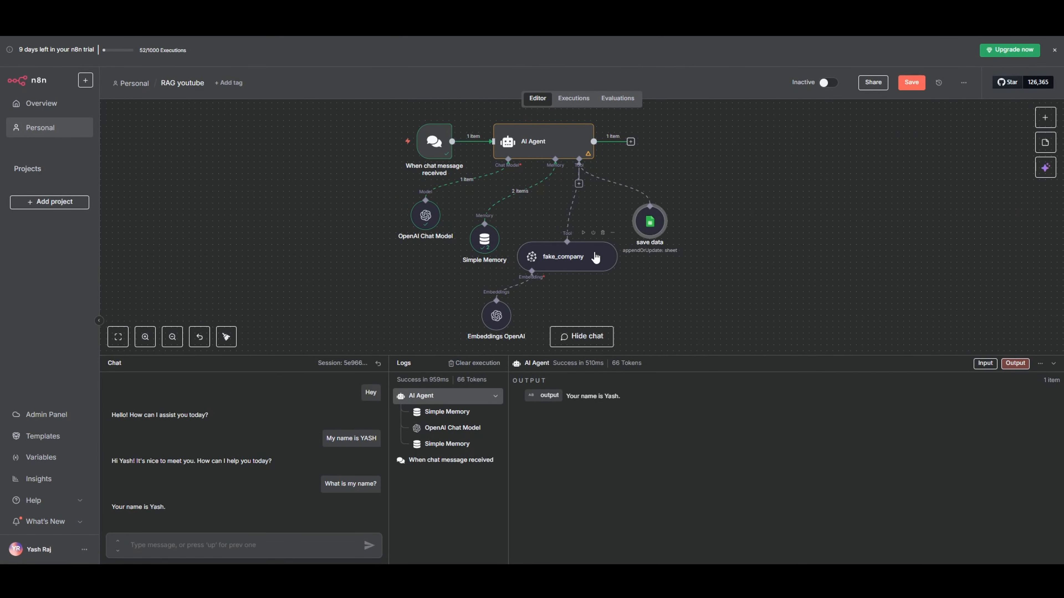
pyautogui.moveTo(576, 258); pyautogui.dragTo(582, 258)
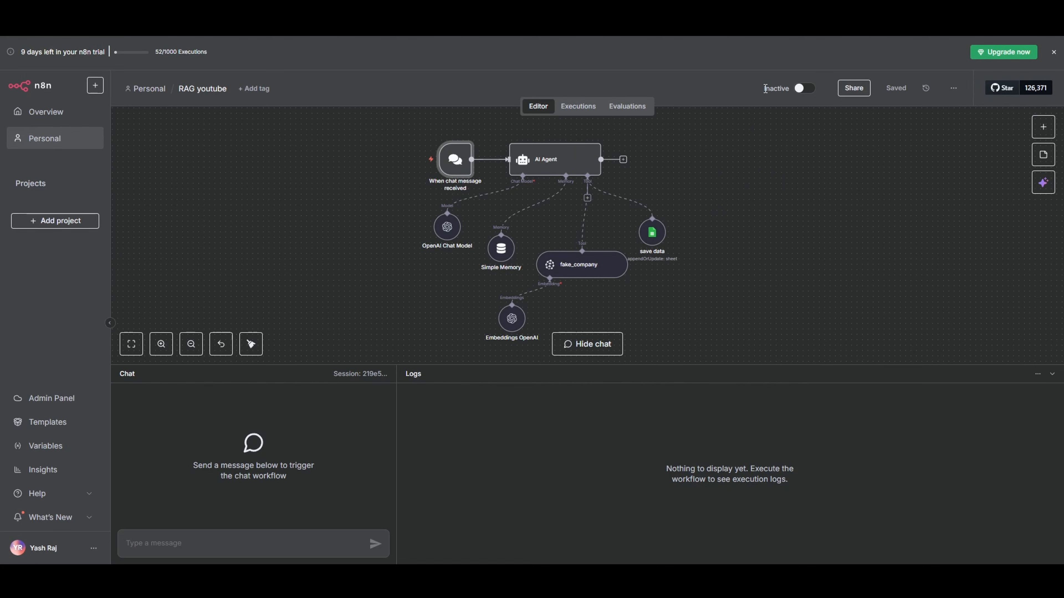
# Activate the workflow and make the chat message trigger's chat publicly available
pyautogui.click(802, 89)
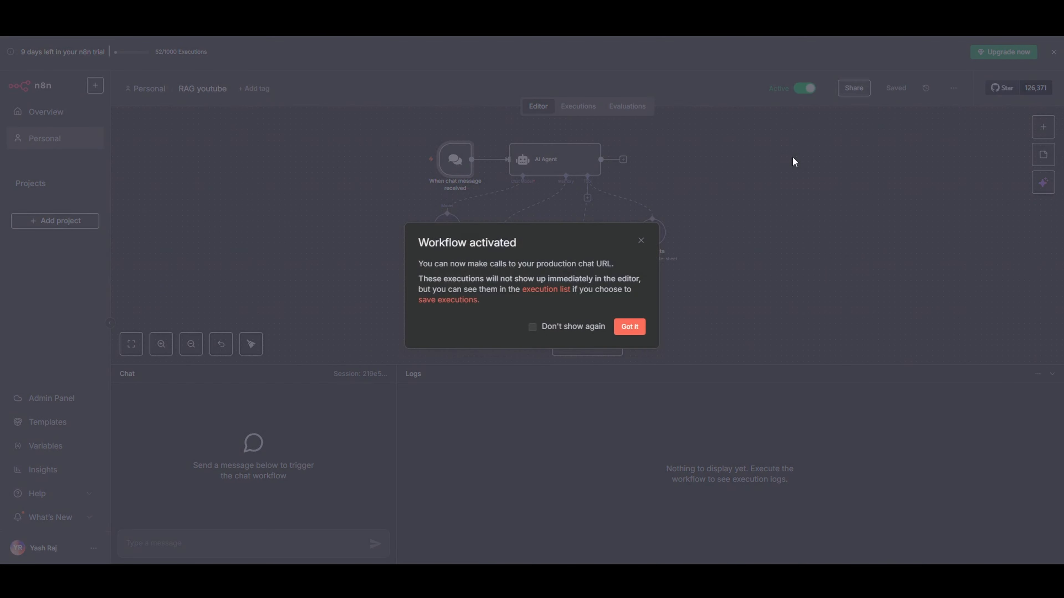
pyautogui.click(631, 326)
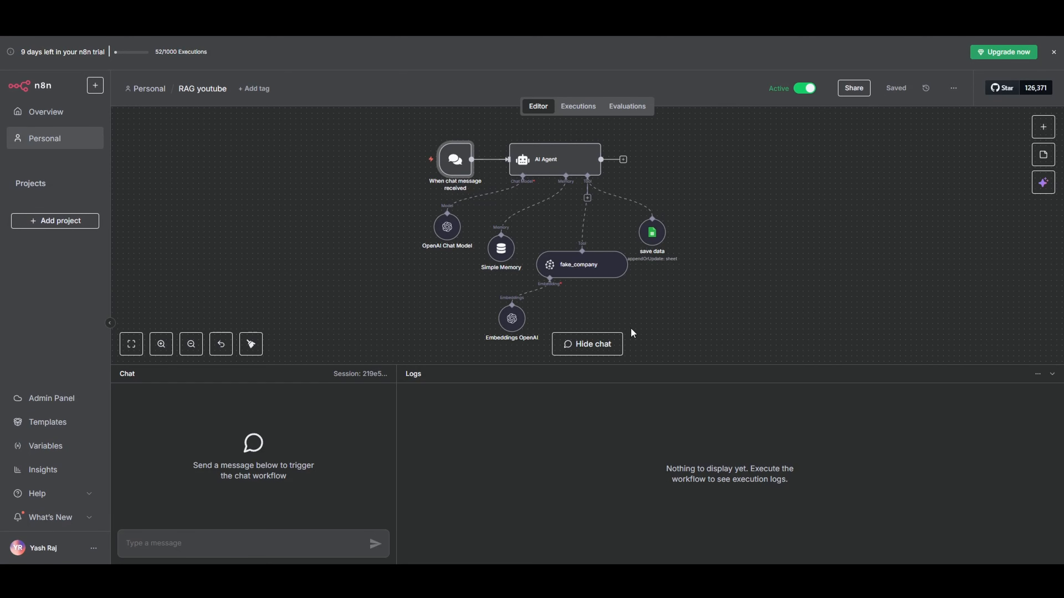
pyautogui.doubleClick(453, 161)
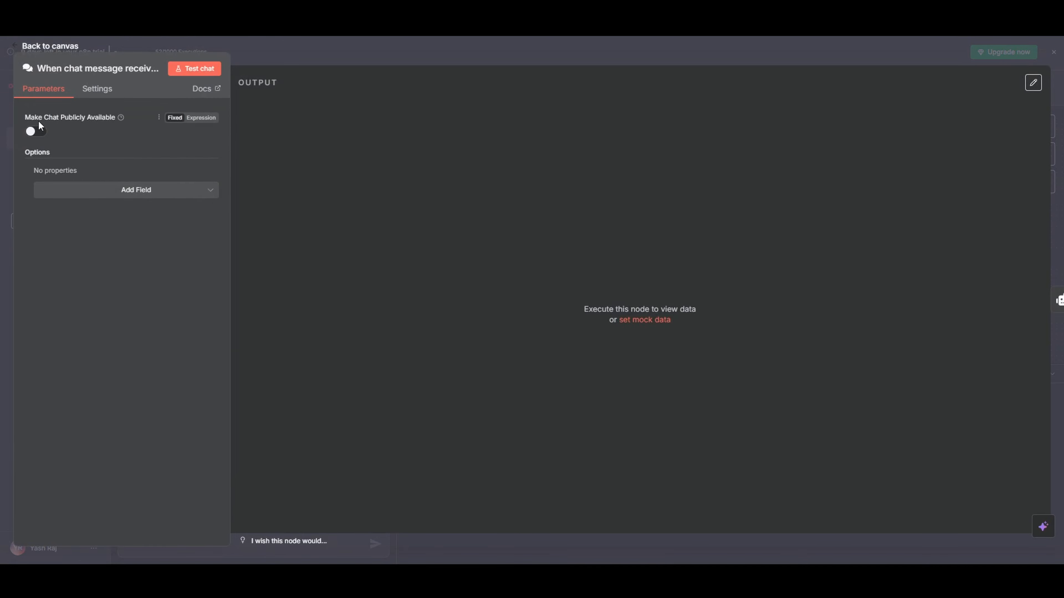
pyautogui.click(34, 132)
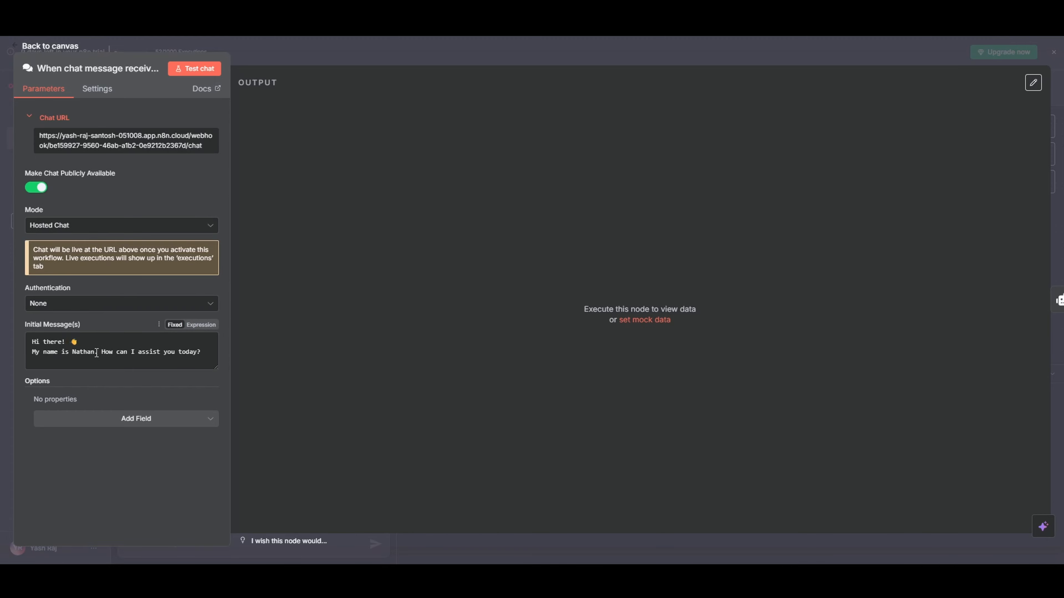
# Change the initial message's name to Lova and its closing question to "Are you looking to Buy or Rent a property in Dubai?"
pyautogui.doubleClick(83, 352)
pyautogui.press('BackSpace')
pyautogui.write('Lova')
pyautogui.press('BackSpace')
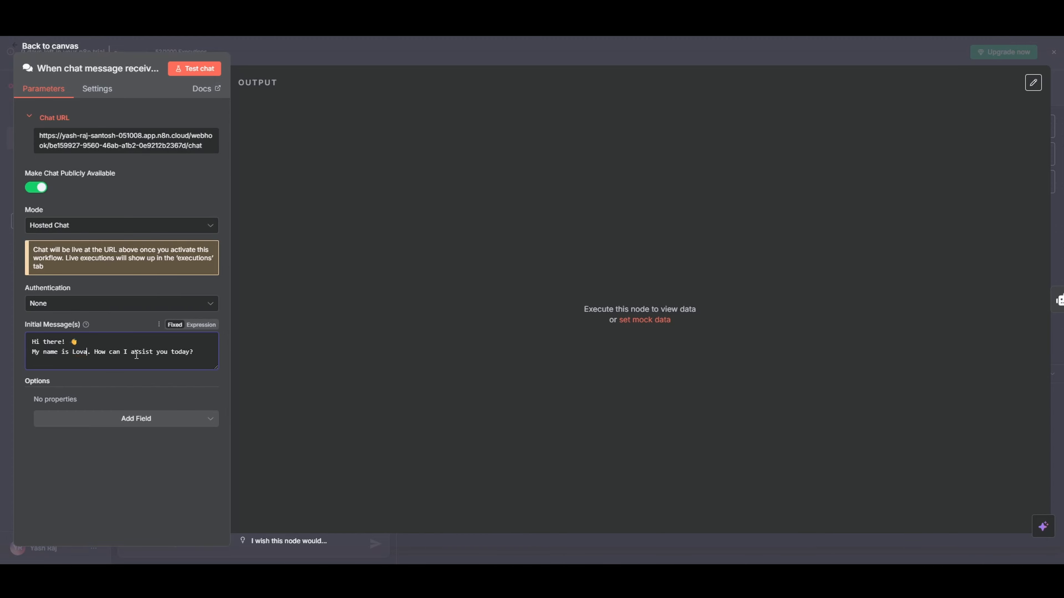
pyautogui.moveTo(219, 358); pyautogui.dragTo(92, 354)
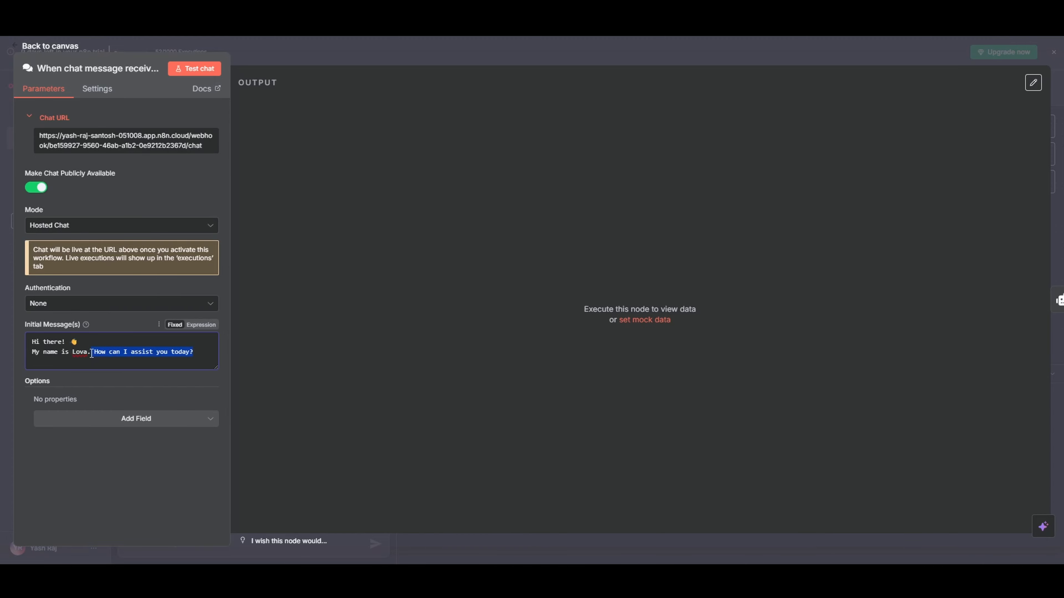
pyautogui.press('BackSpace')
pyautogui.write('Are you looking to Buy or Rent a property in Dubai?')
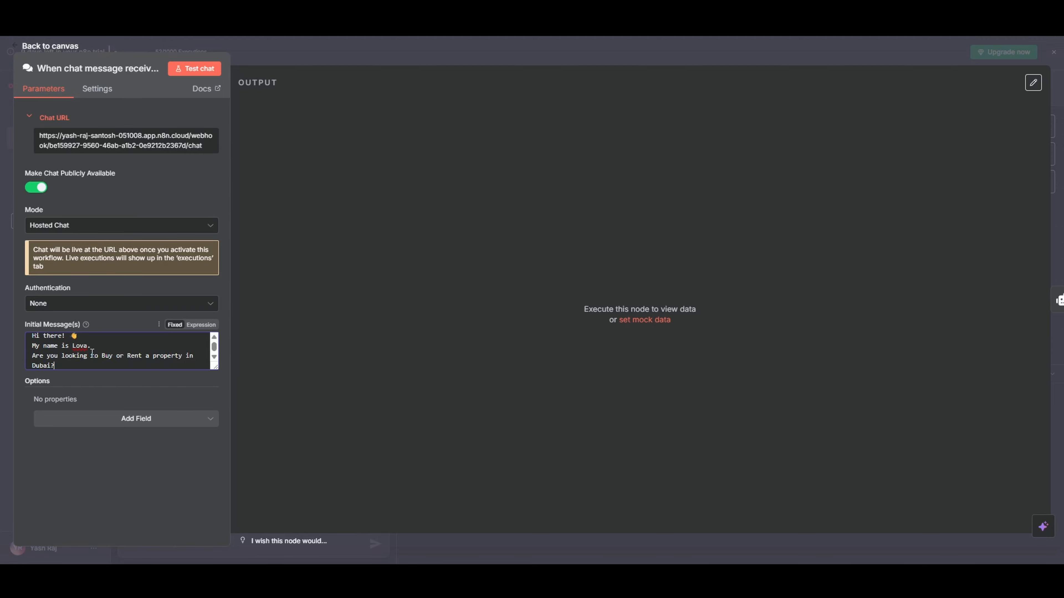
pyautogui.hotkey('ctrl', '-')
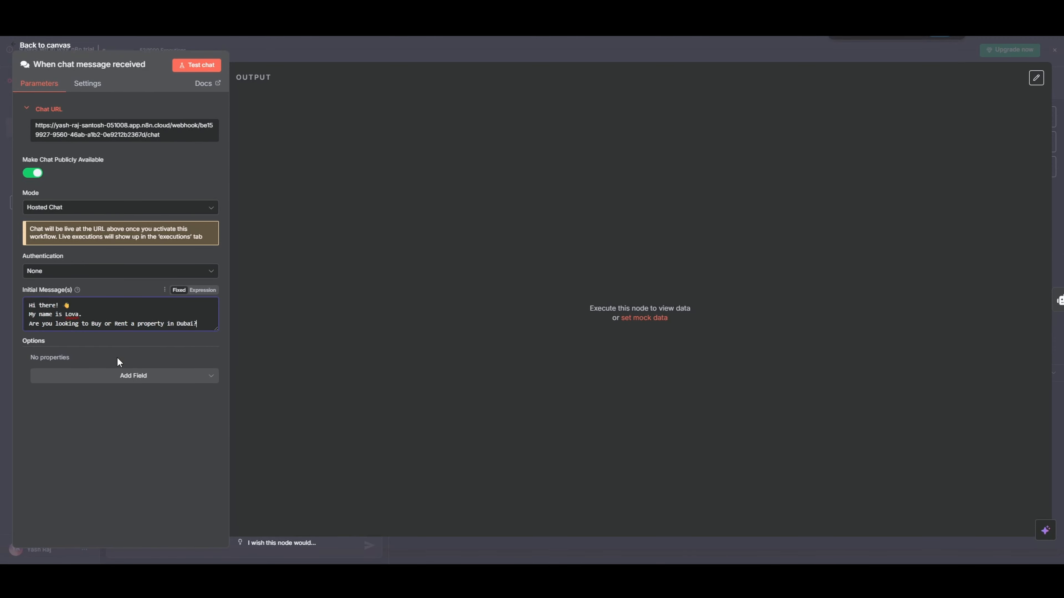
# Save the workflow and copy the chat trigger's public Chat URL
pyautogui.click(271, 343)
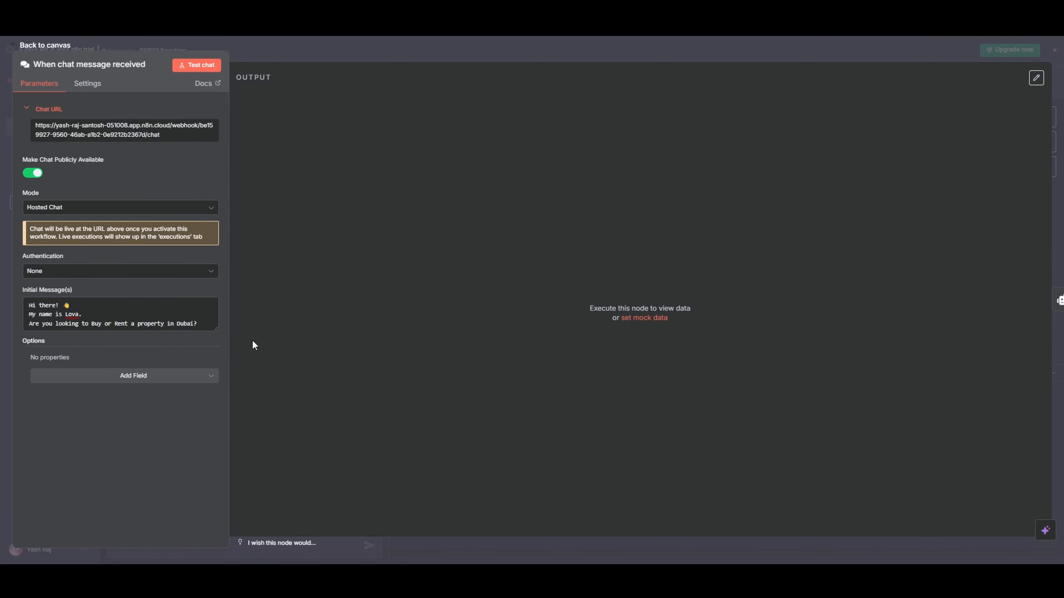
pyautogui.hotkey('ctrl', 's')
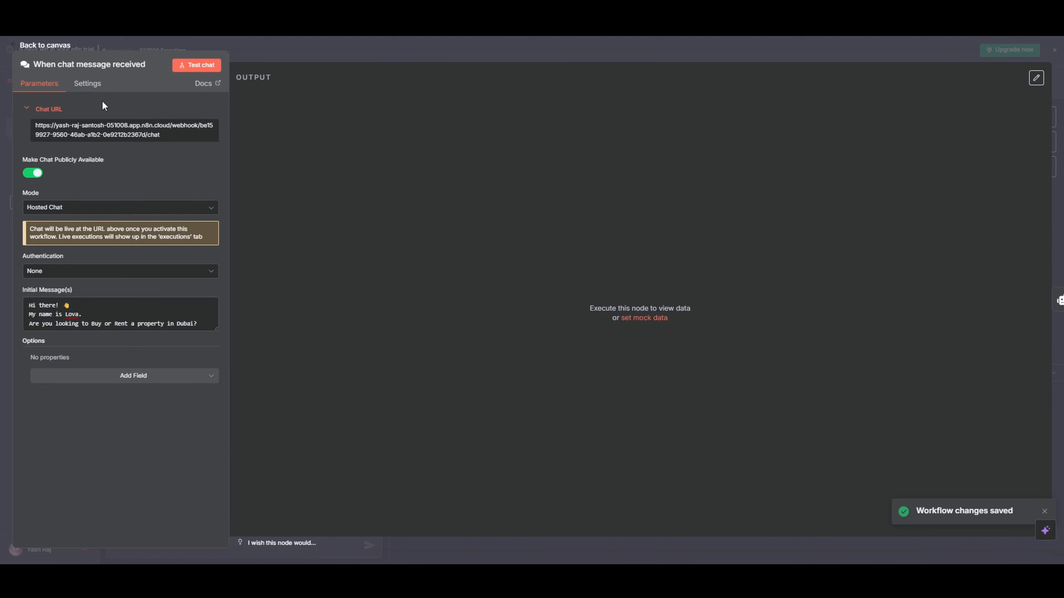
pyautogui.click(80, 137)
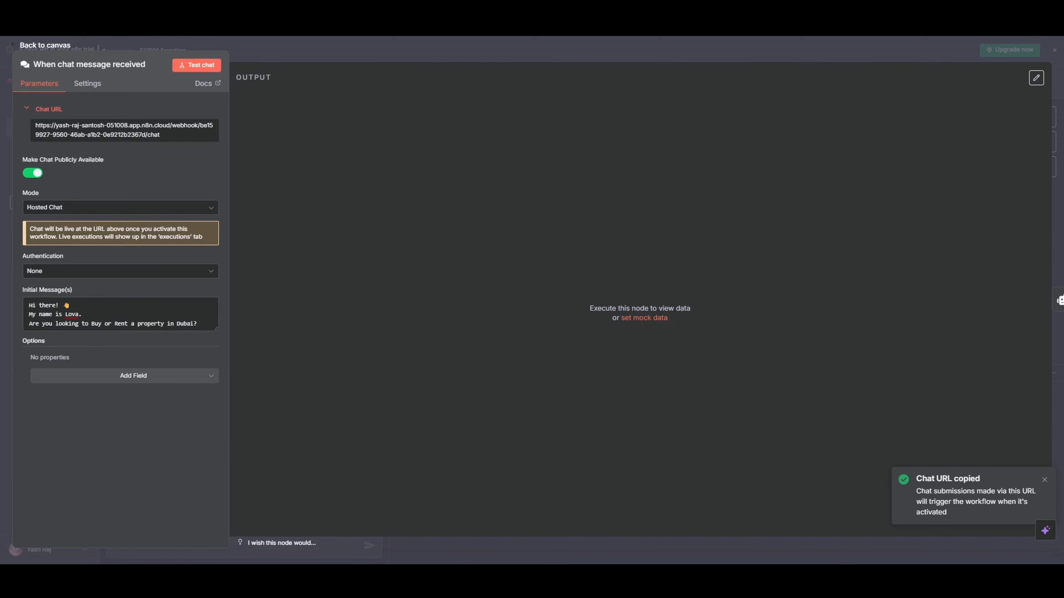
# Open the copied public Chat URL in a new browser tab to load the hosted chat page
pyautogui.hotkey('ctrl', 't')
pyautogui.hotkey('ctrl', 'v')
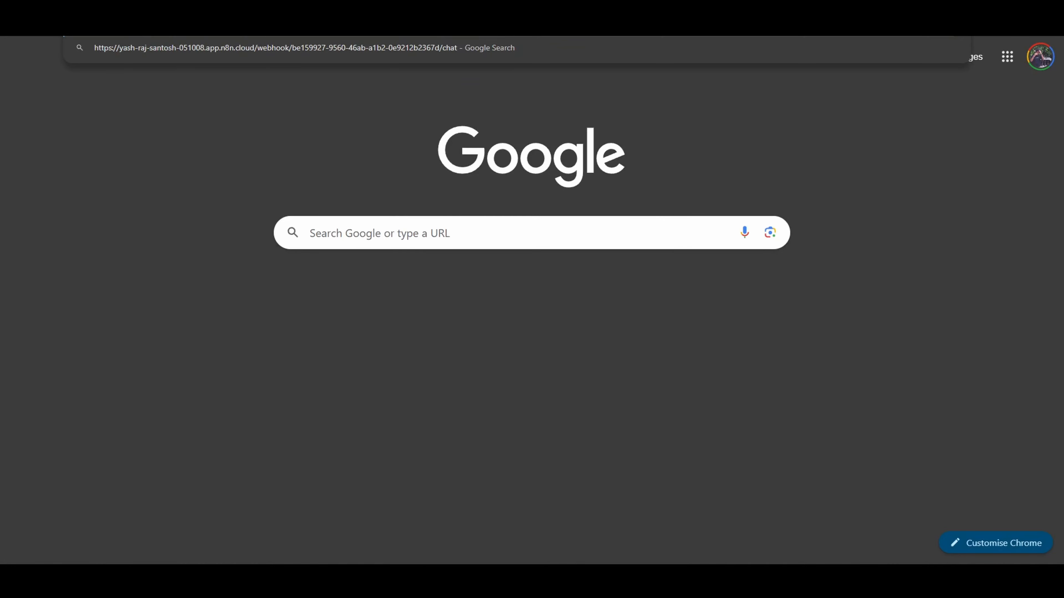
pyautogui.press('Return')
pyautogui.hotkey('ctrl', '+')
pyautogui.hotkey('ctrl', '+')
pyautogui.hotkey('ctrl', '+')
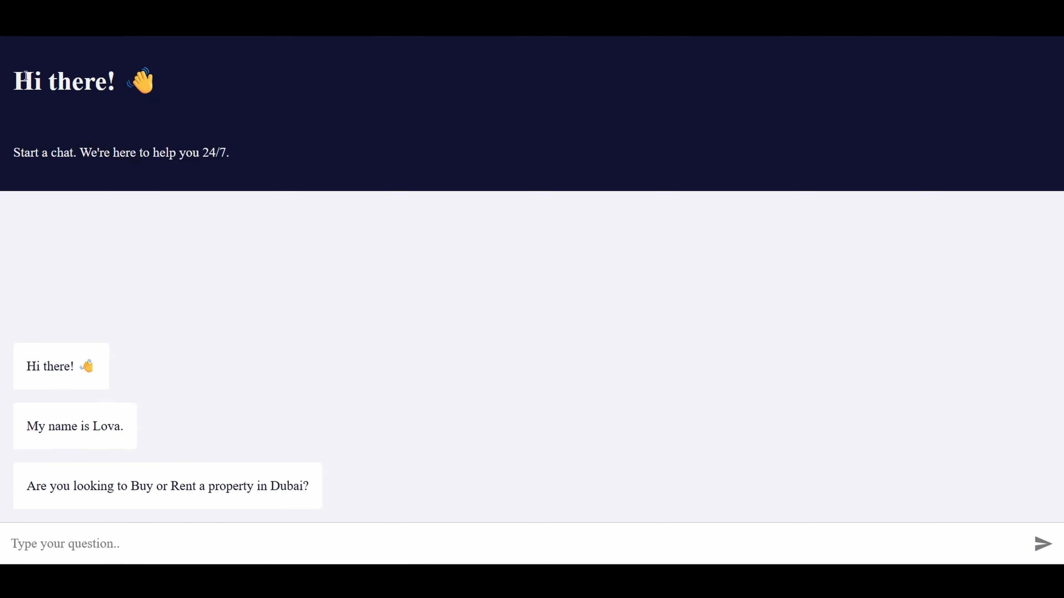
# Start the conversation with the hosted chatbot by sending the message "Hey"
pyautogui.moveTo(32, 80); pyautogui.dragTo(240, 226)
pyautogui.click(241, 531)
pyautogui.write('Hey')
pyautogui.press('Return')
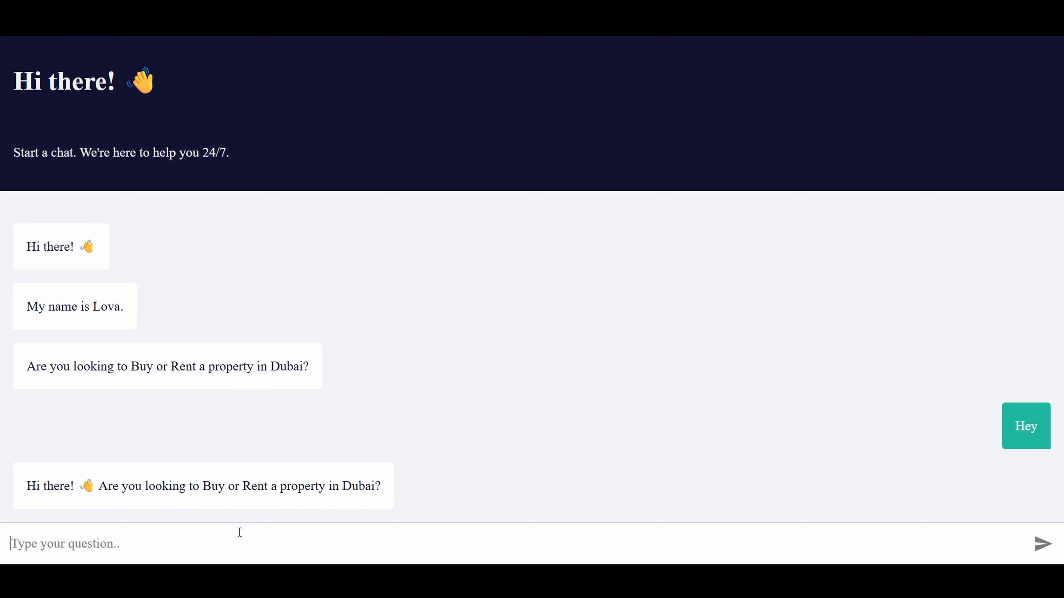
# Answer the chatbot's question with the message "I want to Buy a property in dubai"
pyautogui.write('I ')
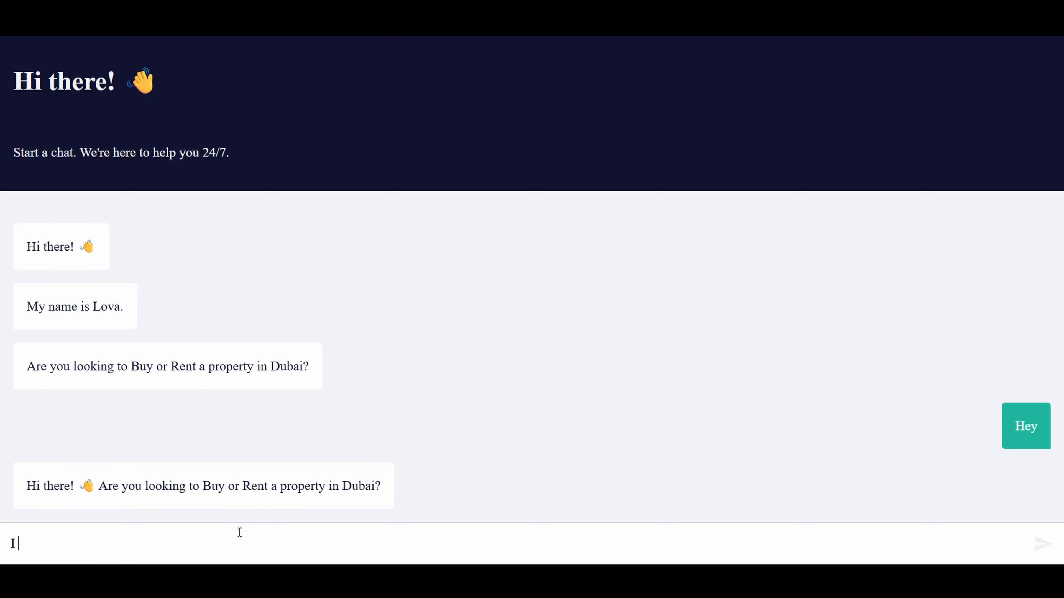
pyautogui.write('want to Buy a property')
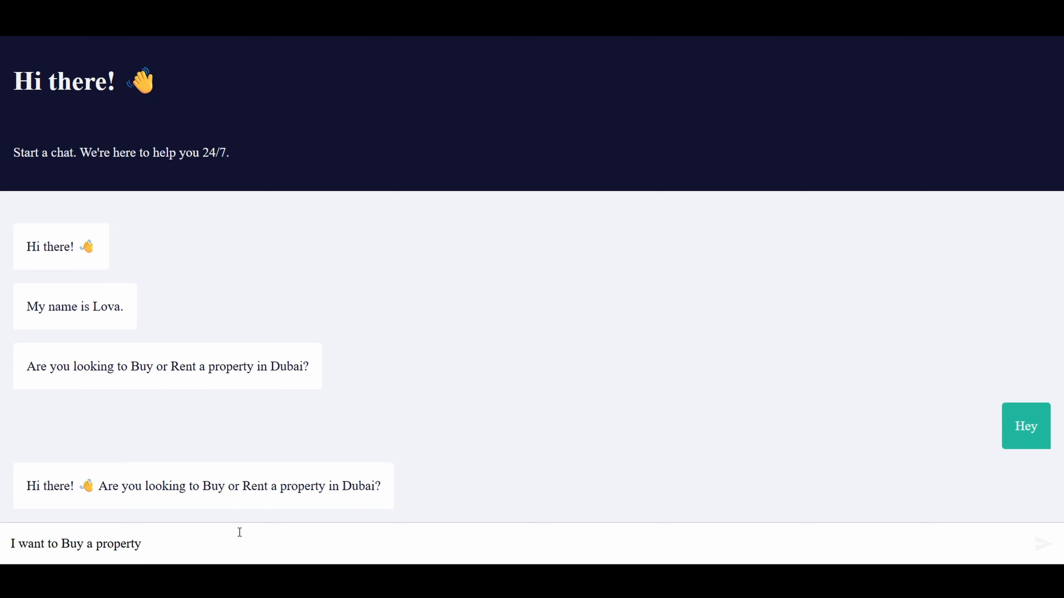
pyautogui.write(' in dubai')
pyautogui.press('Return')
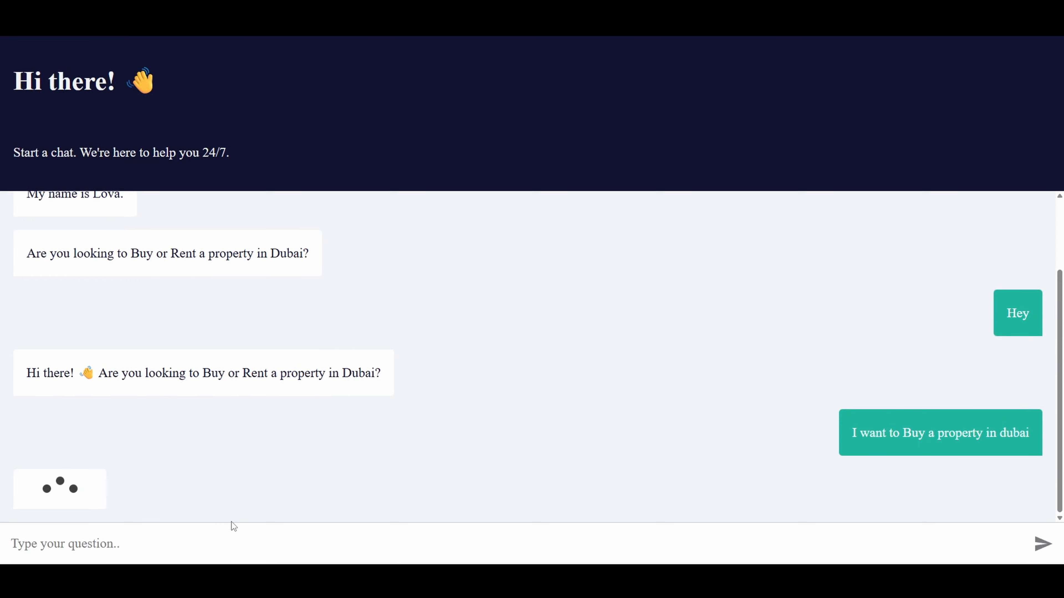